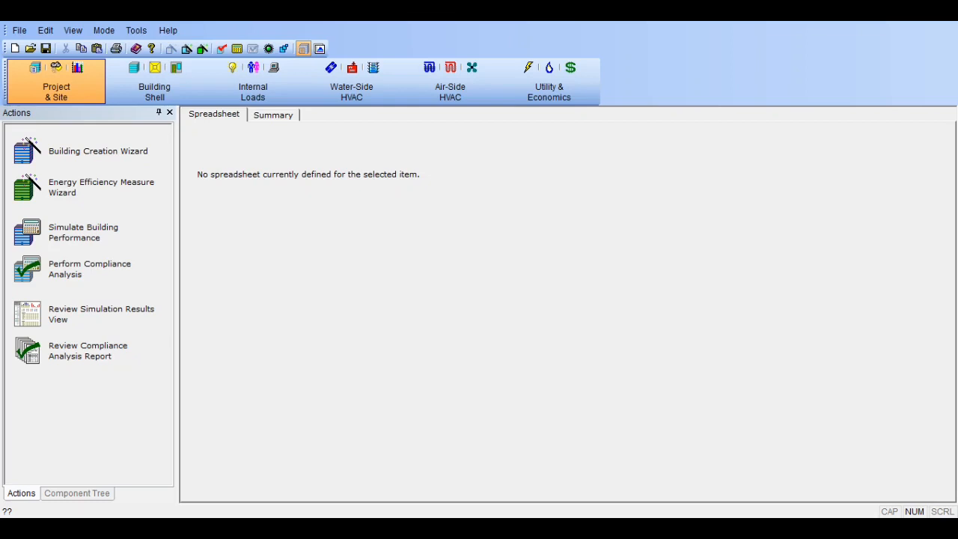
# Step: Simulate the building's performance and open the detailed simulation output file for the Baseline Design run
pyautogui.click(236, 49)
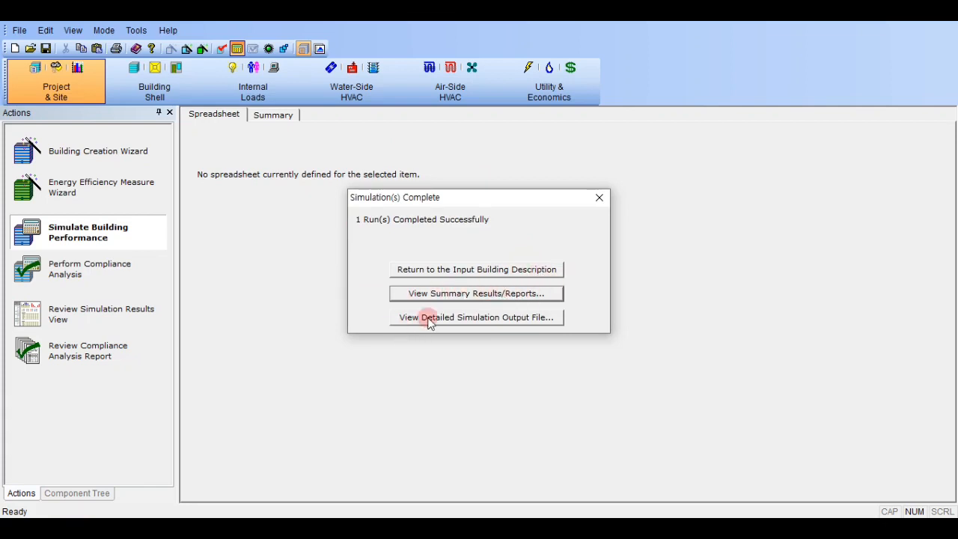
pyautogui.click(524, 320)
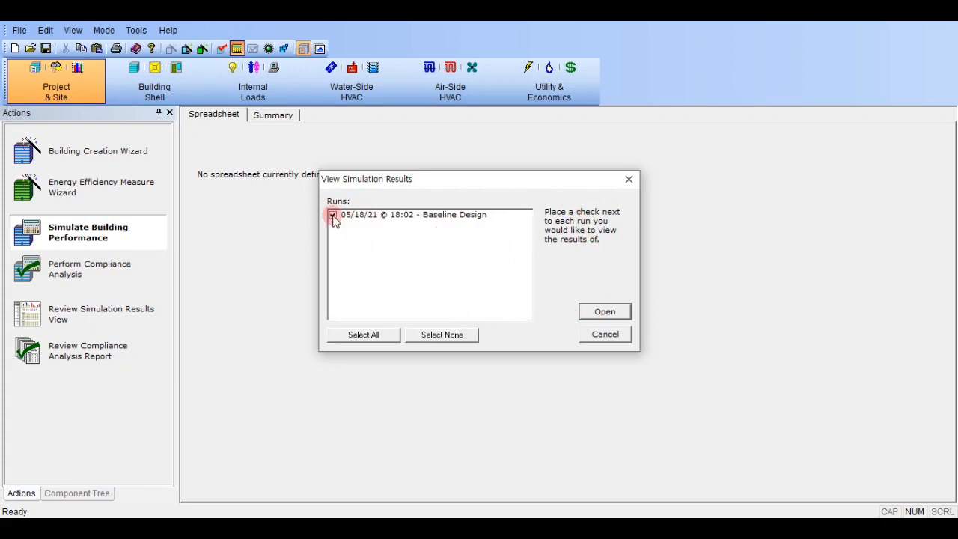
pyautogui.click(614, 316)
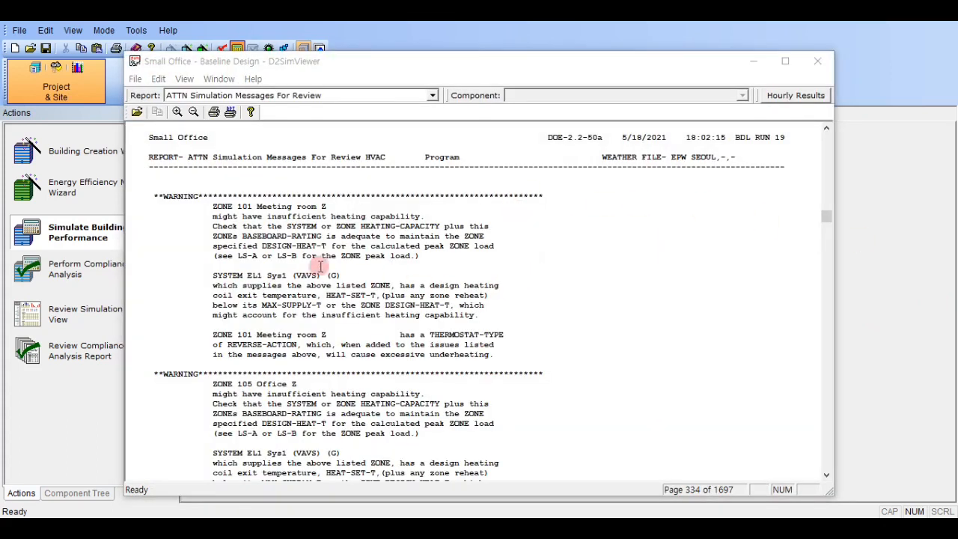
# Step: Skim the warnings and cautions in the ATTN Simulation Messages For Review report
pyautogui.click(290, 203)
pyautogui.scroll(-15, 292, 210)
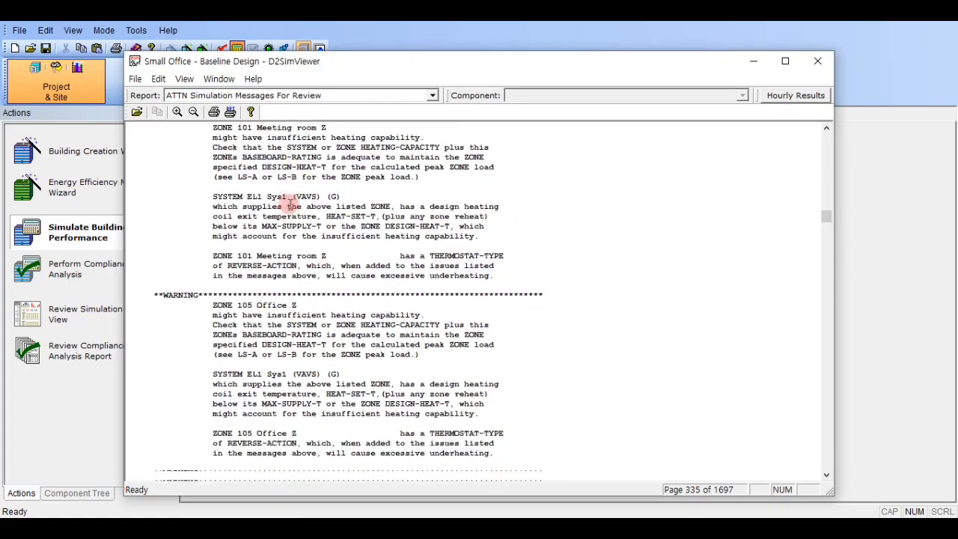
pyautogui.scroll(-20, 323, 333)
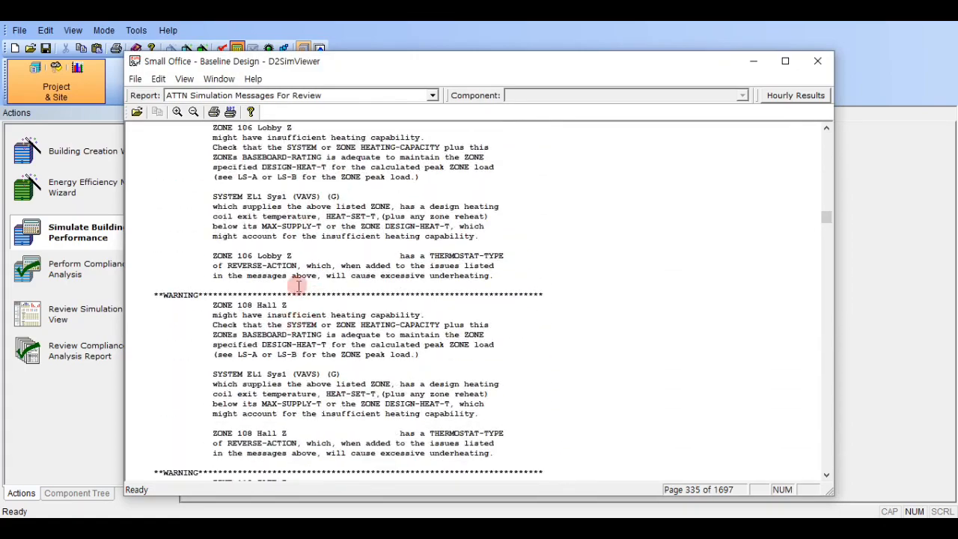
pyautogui.scroll(12, 305, 284)
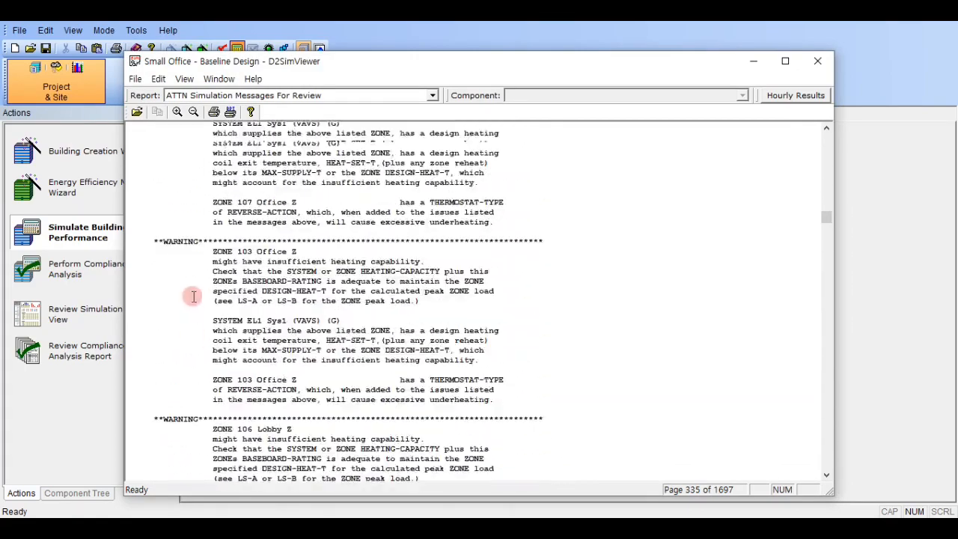
pyautogui.scroll(-12, 203, 314)
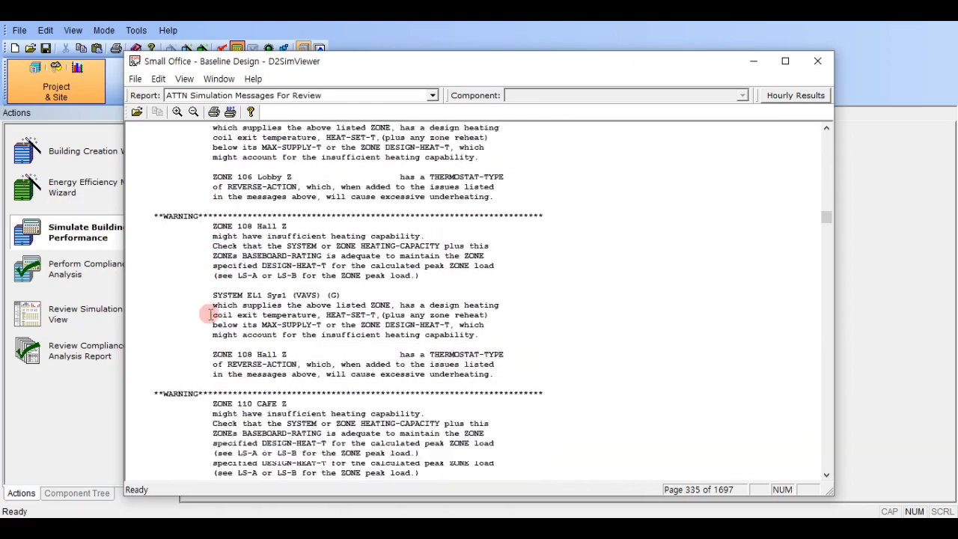
pyautogui.scroll(-2, 211, 315)
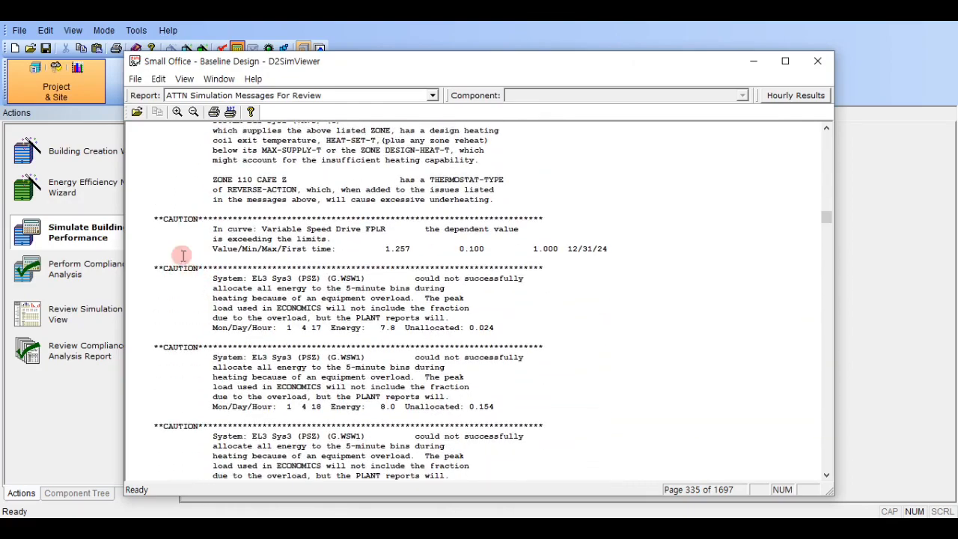
pyautogui.scroll(-7, 208, 239)
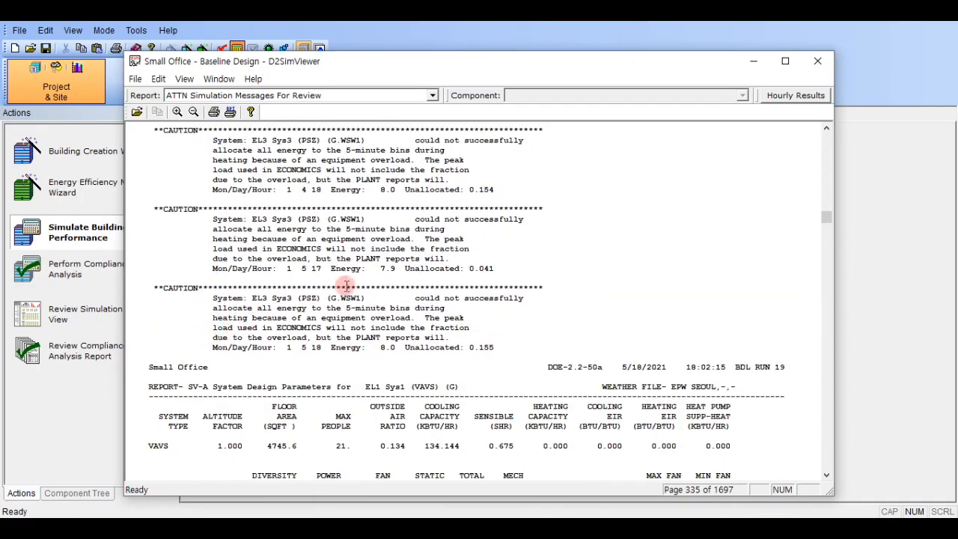
pyautogui.scroll(10, 731, 272)
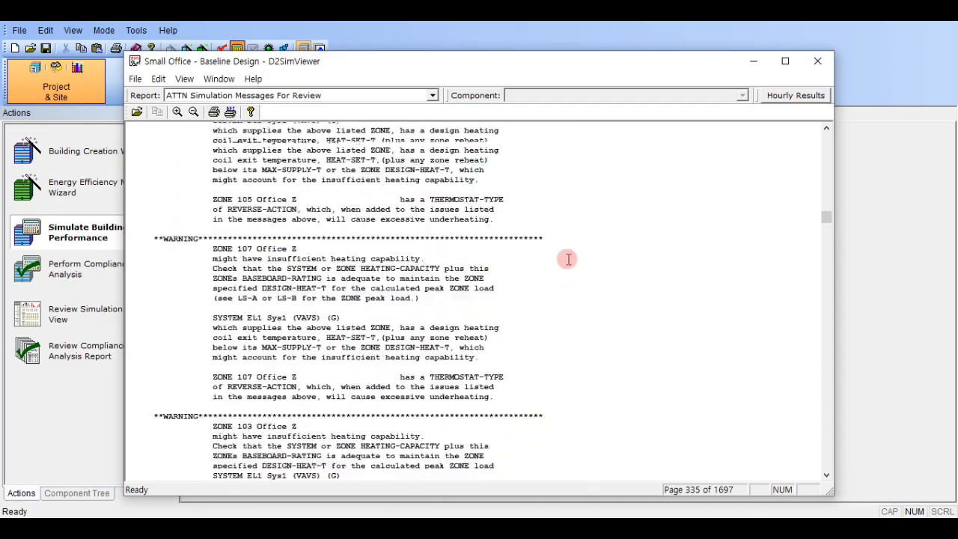
pyautogui.scroll(15, 568, 259)
# Step: Examine the insufficient heating capability warnings zone by zone, from 101 Meeting room Z to 110 CAFE Z
pyautogui.scroll(-7, 568, 259)
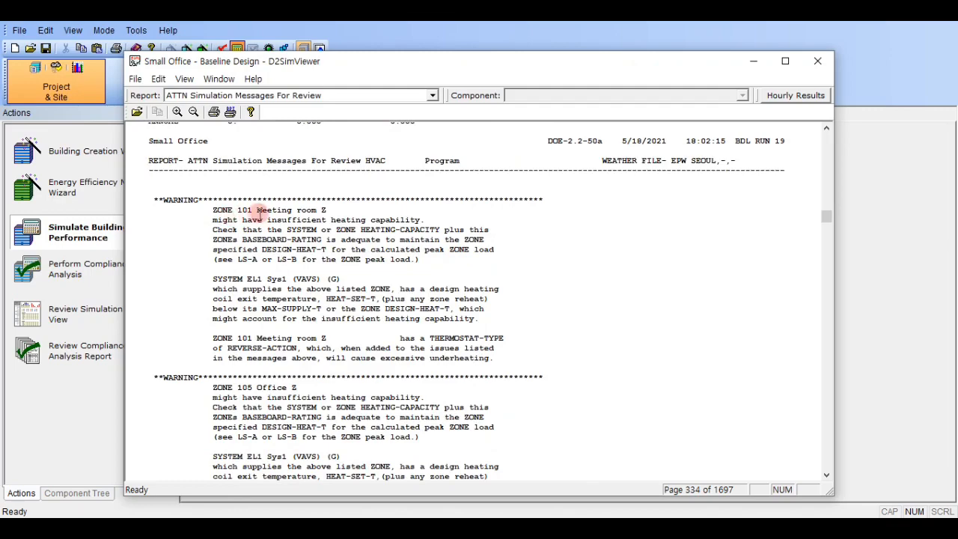
pyautogui.scroll(-6, 306, 215)
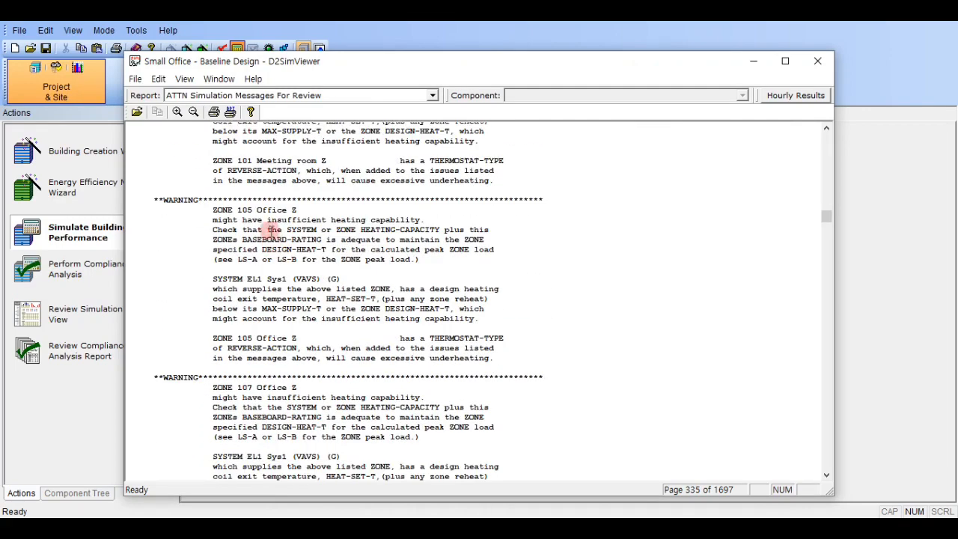
pyautogui.scroll(-9, 263, 215)
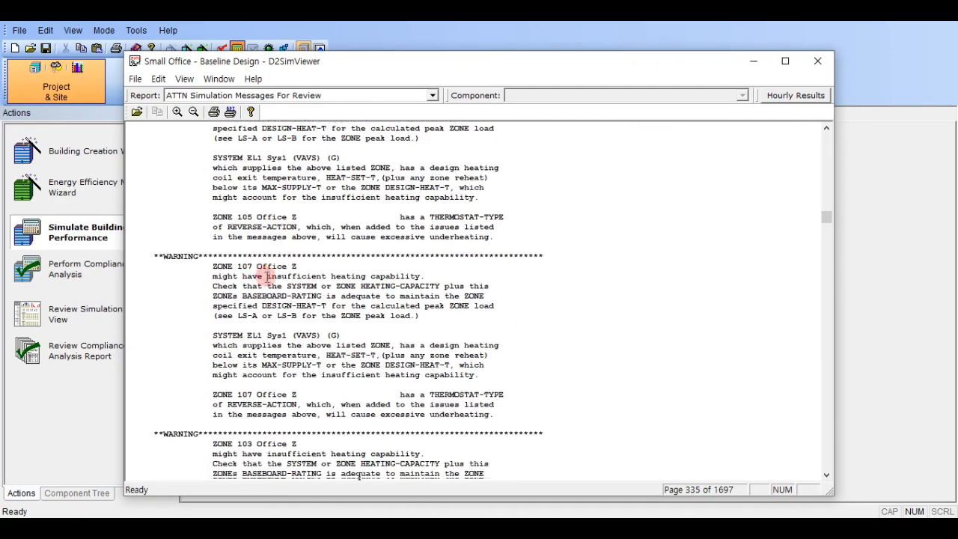
pyautogui.scroll(-10, 263, 318)
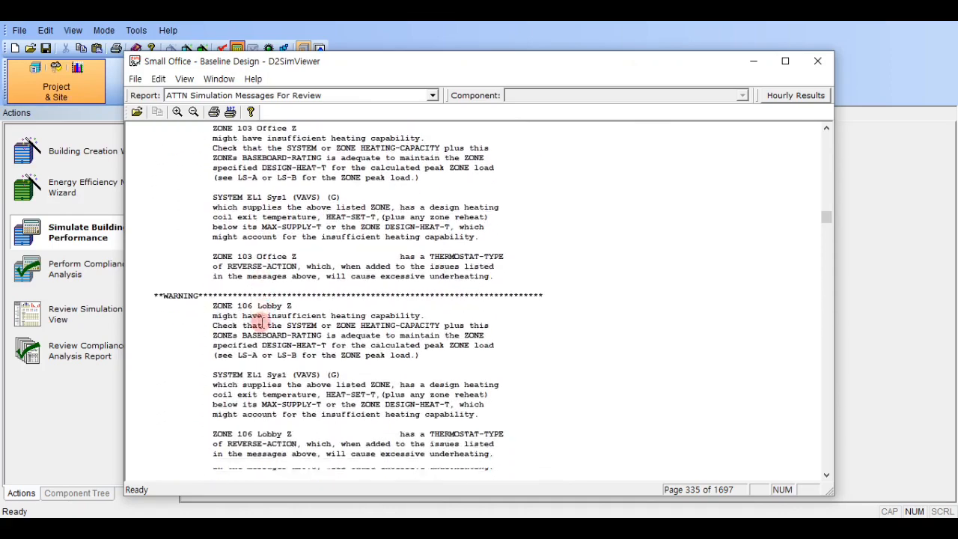
pyautogui.scroll(-6, 264, 320)
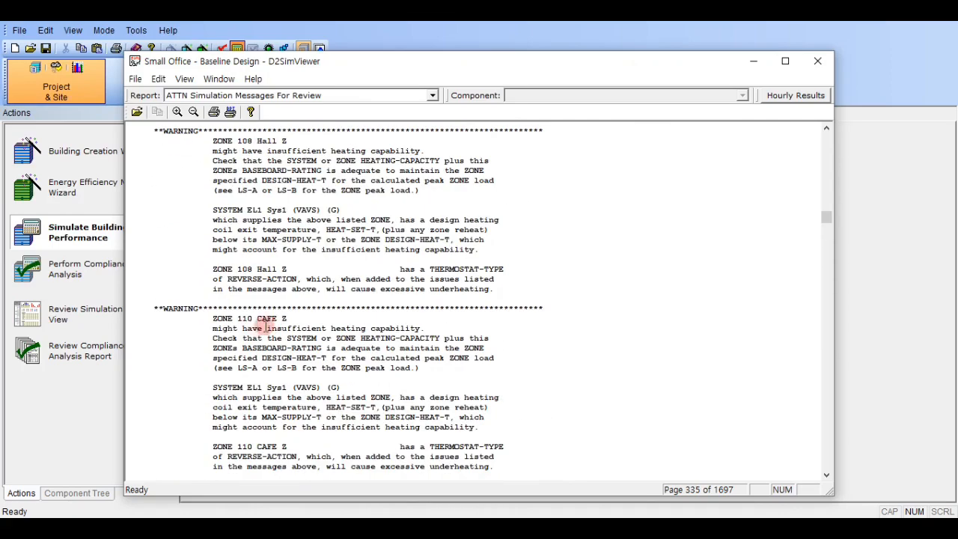
pyautogui.scroll(-6, 268, 352)
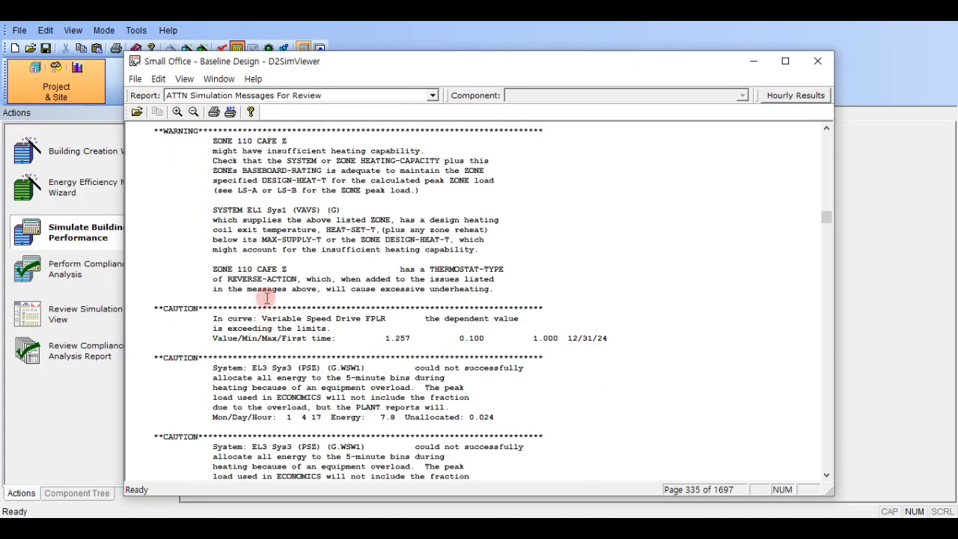
pyautogui.scroll(3, 270, 283)
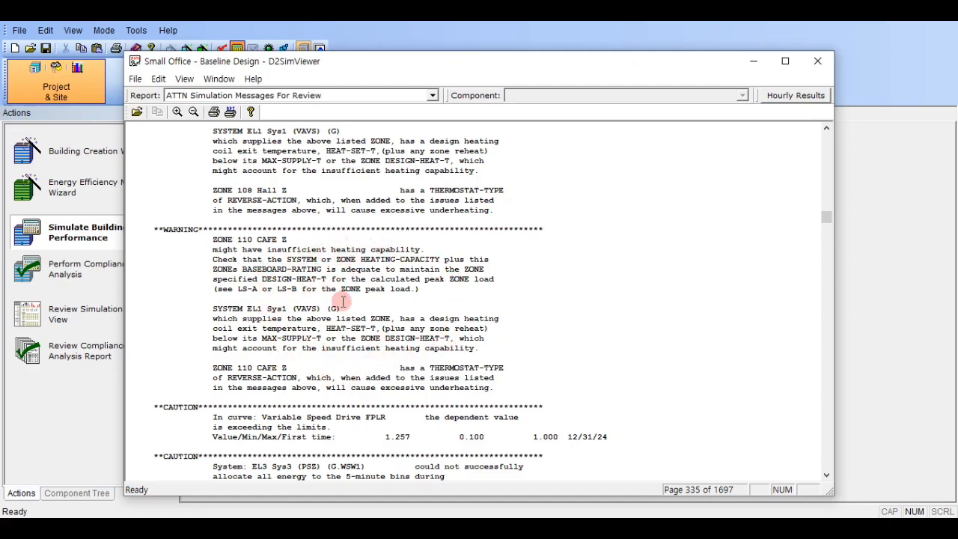
# Step: Examine the cautions about the Variable Speed Drive FPLR curve and the EL3 Sys3 (PSZ) (G.WSW1) equipment overload
pyautogui.scroll(-6, 342, 302)
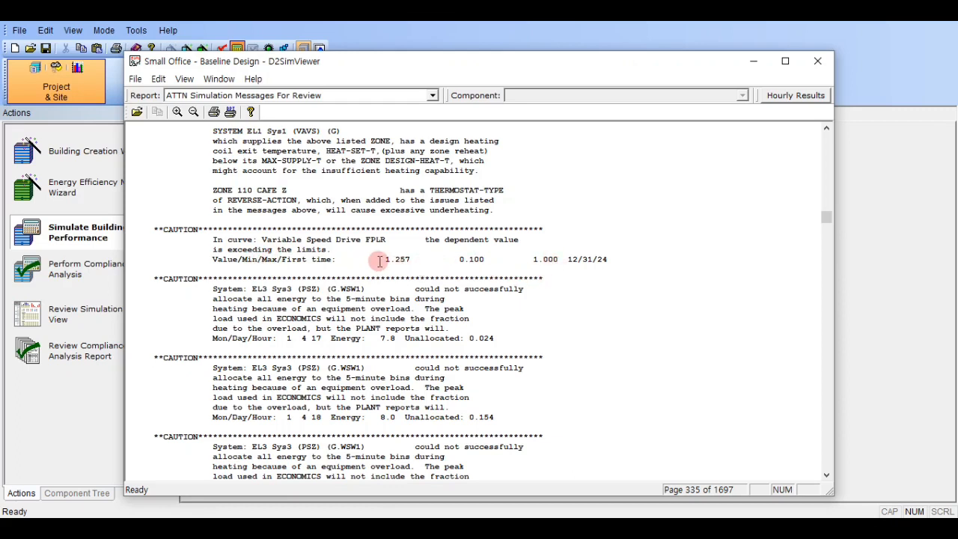
pyautogui.moveTo(379, 260); pyautogui.dragTo(406, 262)
pyautogui.click(406, 262)
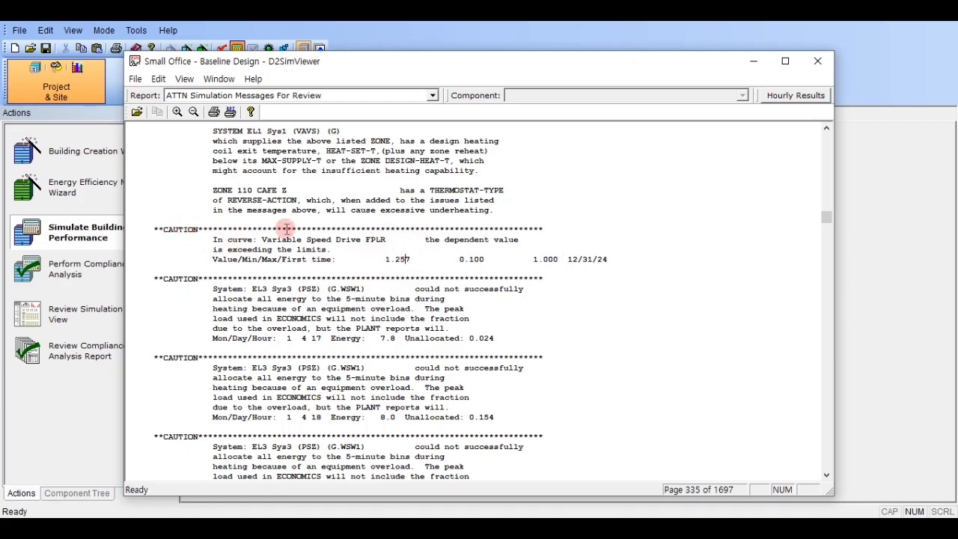
pyautogui.scroll(-2, 291, 236)
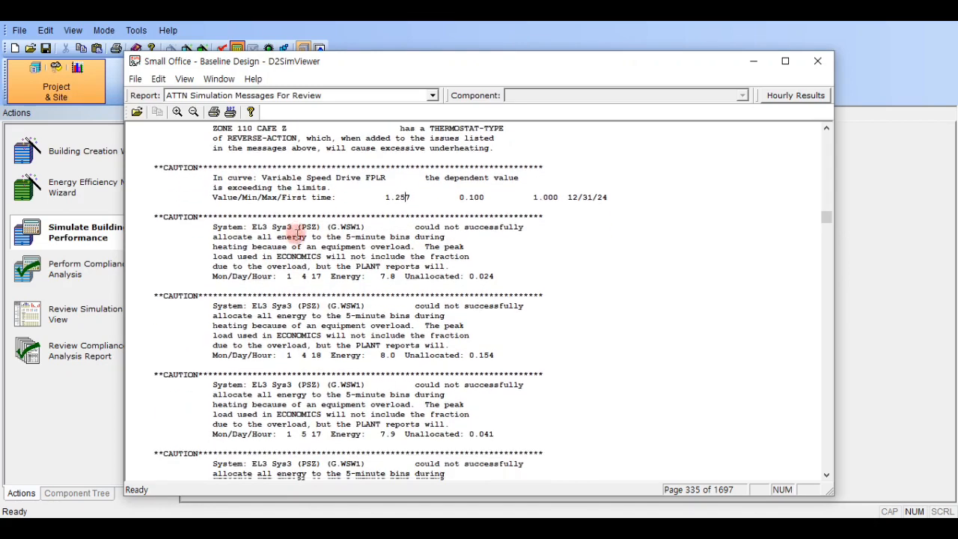
pyautogui.scroll(-1, 299, 235)
pyautogui.scroll(-1, 295, 226)
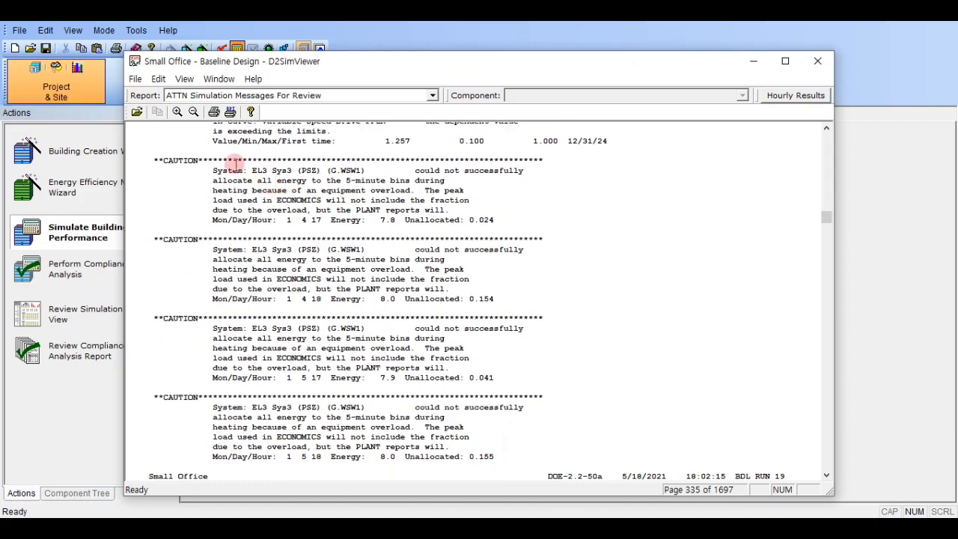
pyautogui.scroll(-1, 290, 241)
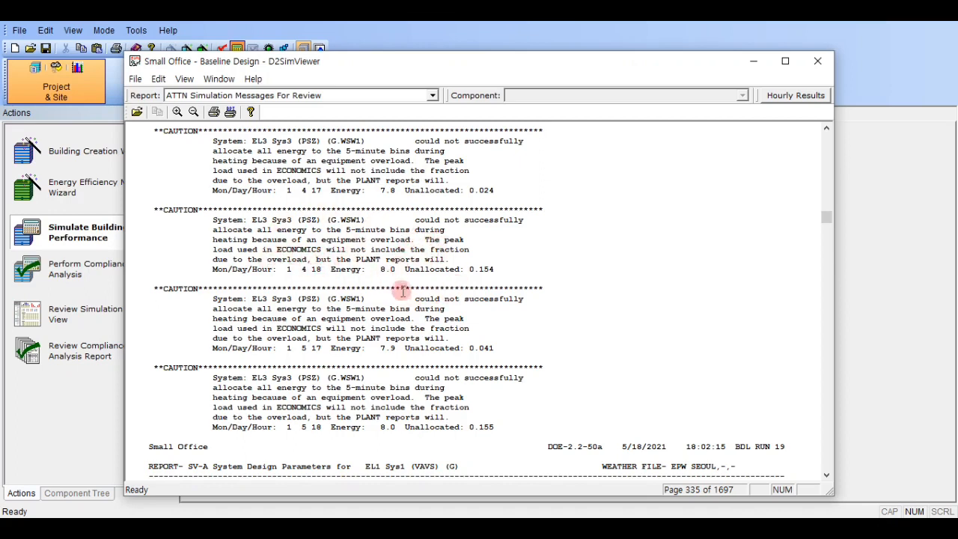
pyautogui.scroll(-3, 401, 287)
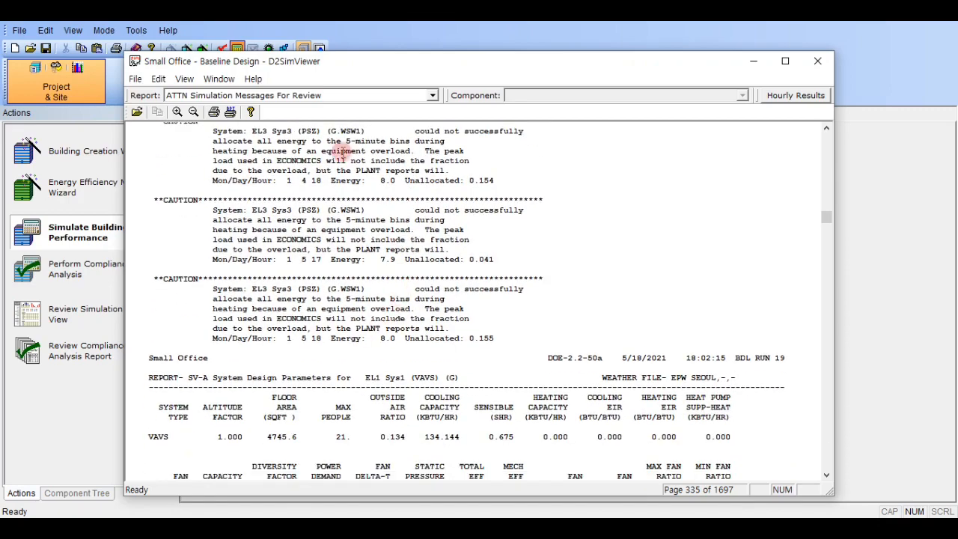
# Step: Review the zone heating warnings for EL1 Sys1 again and close the output viewer and the simulation completion dialog
pyautogui.scroll(3, 352, 160)
pyautogui.scroll(9, 365, 177)
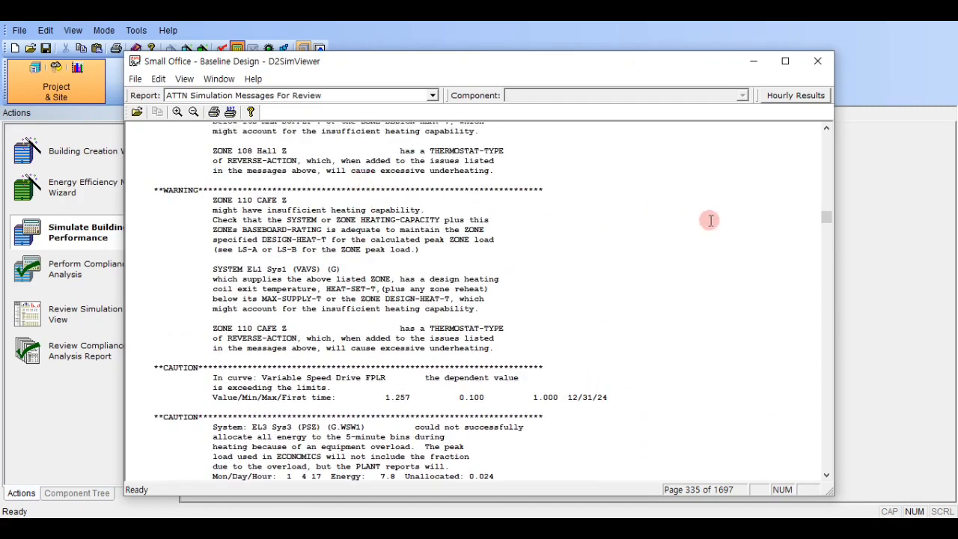
pyautogui.scroll(6, 266, 238)
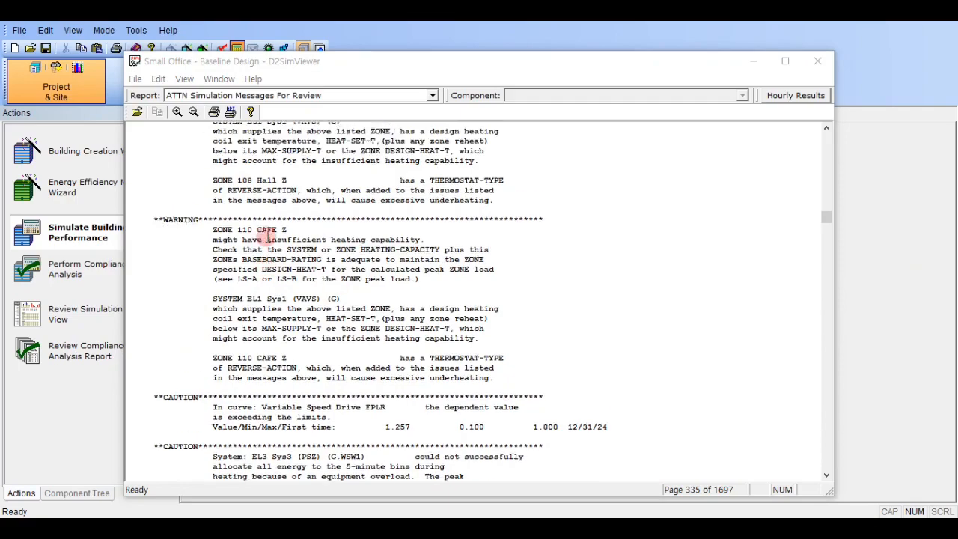
pyautogui.scroll(4, 246, 210)
pyautogui.scroll(4, 232, 191)
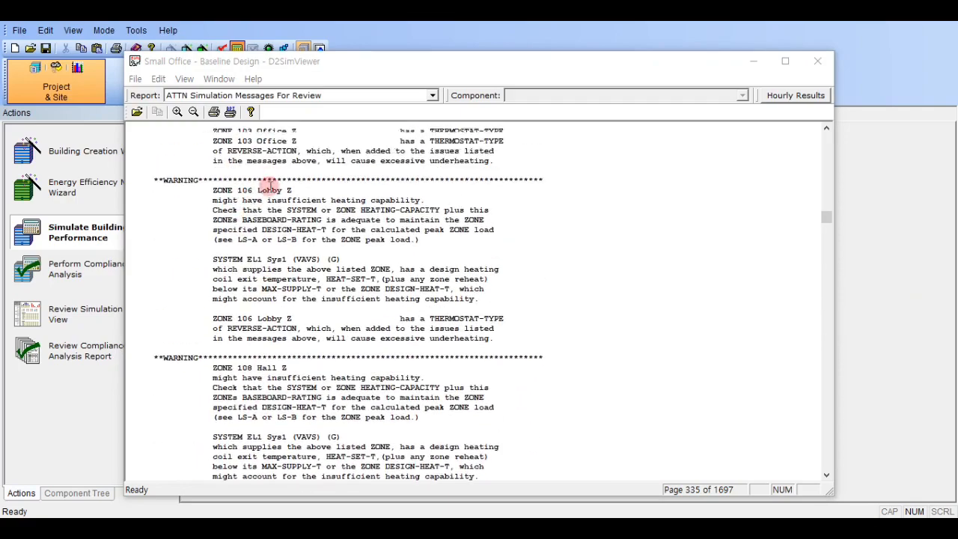
pyautogui.scroll(-12, 310, 303)
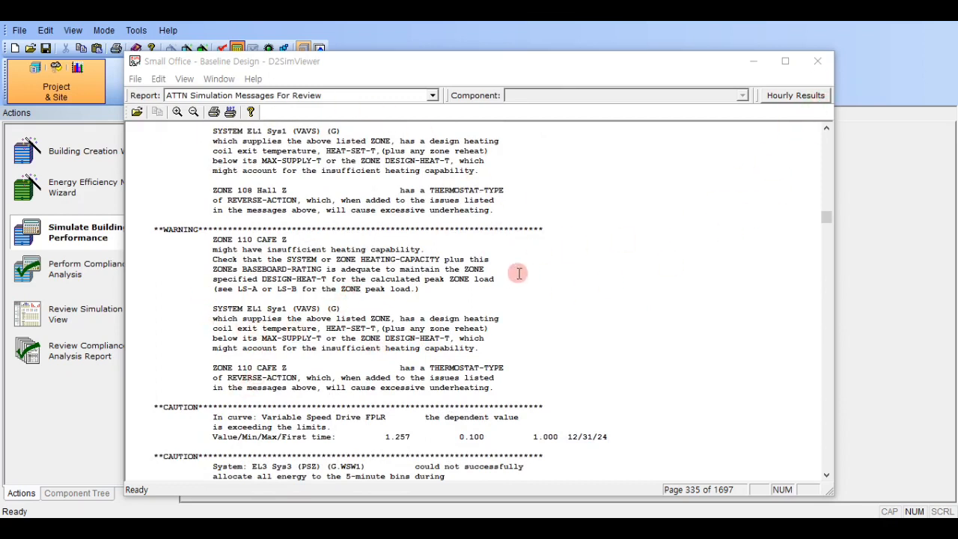
pyautogui.click(818, 63)
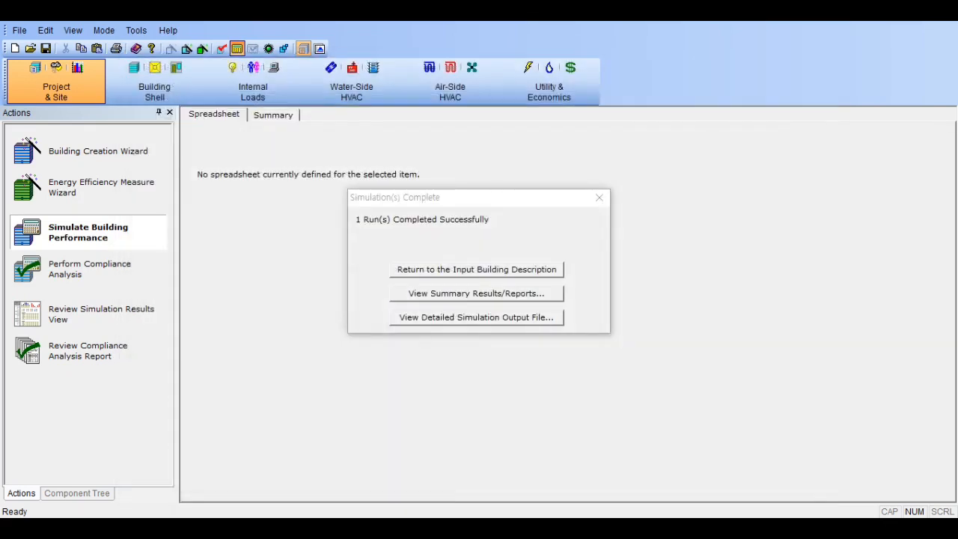
pyautogui.click(600, 198)
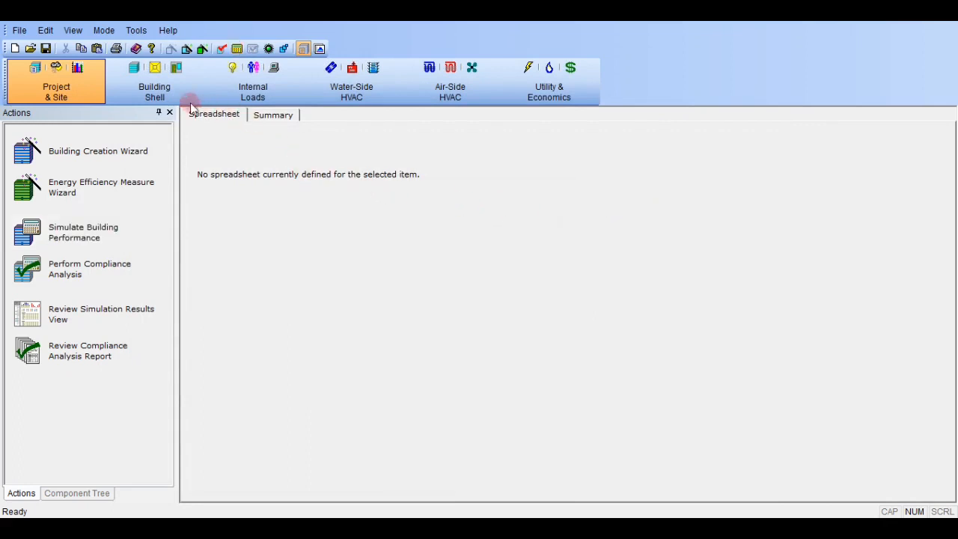
# Step: Display the heating parameters of air-side system EL1 Sys1 (VAVS) (G) and consult the ASHRAE 90.1-2010 UM PDF in Adobe Acrobat on supply air temperature
pyautogui.click(465, 78)
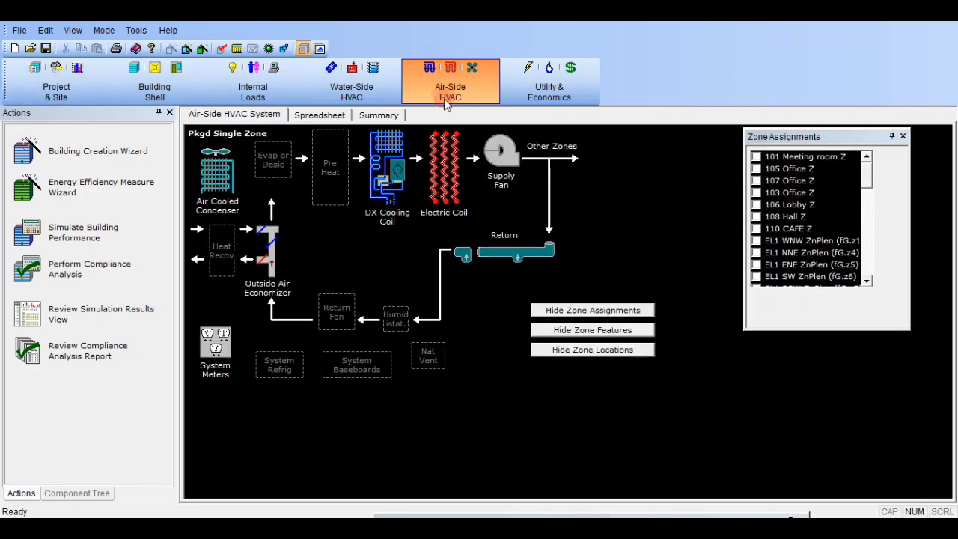
pyautogui.click(75, 492)
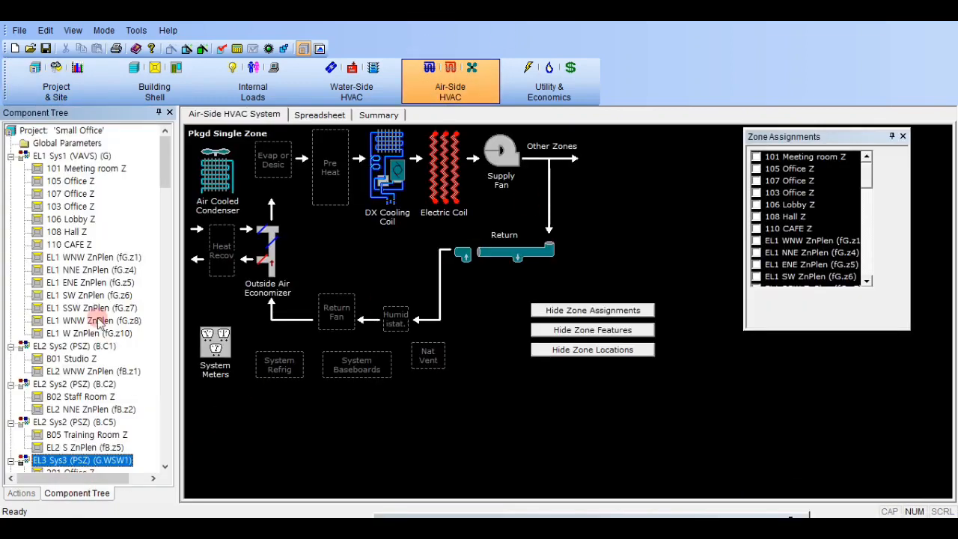
pyautogui.doubleClick(81, 155)
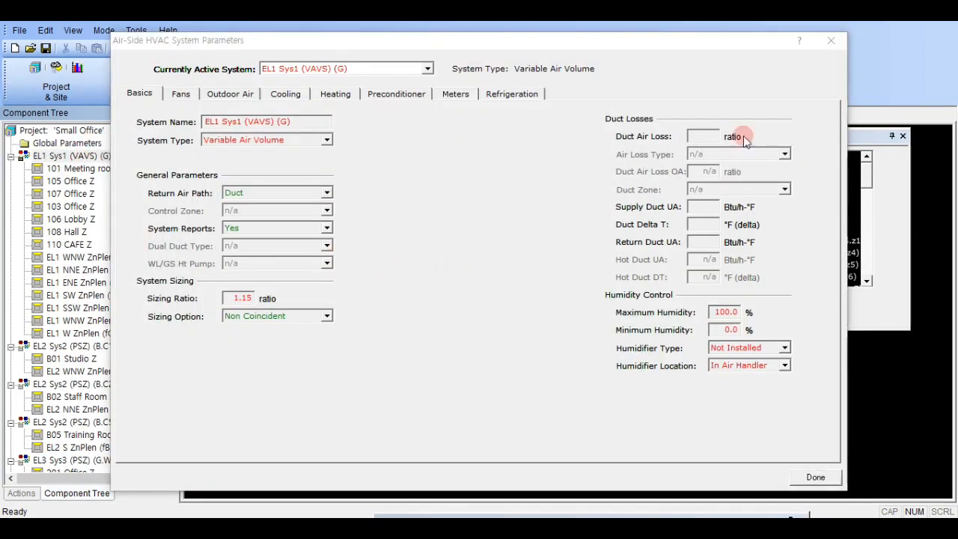
pyautogui.click(331, 97)
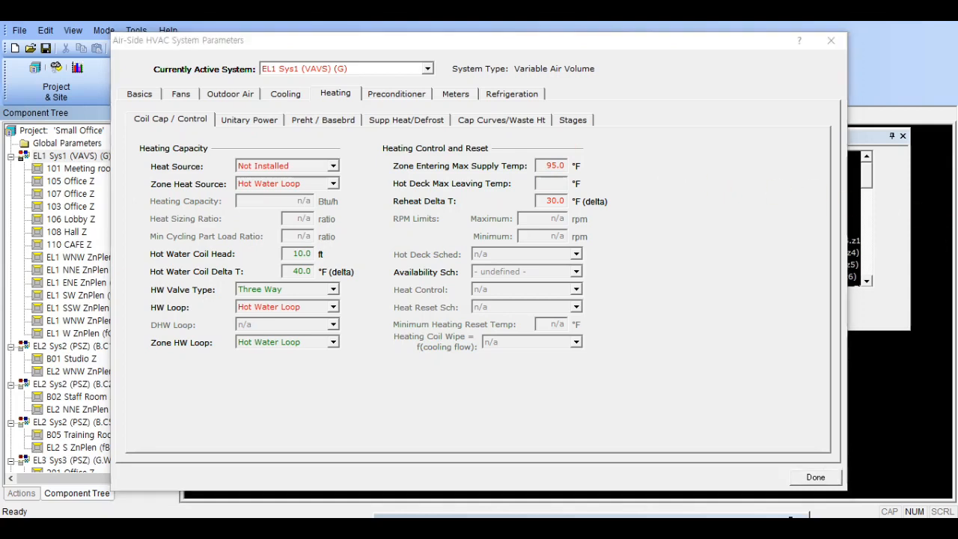
pyautogui.moveTo(957, 43); pyautogui.dragTo(425, 41)
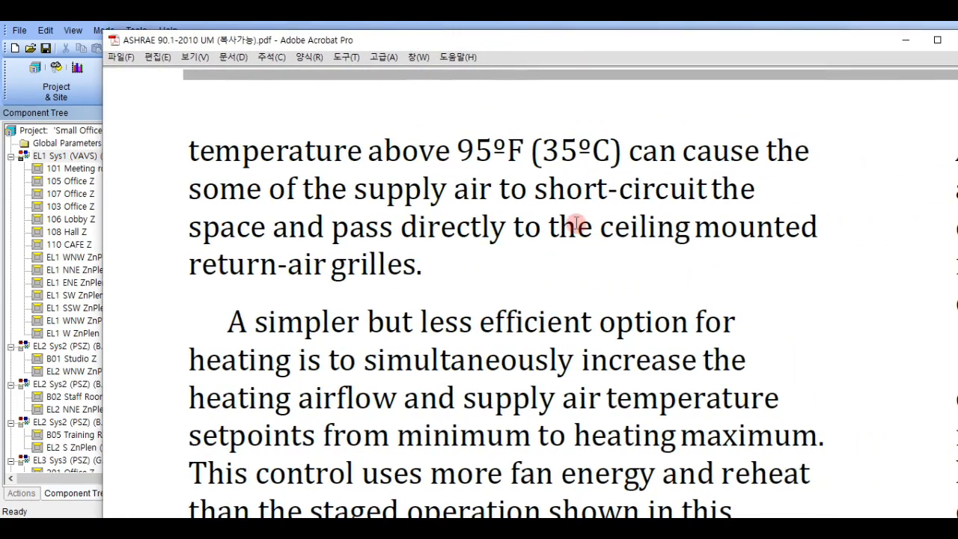
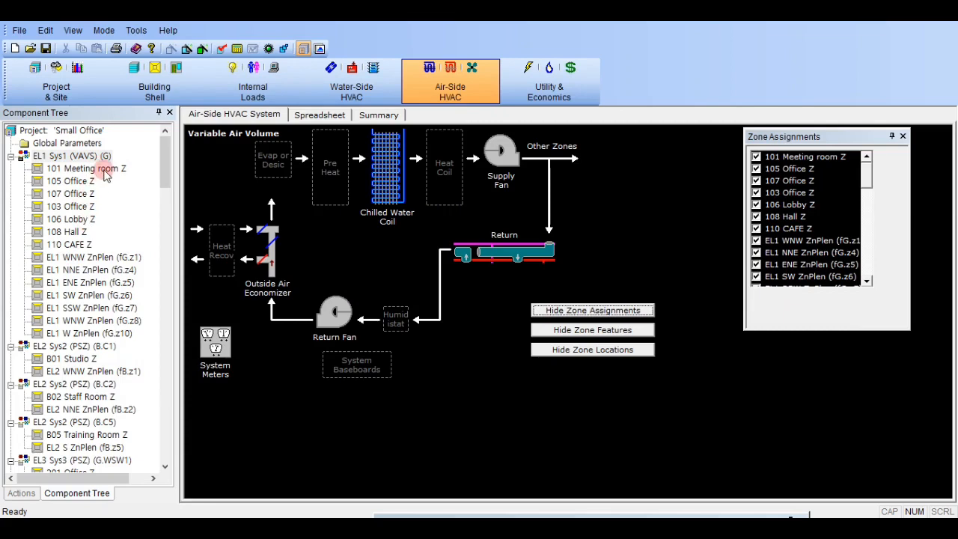
# Step: Display the basic specifications of zone 101 Meeting room Z and compare its thermostat type with the dual maximum diagram in EDR_VAV_Guide.pdf in Adobe Acrobat
pyautogui.doubleClick(105, 170)
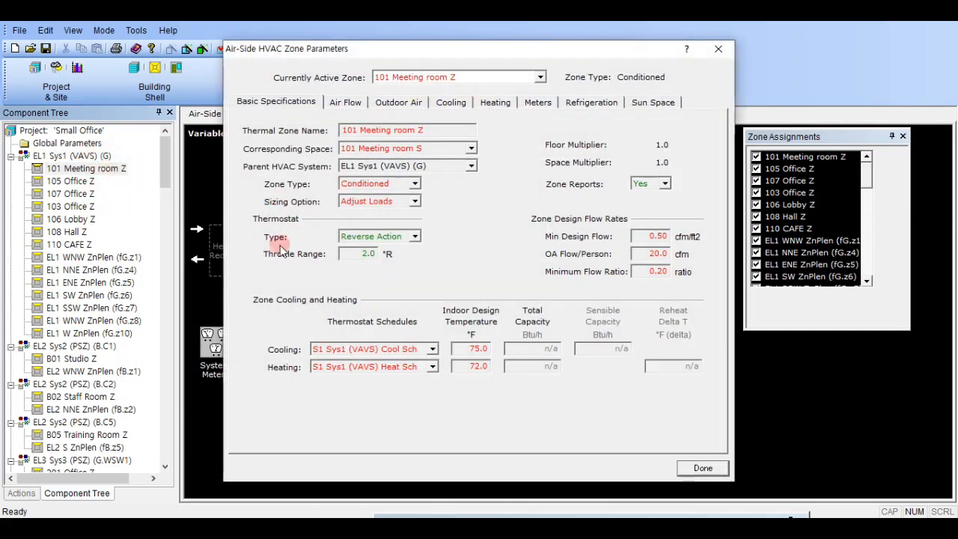
pyautogui.click(390, 238)
pyautogui.click(392, 235)
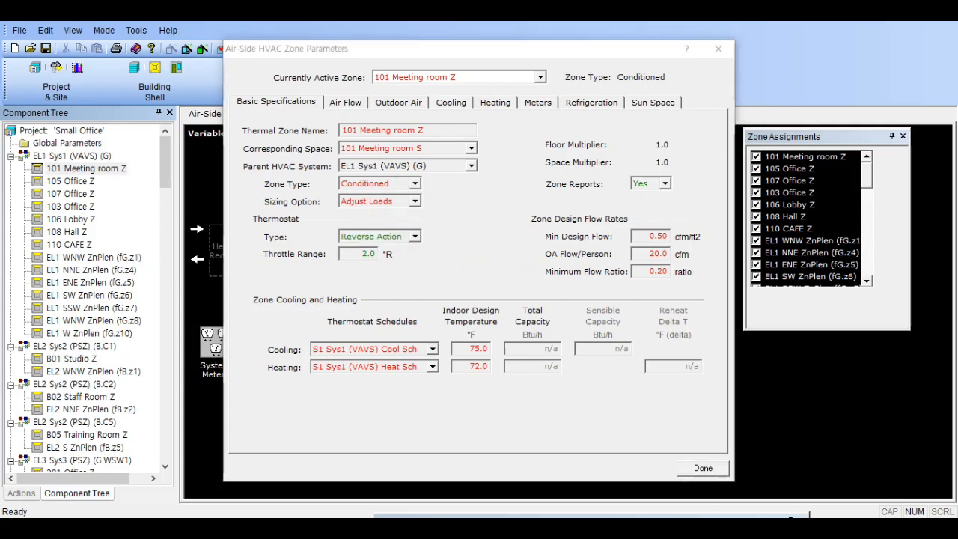
pyautogui.moveTo(957, 91); pyautogui.dragTo(732, 61)
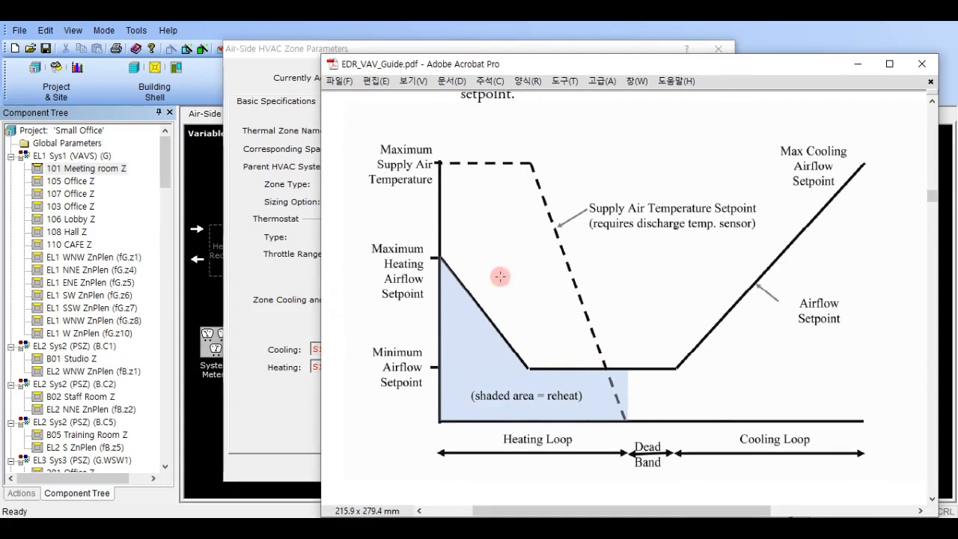
pyautogui.moveTo(561, 67); pyautogui.dragTo(957, 49)
# Step: Try to change the thermostat type of zone 101 Meeting room Z to Proportional
pyautogui.click(403, 232)
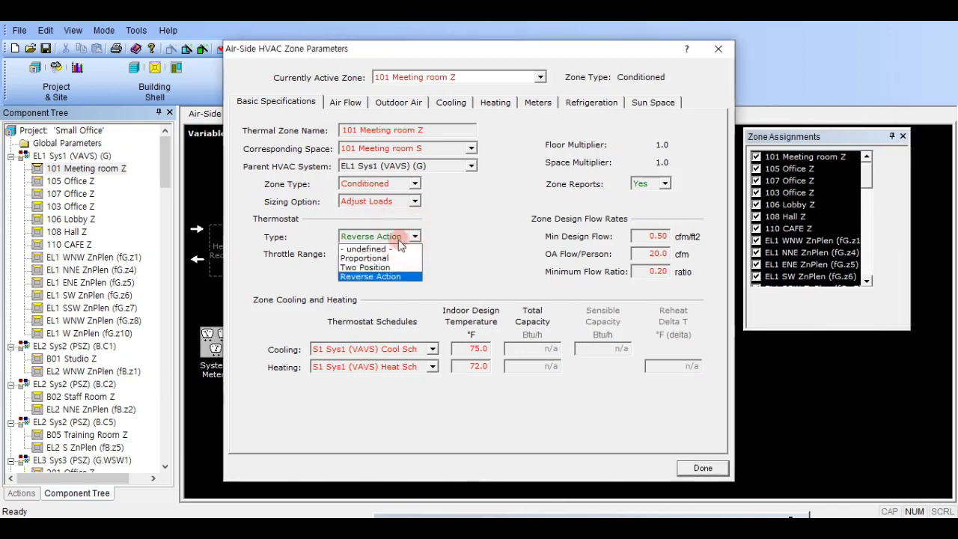
pyautogui.click(365, 258)
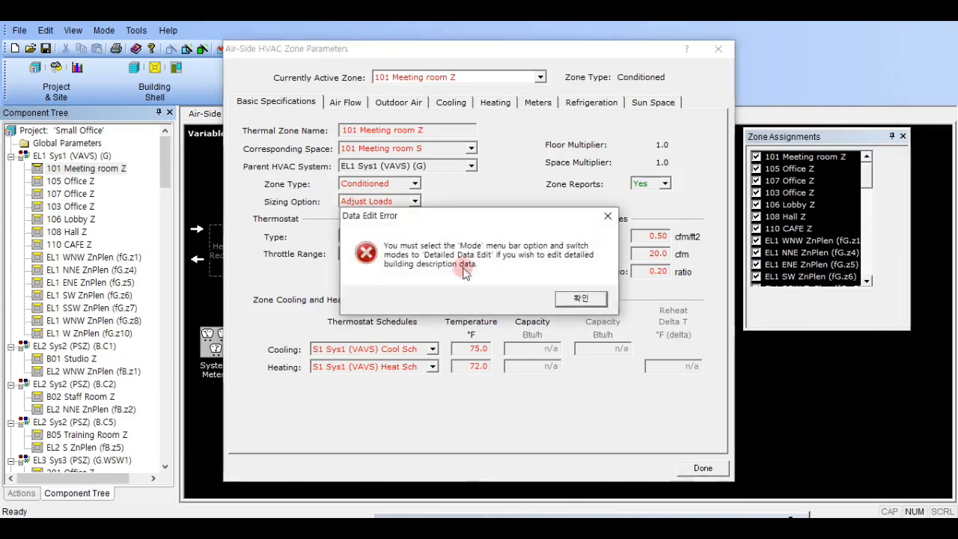
pyautogui.click(601, 299)
pyautogui.click(380, 236)
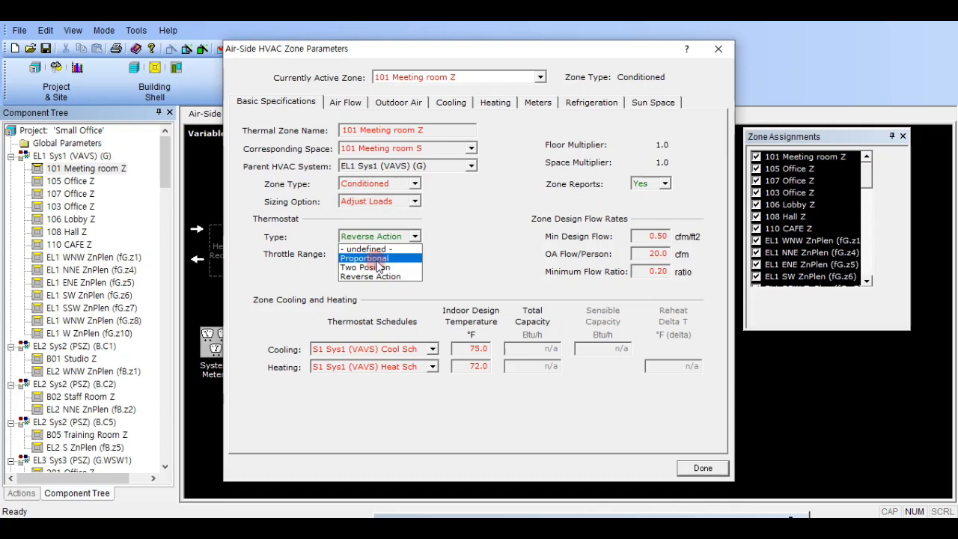
# Step: Consult Figure 21 in EDR_VAV_Guide.pdf on the single maximum VAV hot water reheat box and move the guide aside
pyautogui.click(957, 255)
pyautogui.scroll(10, 932, 277)
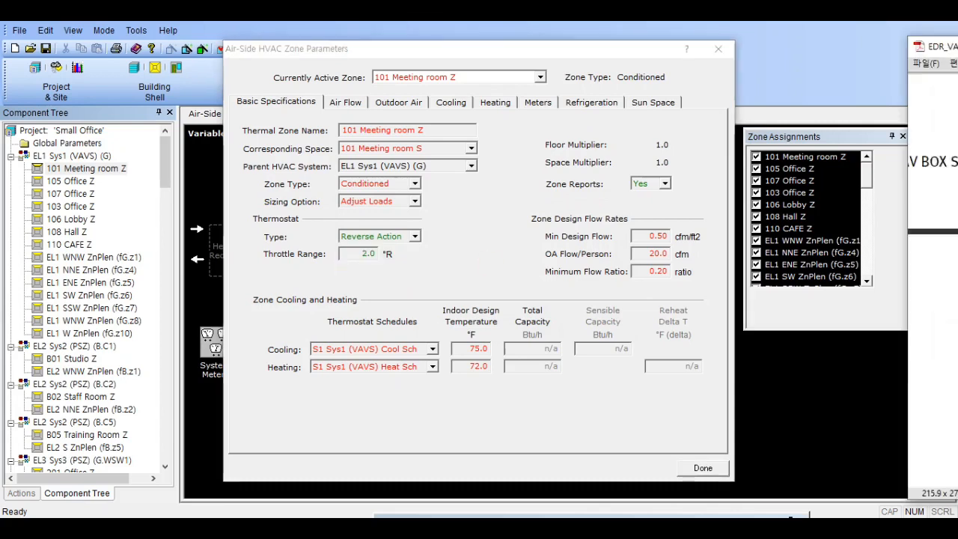
pyautogui.scroll(5, 933, 277)
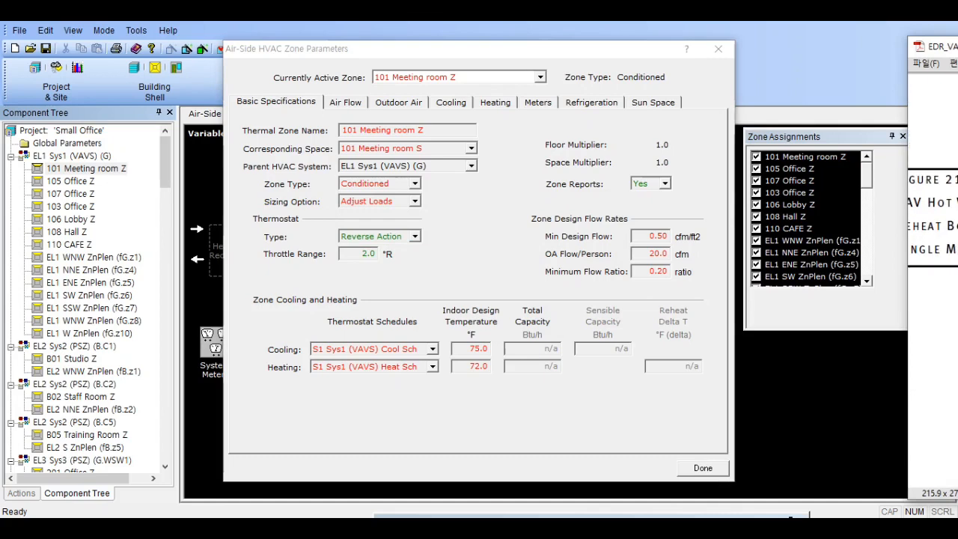
pyautogui.moveTo(957, 53); pyautogui.dragTo(586, 28)
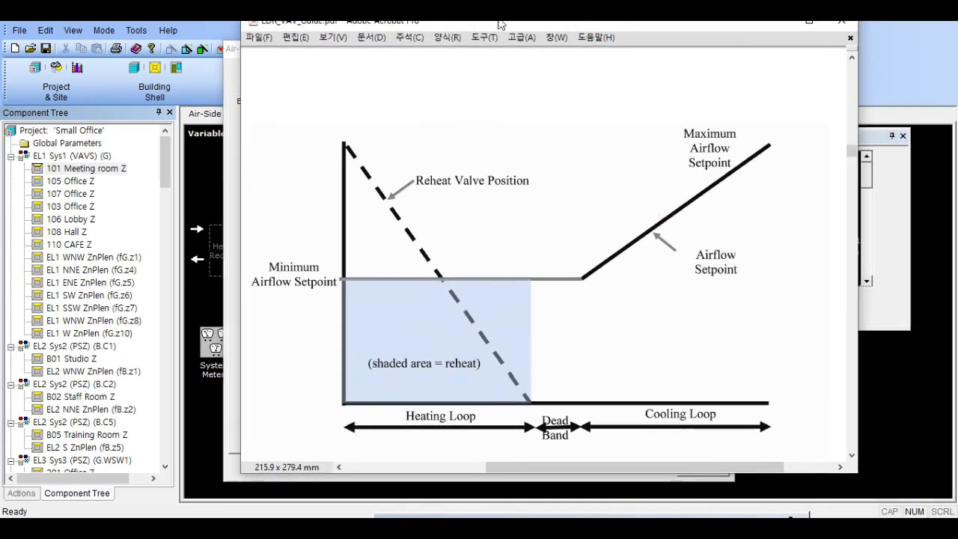
pyautogui.moveTo(501, 28); pyautogui.dragTo(957, 104)
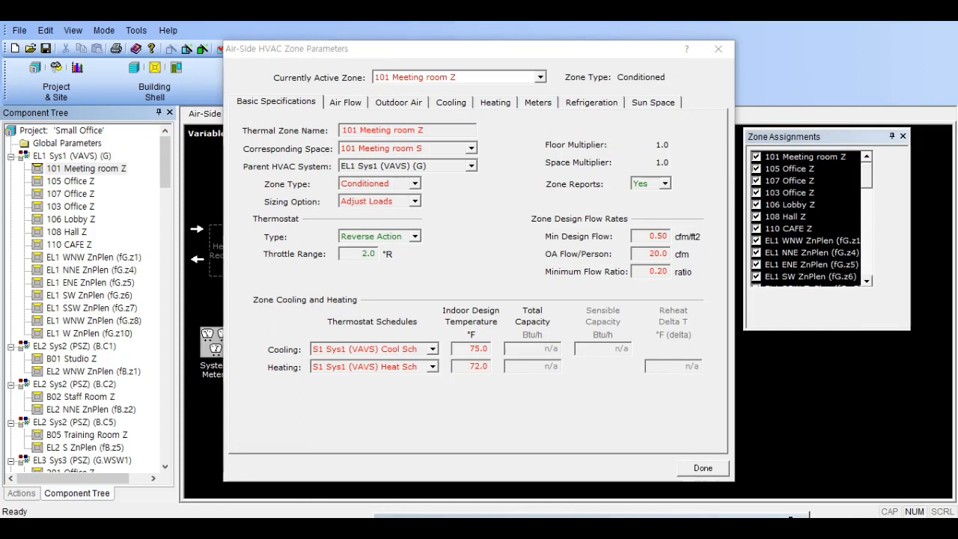
# Step: Display the air flow settings of zone 101 Meeting room Z and consult Figure 22 in the VAV guide on the dual maximum reheat box
pyautogui.click(345, 103)
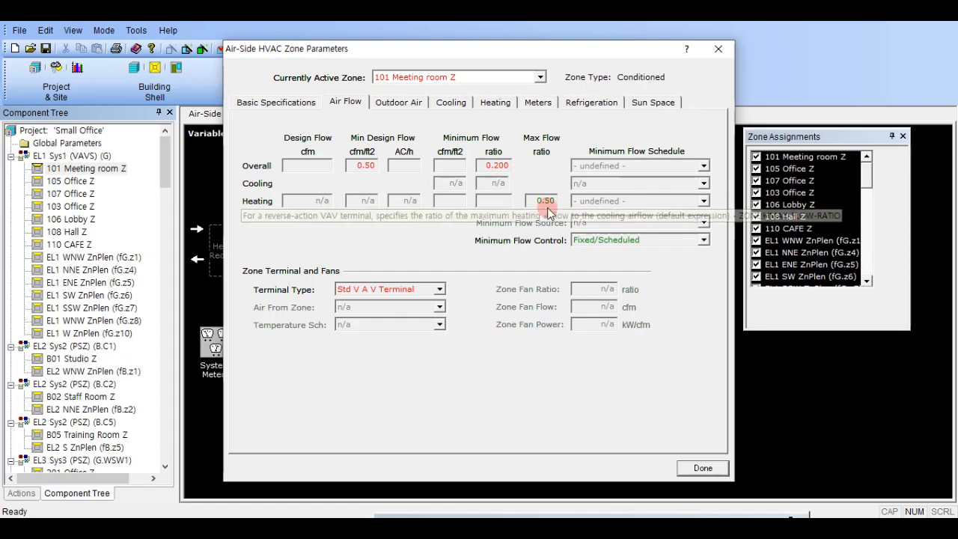
pyautogui.moveTo(957, 157); pyautogui.dragTo(402, 36)
pyautogui.scroll(-3, 582, 255)
pyautogui.scroll(-10, 651, 259)
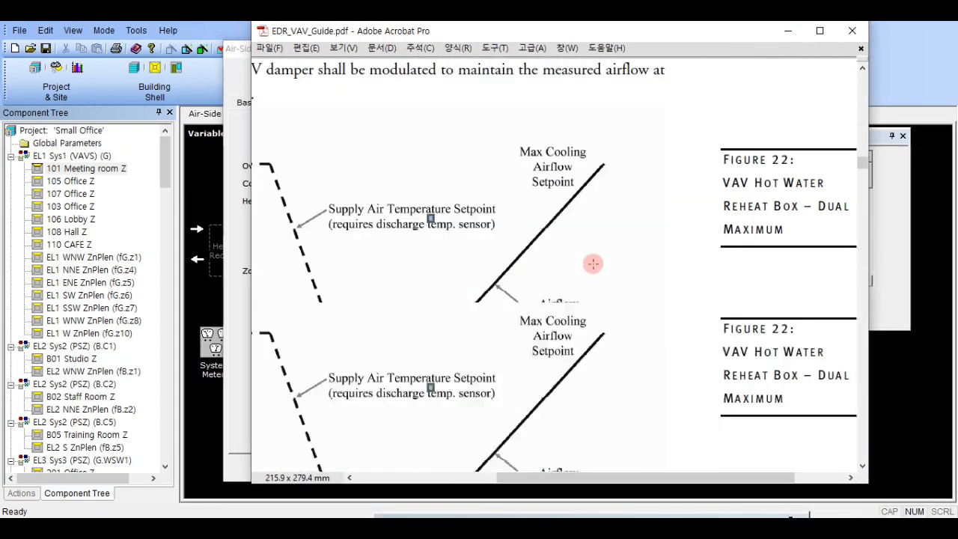
pyautogui.moveTo(618, 488); pyautogui.dragTo(540, 481)
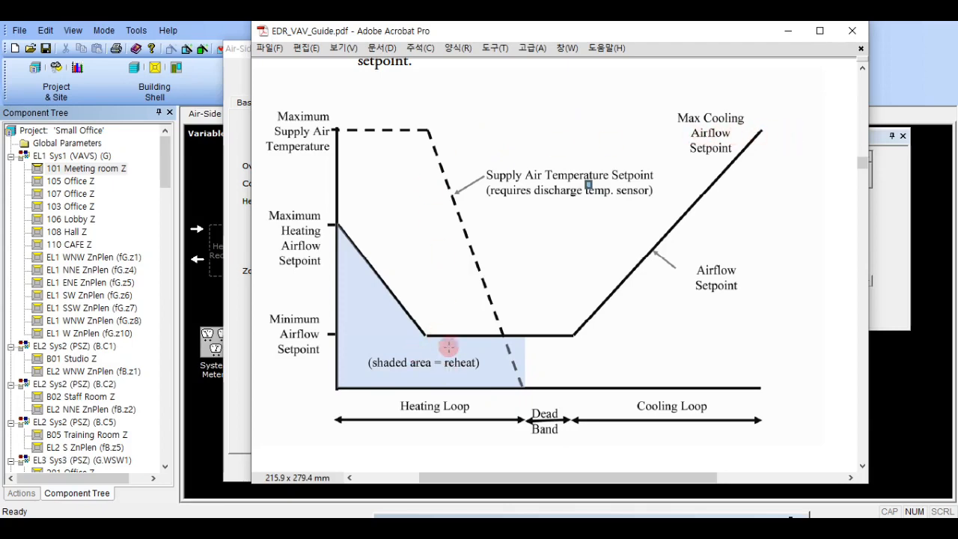
# Step: Compare the zone's heating Max Flow ratio and minimum flow ratio with the airflow setpoints in the guide's dual maximum diagram
pyautogui.moveTo(482, 33); pyautogui.dragTo(840, 42)
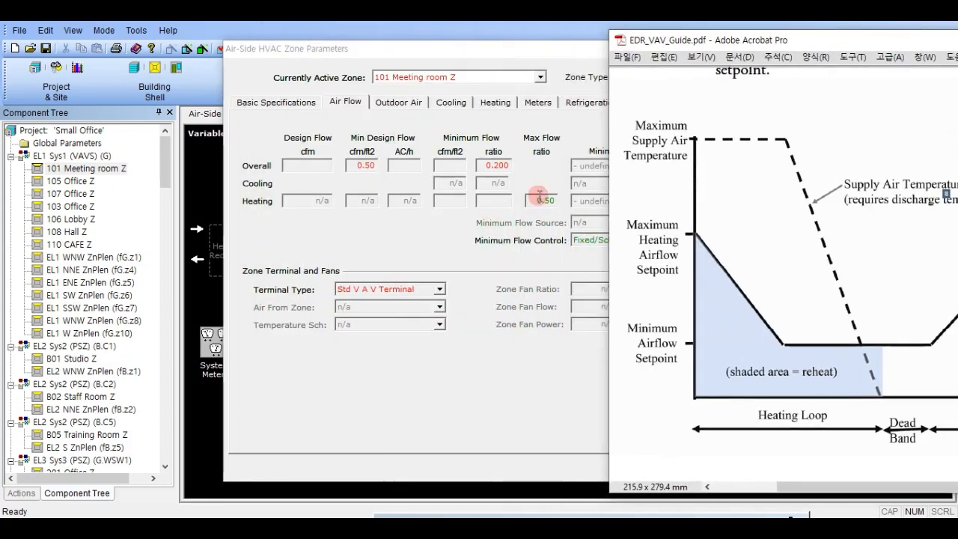
pyautogui.moveTo(704, 45); pyautogui.dragTo(427, 26)
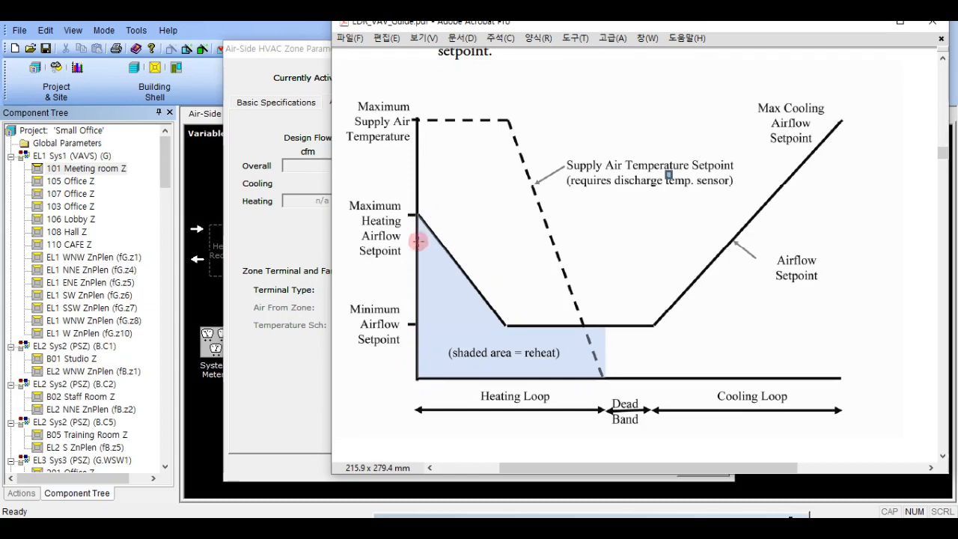
pyautogui.moveTo(537, 22); pyautogui.dragTo(957, 80)
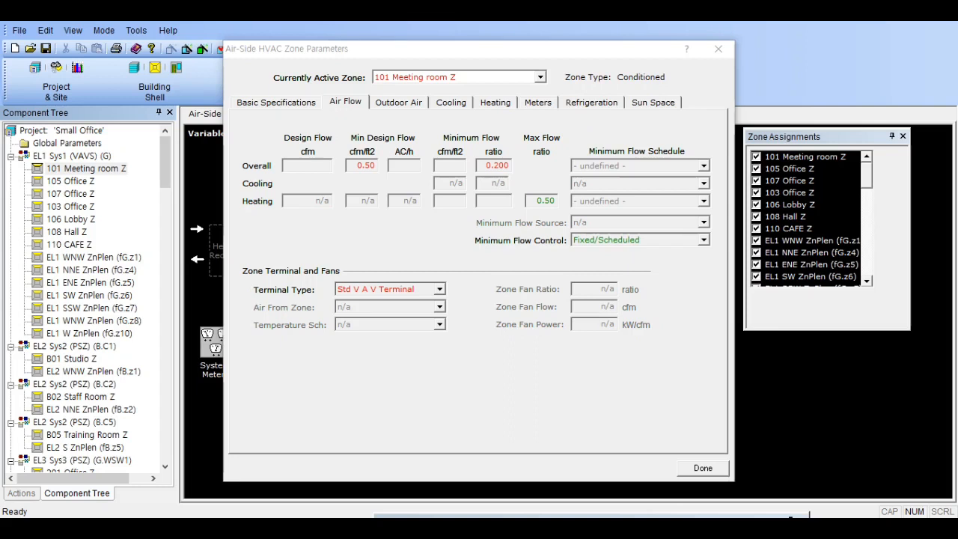
pyautogui.moveTo(957, 80); pyautogui.dragTo(489, 60)
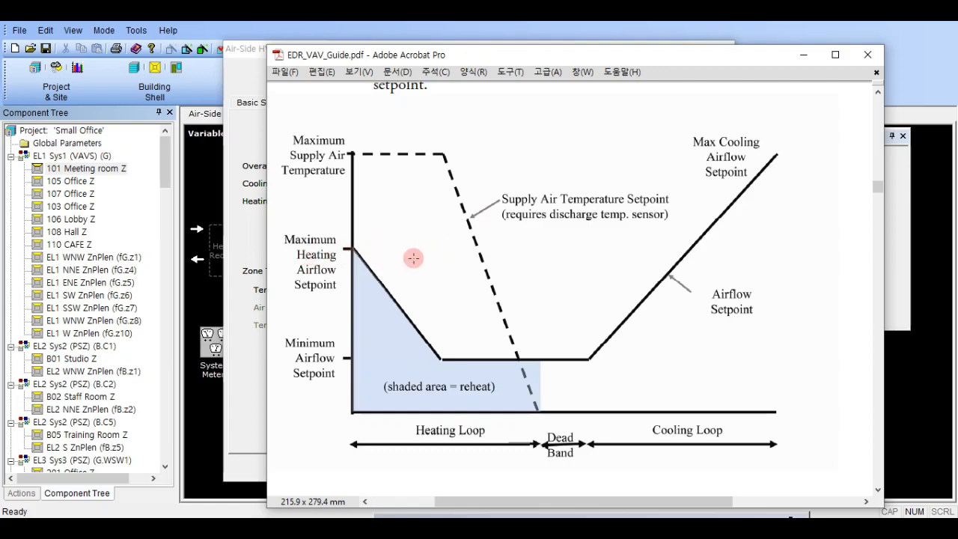
pyautogui.moveTo(511, 60); pyautogui.dragTo(957, 92)
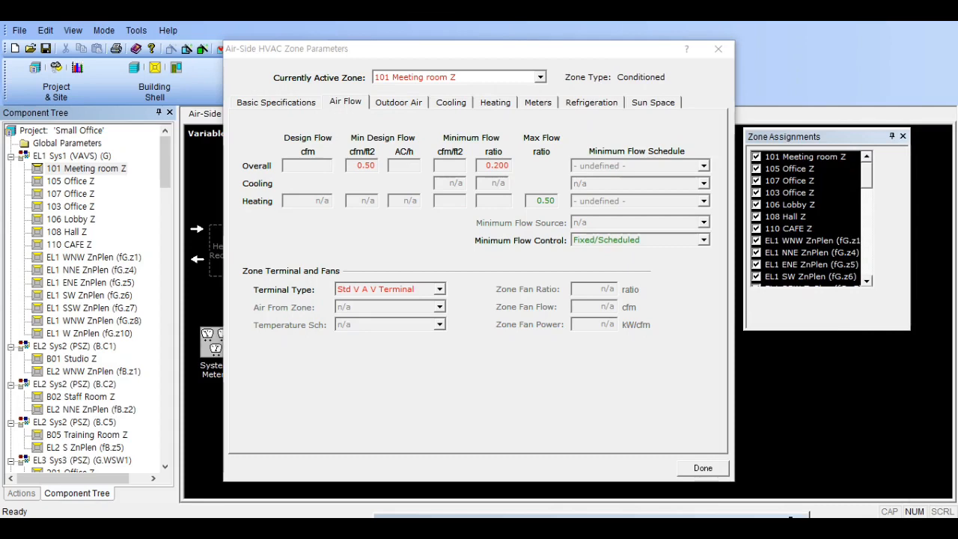
pyautogui.moveTo(957, 118); pyautogui.dragTo(768, 68)
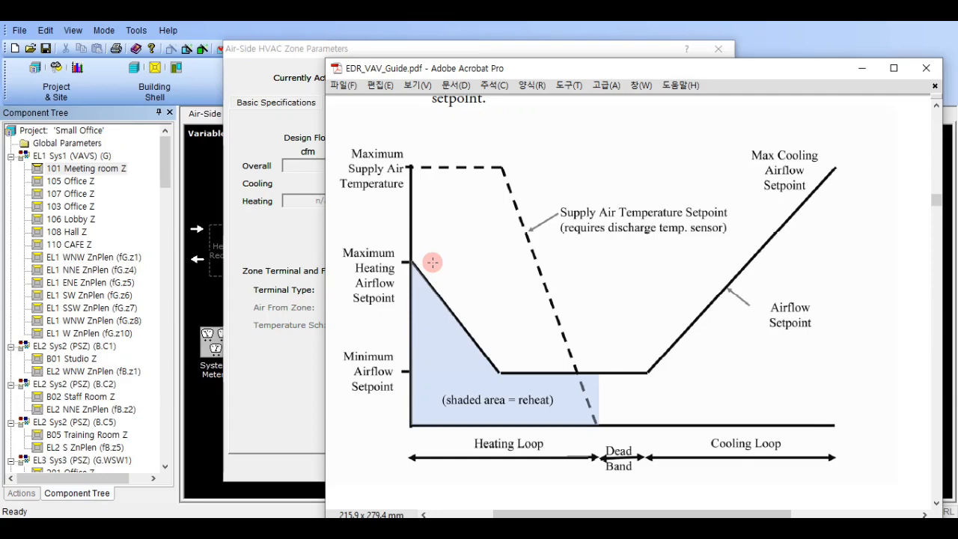
# Step: Put the VAV guide away, check the heating settings of zone 101 Meeting room Z and close the zone parameters
pyautogui.click(862, 68)
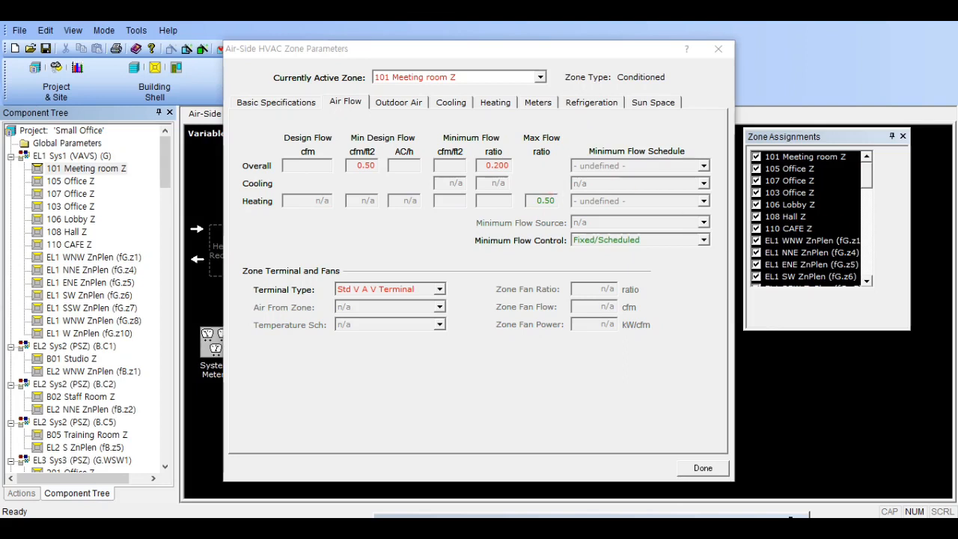
pyautogui.click(499, 102)
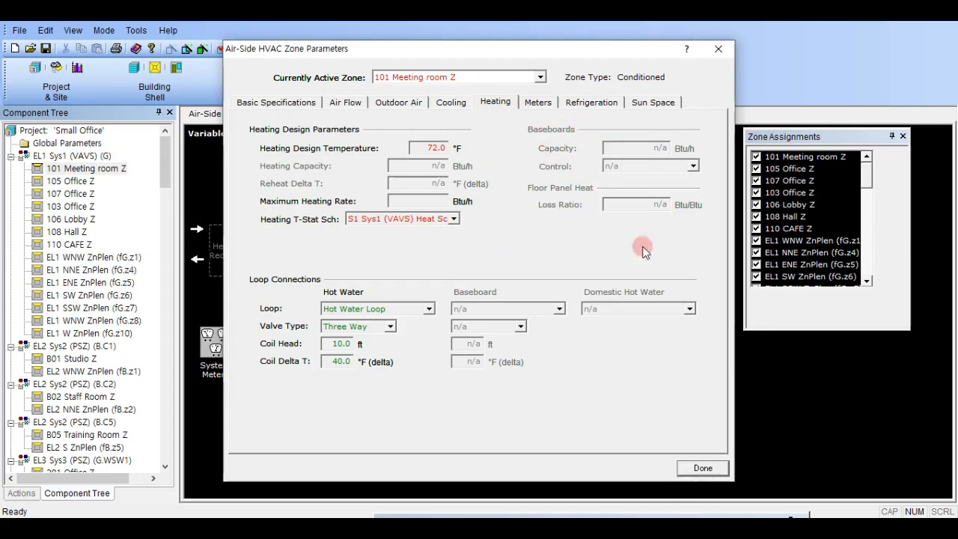
pyautogui.click(702, 463)
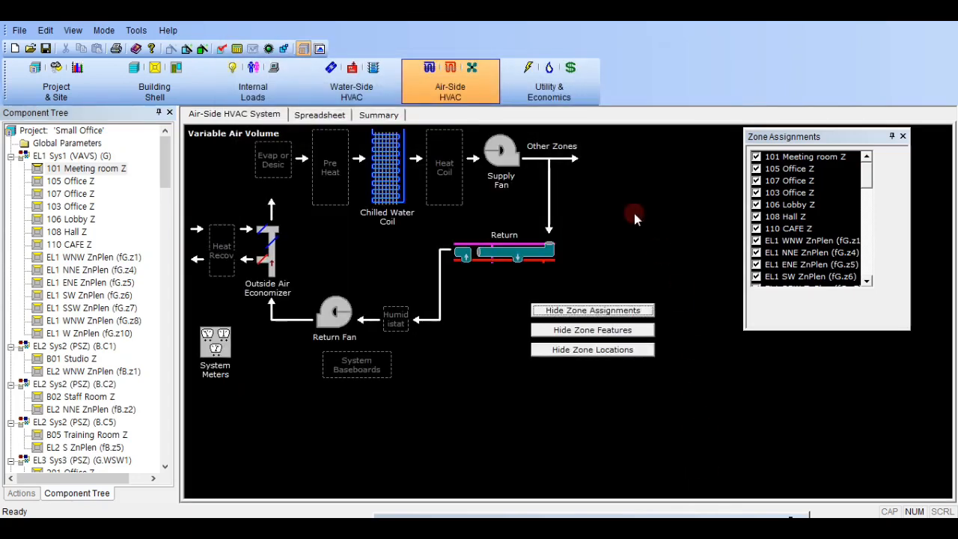
# Step: Save the Small Office project and enter the Design Development Wizard, accepting the wizard warning
pyautogui.click(186, 51)
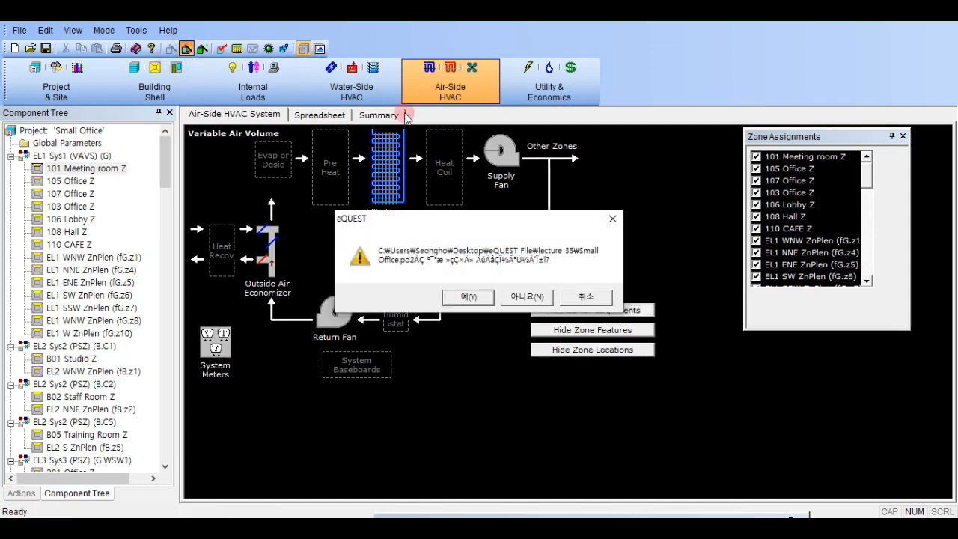
pyautogui.click(486, 299)
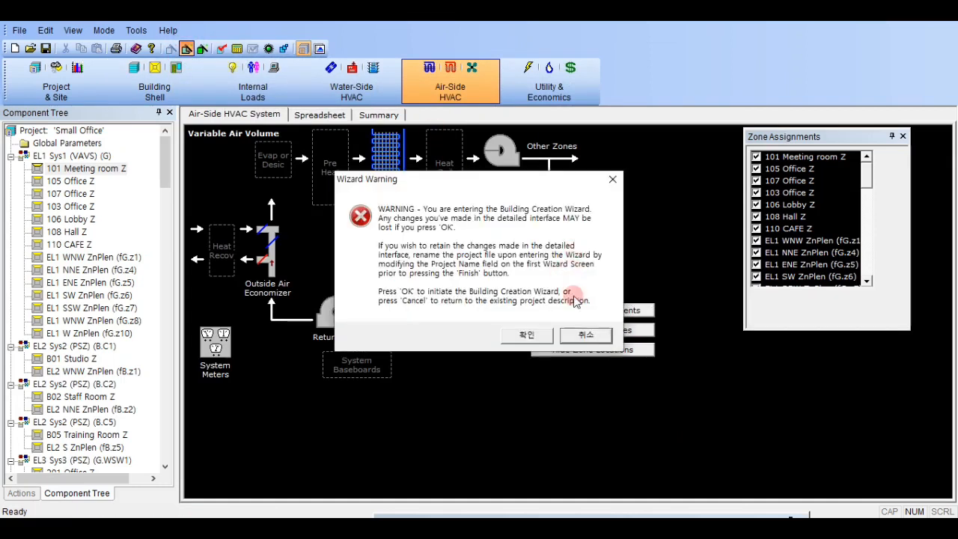
pyautogui.click(541, 332)
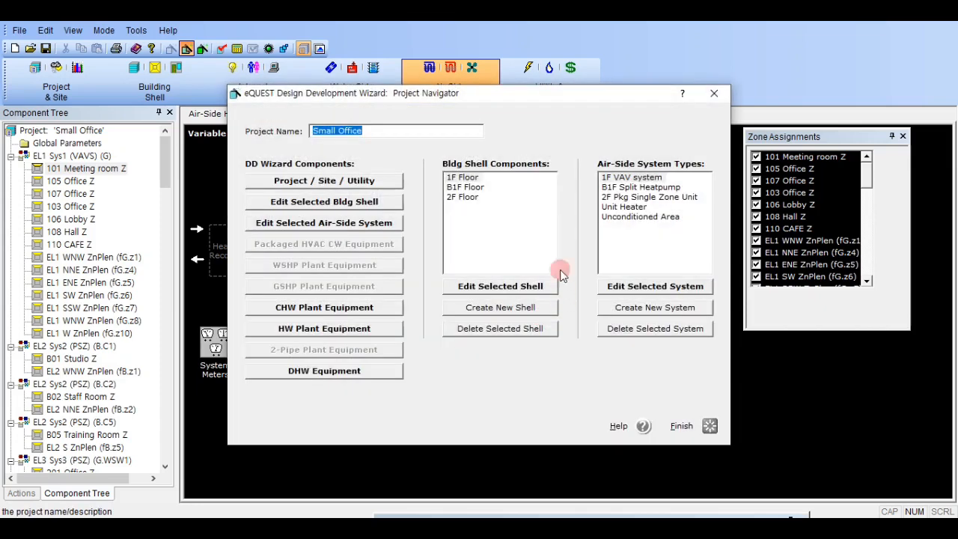
# Step: Set the zone heating baseboards of the 1F VAV system to Electric
pyautogui.doubleClick(635, 177)
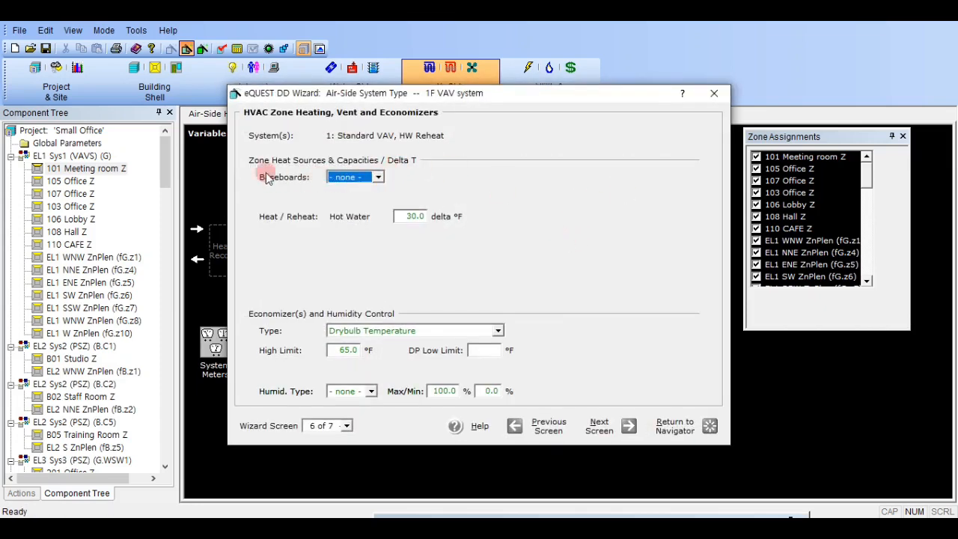
pyautogui.click(342, 177)
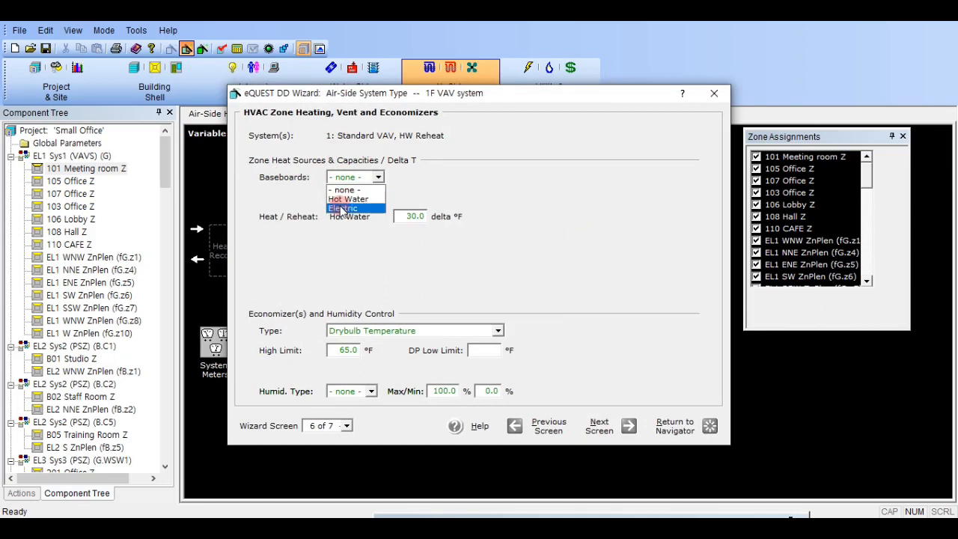
pyautogui.click(341, 208)
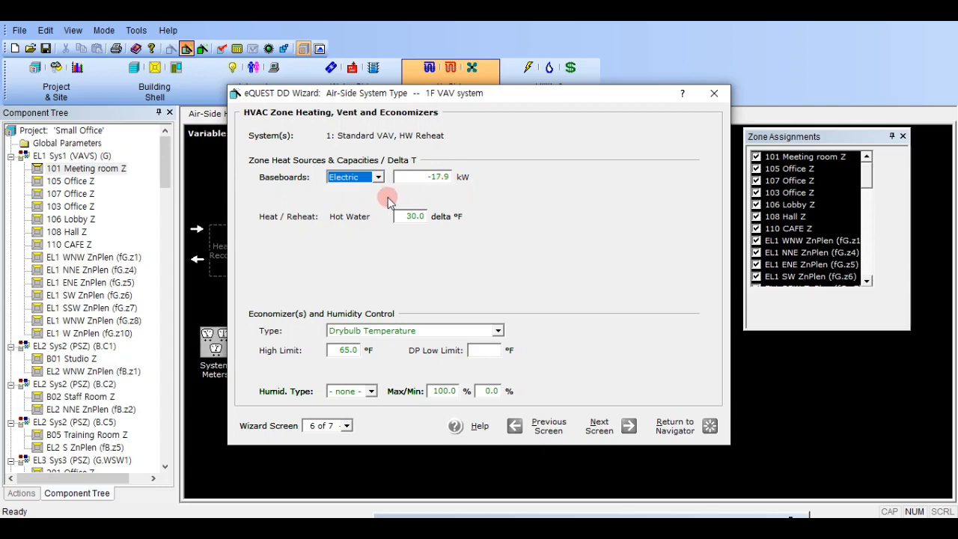
# Step: Try to set the electric baseboard capacity of the 1F VAV system to 17.9 kW
pyautogui.moveTo(426, 177)
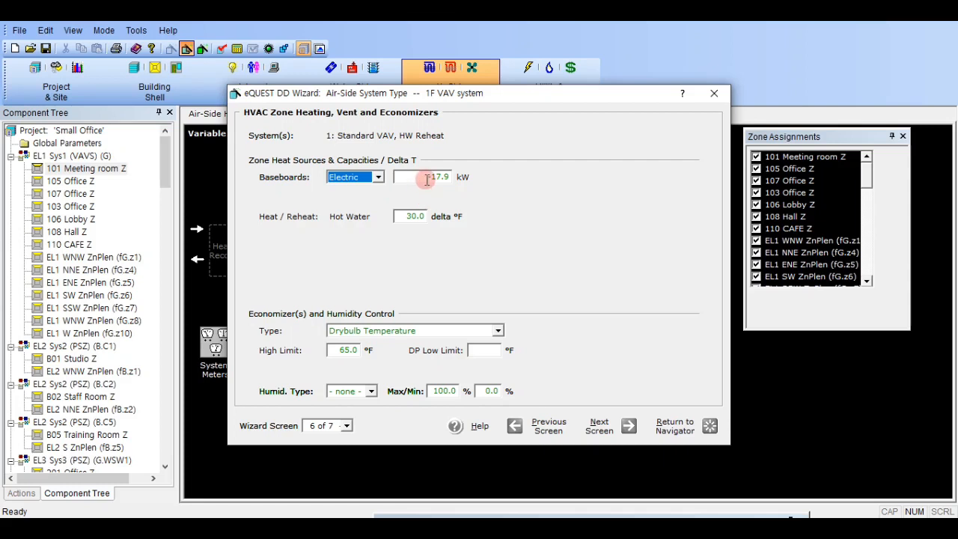
pyautogui.click(428, 179)
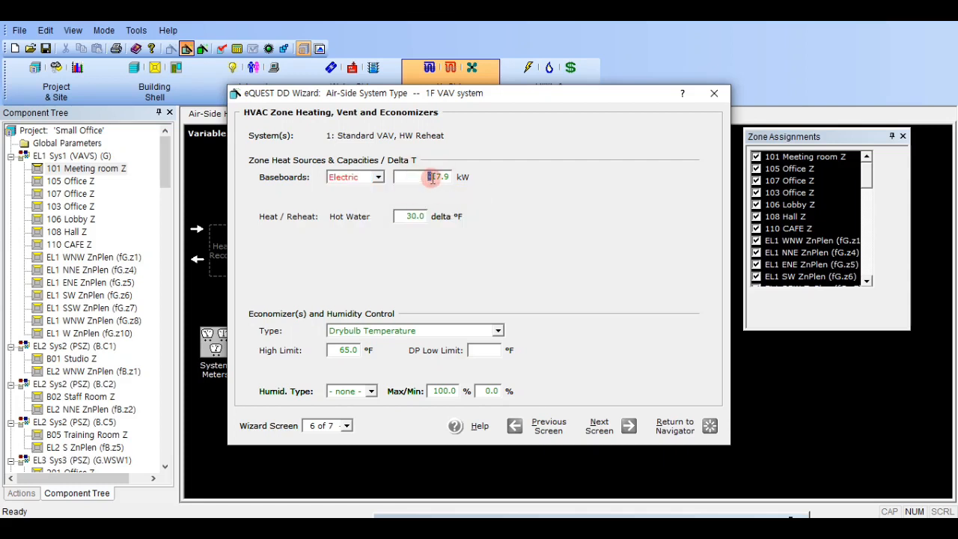
pyautogui.click(417, 217)
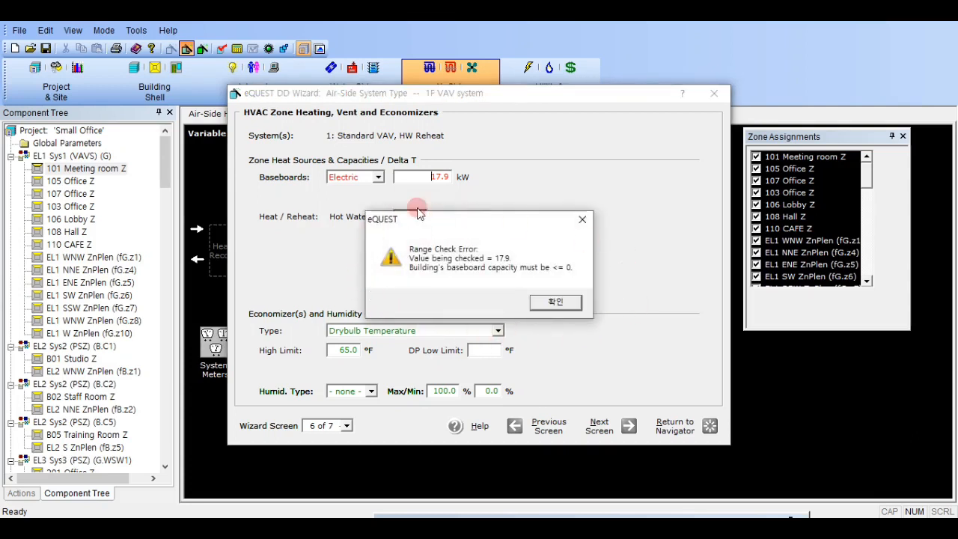
pyautogui.click(562, 303)
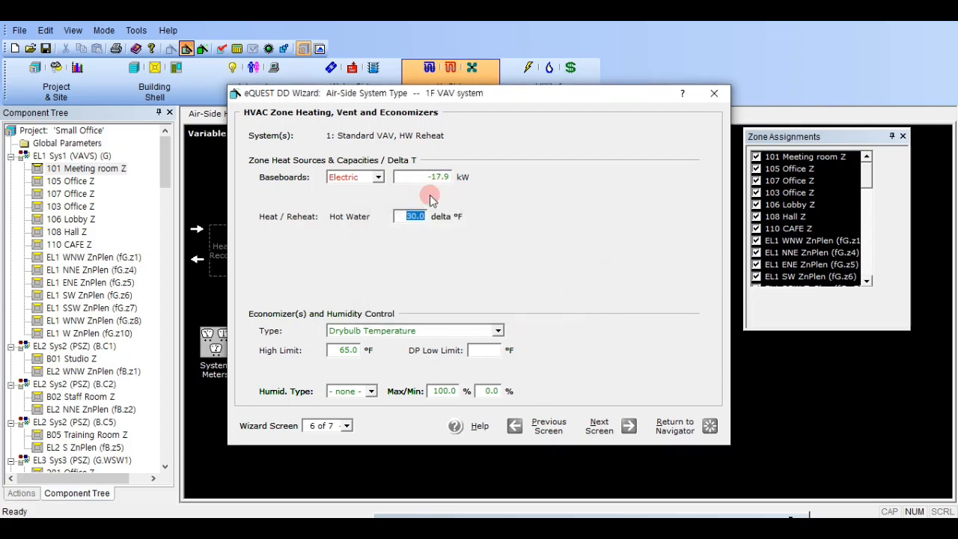
# Step: Return to the Project Navigator and finish the wizard to regenerate the building description
pyautogui.click(416, 217)
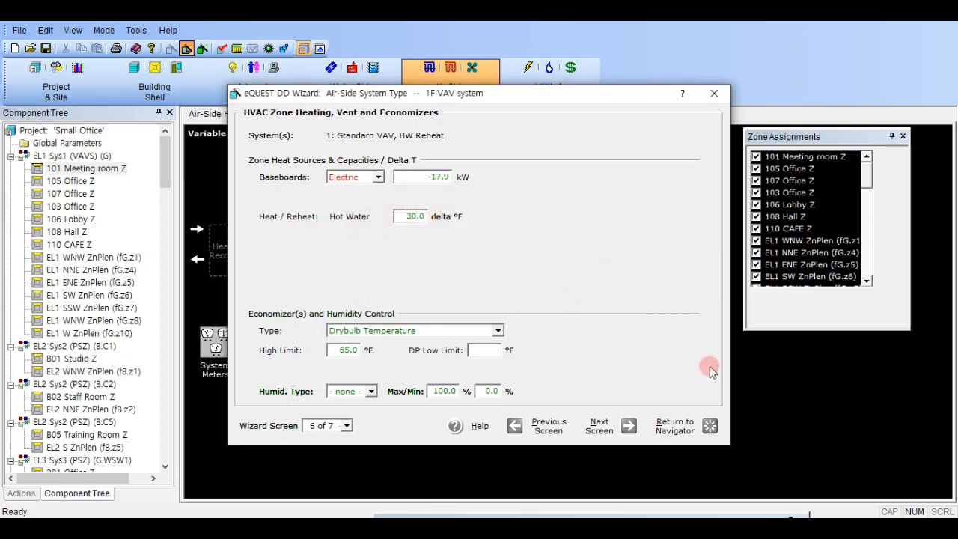
pyautogui.click(709, 427)
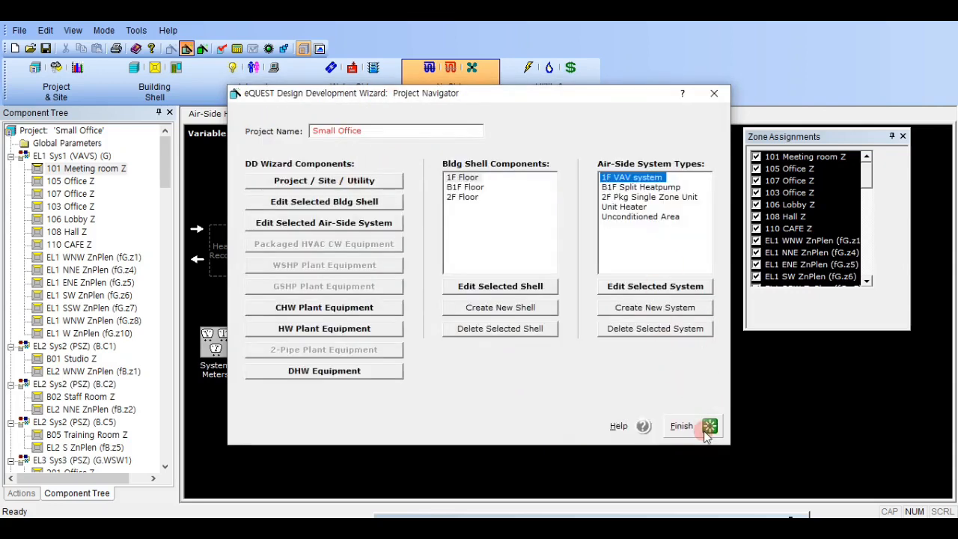
pyautogui.click(708, 427)
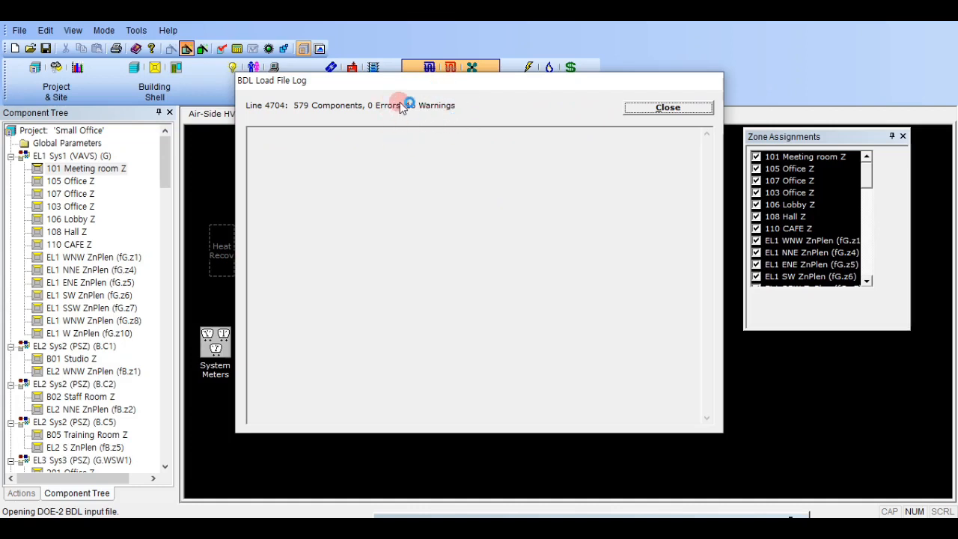
# Step: Dismiss the BDL load log and run the Small Office baseline simulation, saving the project under its current file name
pyautogui.click(700, 109)
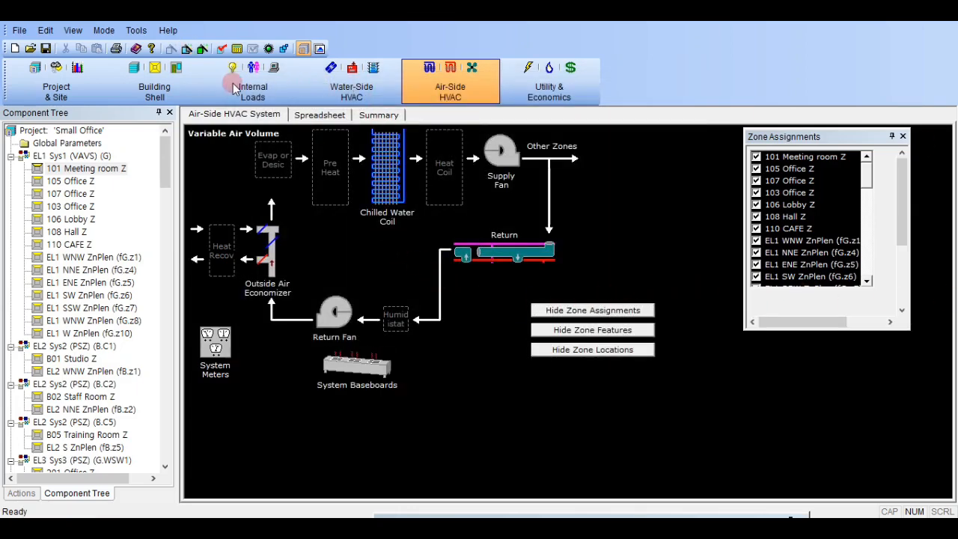
pyautogui.click(236, 49)
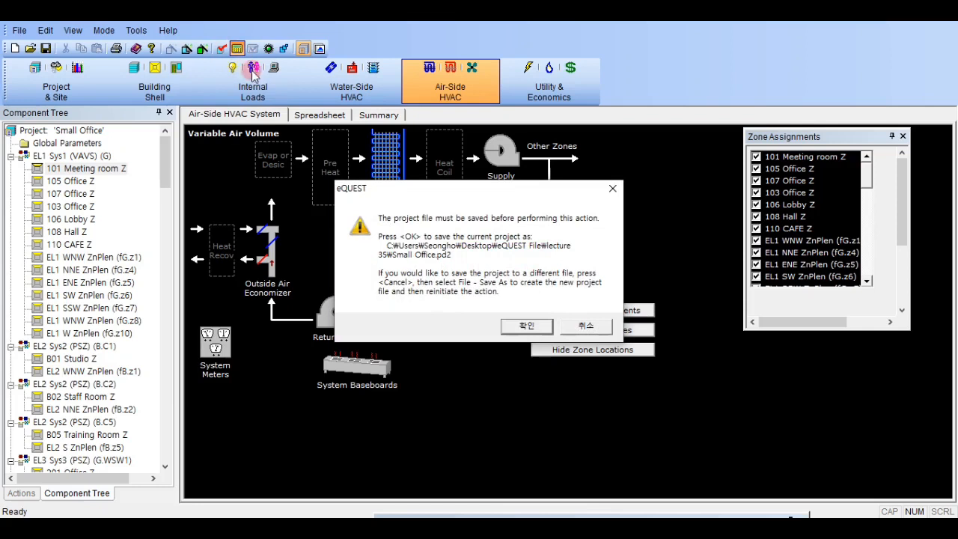
pyautogui.click(526, 324)
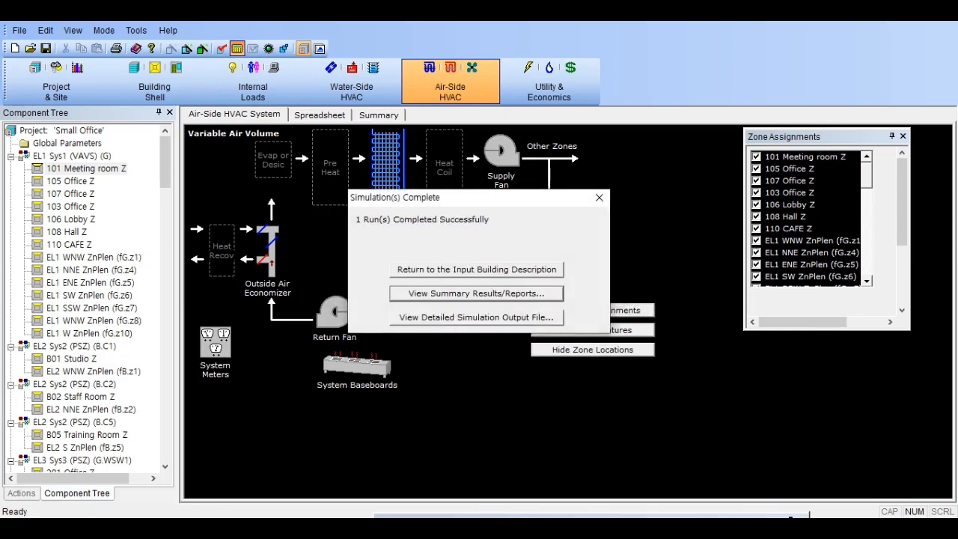
# Step: Review the HVAC caution messages in the detailed simulation output's ATTN report, then return to the building description
pyautogui.click(428, 319)
pyautogui.click(607, 313)
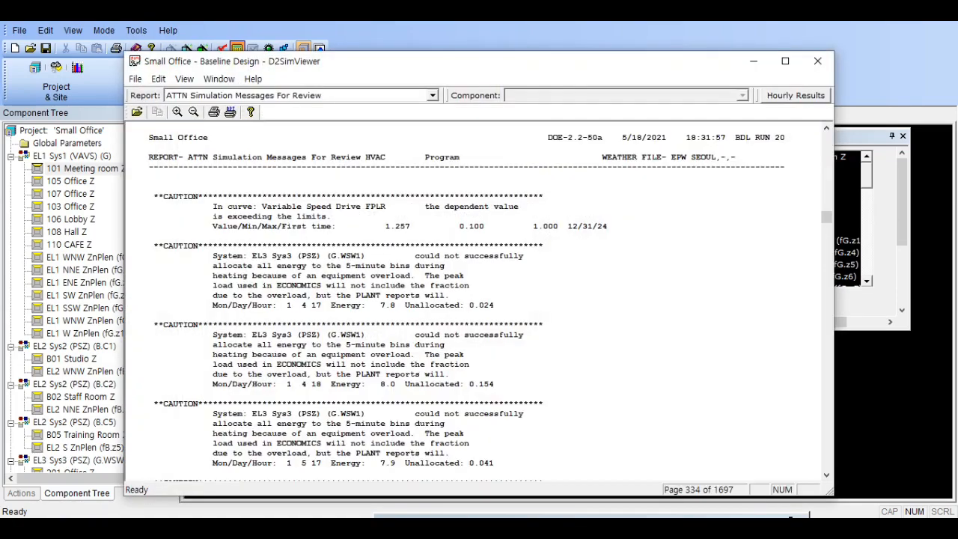
pyautogui.scroll(-5, 323, 253)
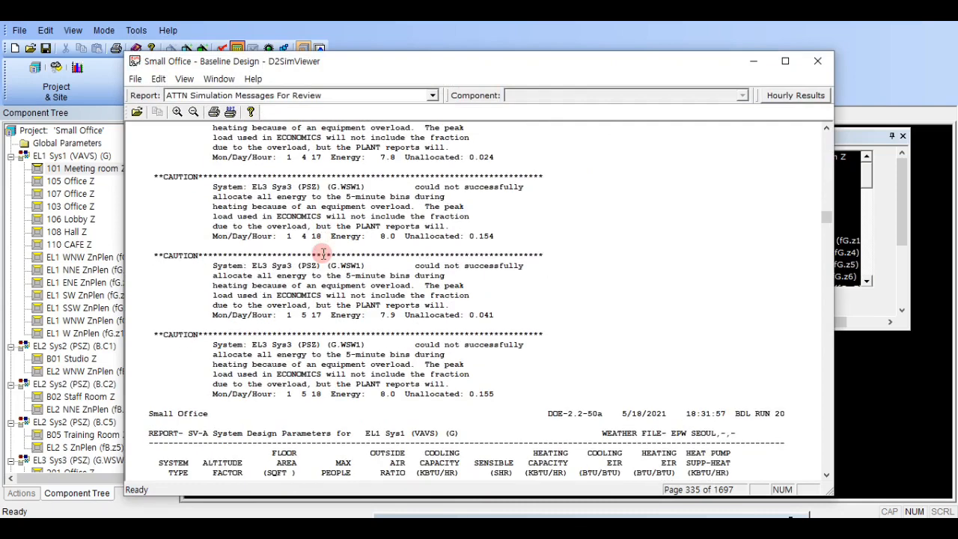
pyautogui.scroll(8, 323, 253)
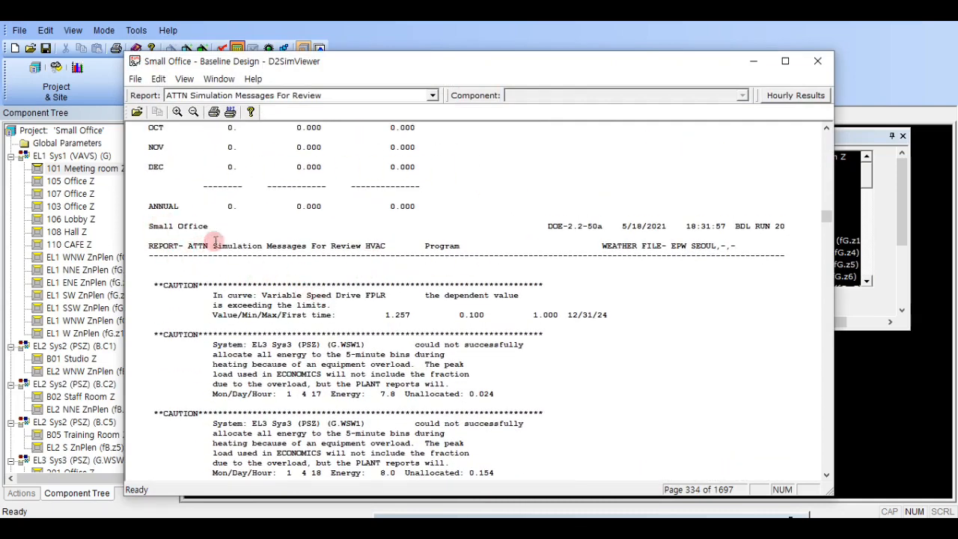
pyautogui.scroll(-2, 290, 255)
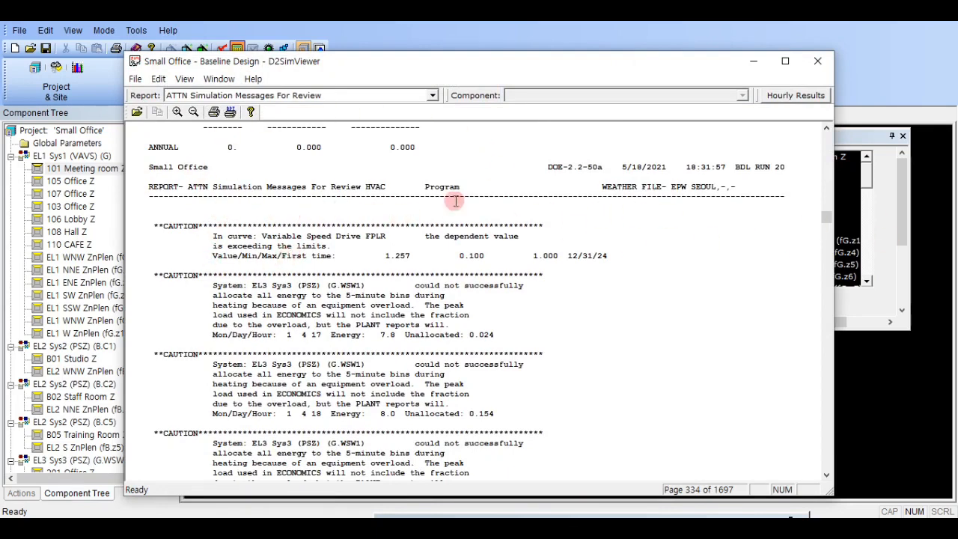
pyautogui.scroll(-1, 292, 160)
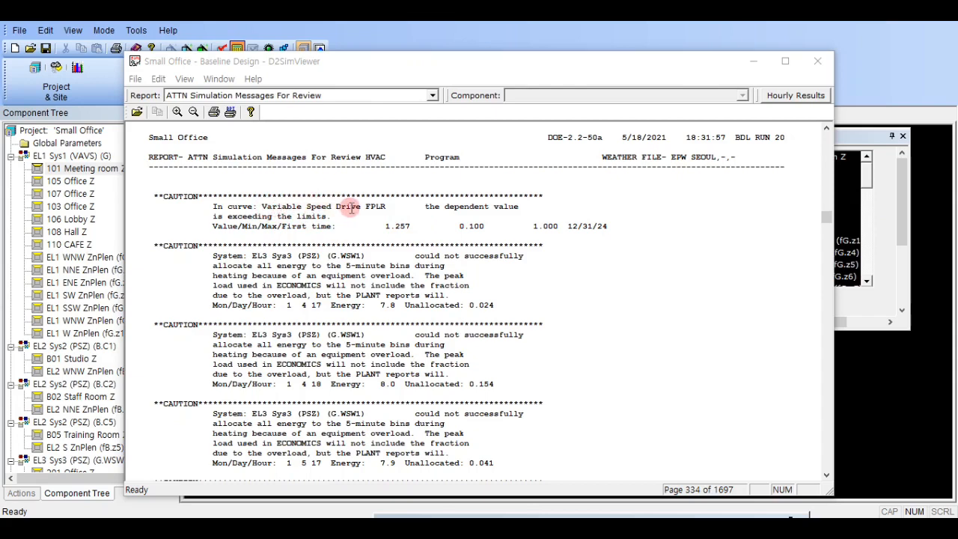
pyautogui.click(264, 207)
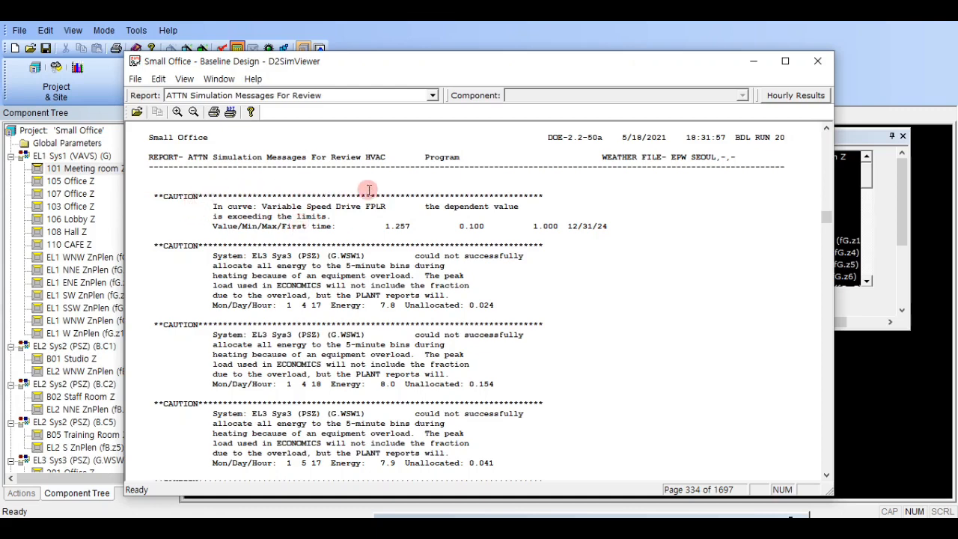
pyautogui.click(816, 62)
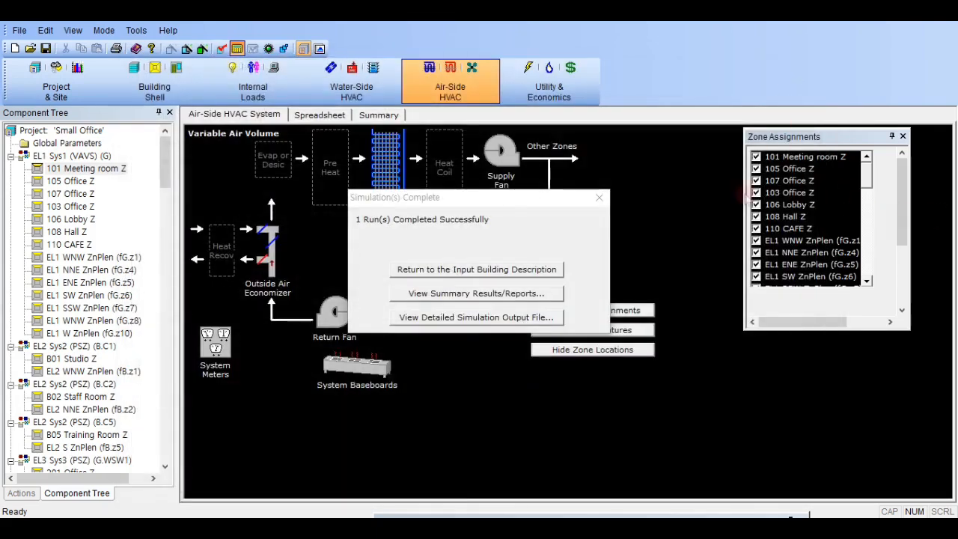
pyautogui.click(599, 197)
# Step: Inspect the minimum and maximum output limits of the Variable Speed Drive FPLR performance curve
pyautogui.scroll(-10, 105, 270)
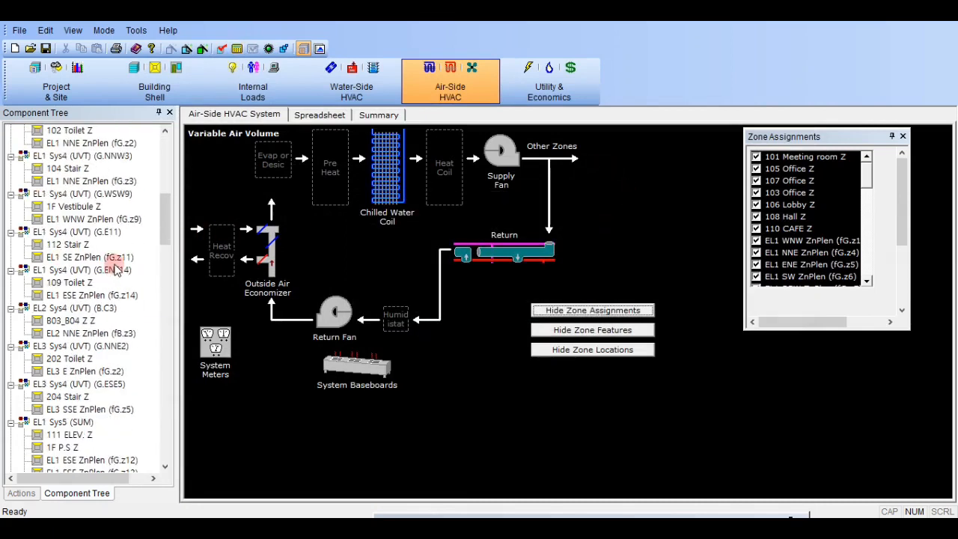
pyautogui.scroll(-12, 116, 269)
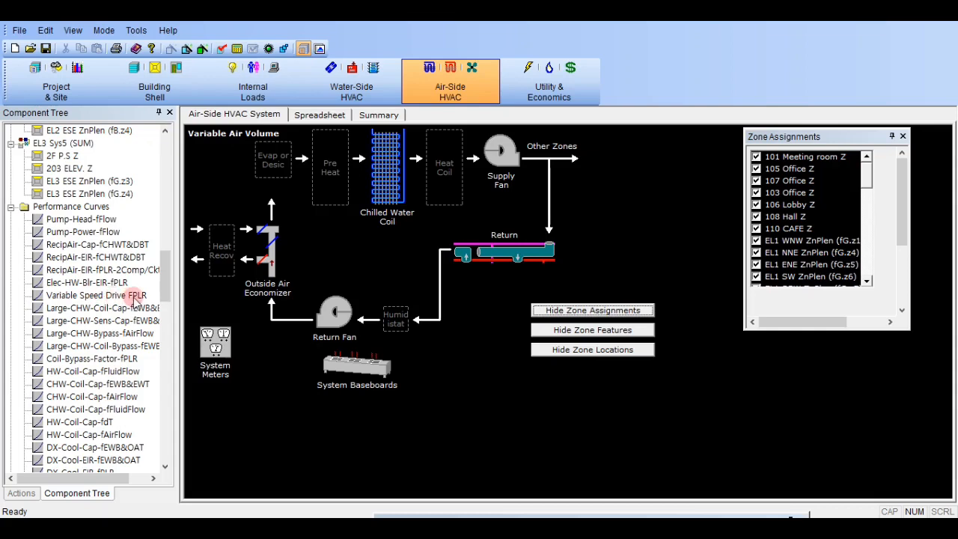
pyautogui.doubleClick(136, 296)
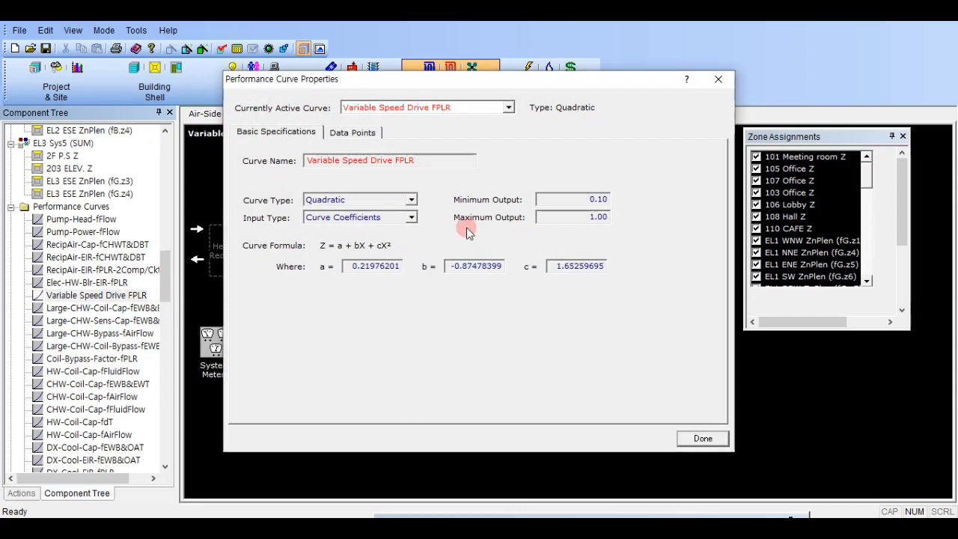
pyautogui.doubleClick(597, 217)
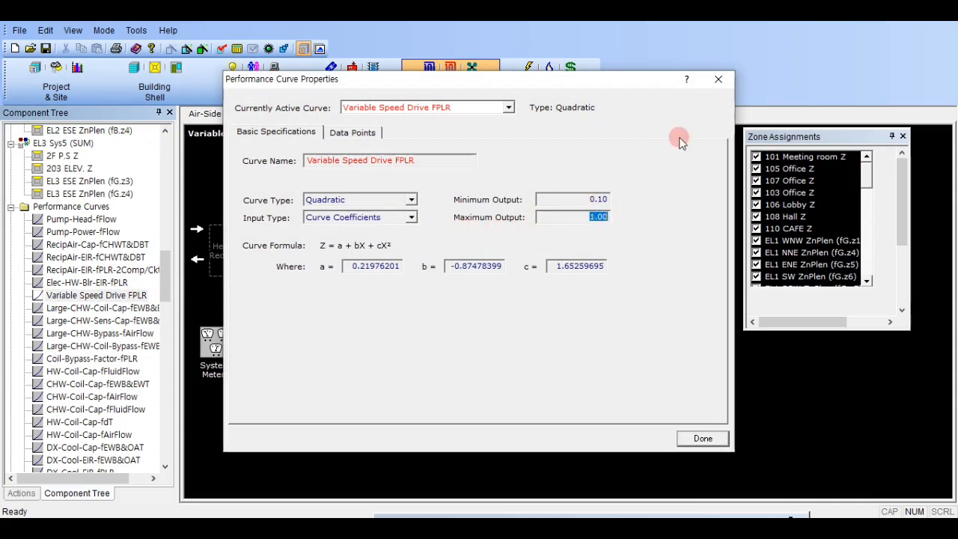
pyautogui.click(722, 79)
# Step: Examine the fan power, control and flow parameters of the EL1 Sys1 (VAVS) (G) system
pyautogui.scroll(10, 169, 191)
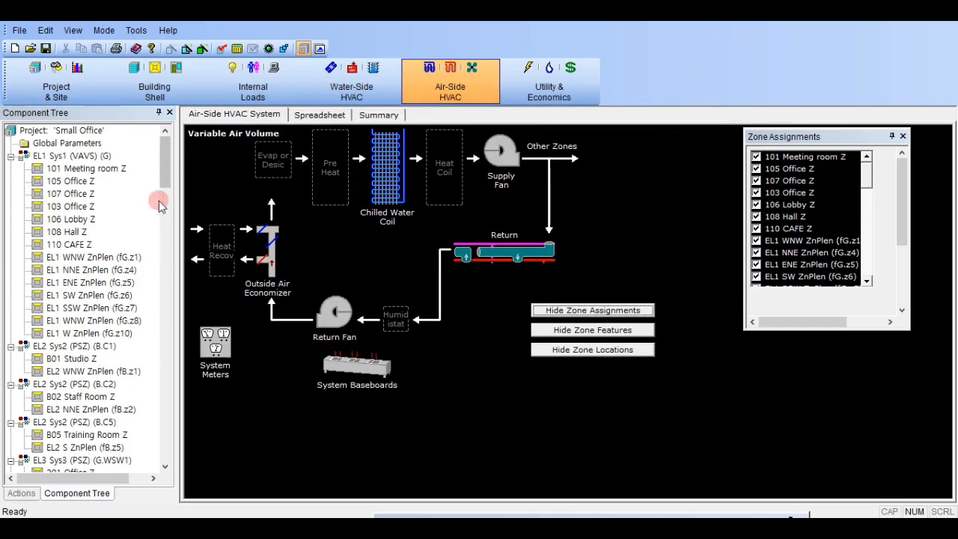
pyautogui.doubleClick(101, 156)
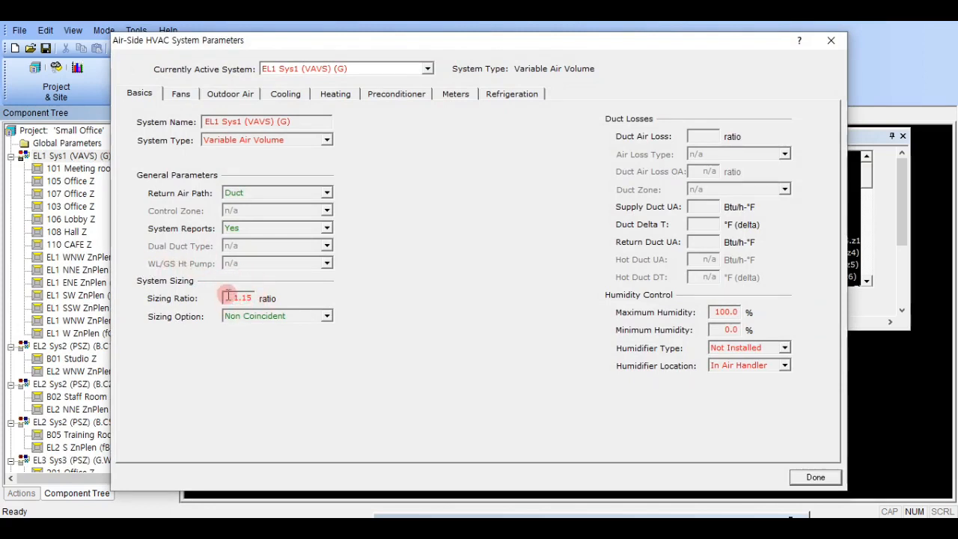
pyautogui.click(182, 95)
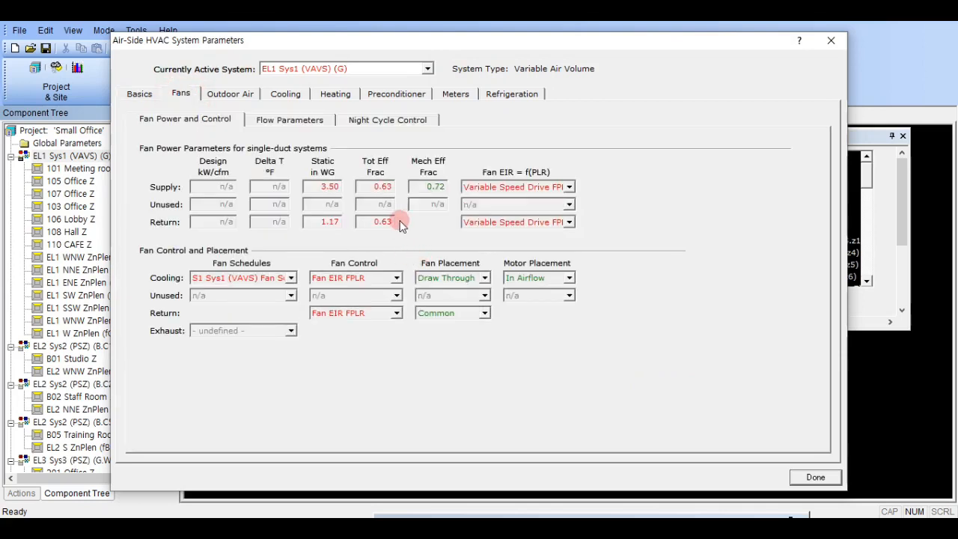
pyautogui.click(266, 120)
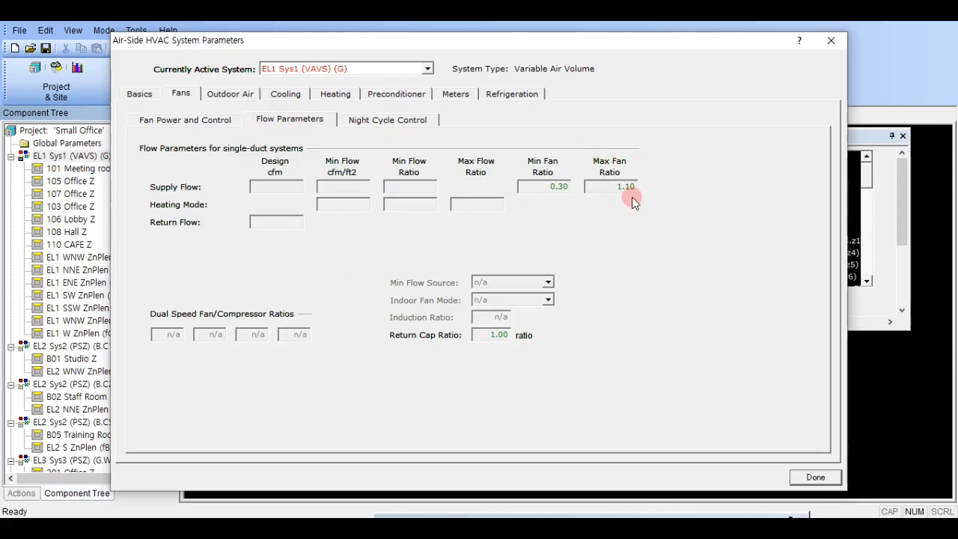
pyautogui.click(179, 93)
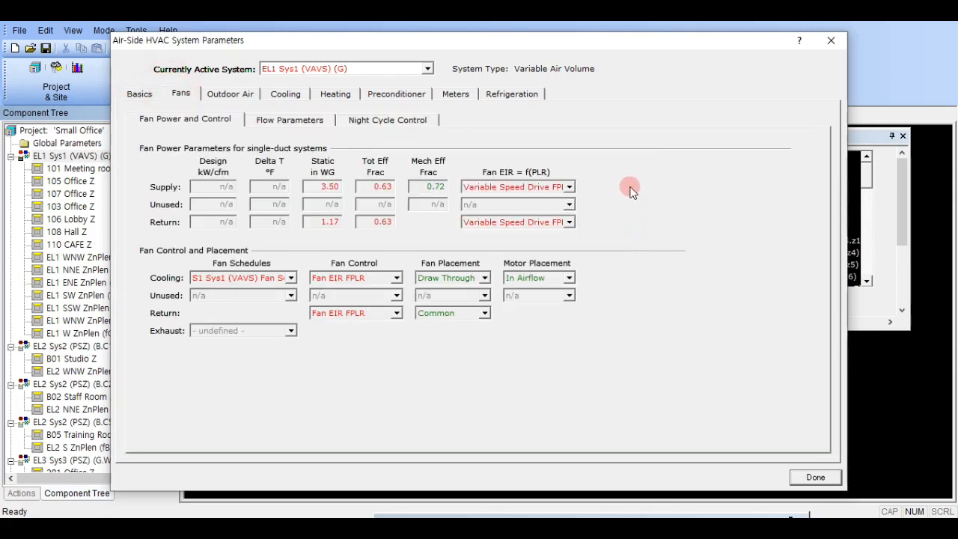
pyautogui.click(255, 121)
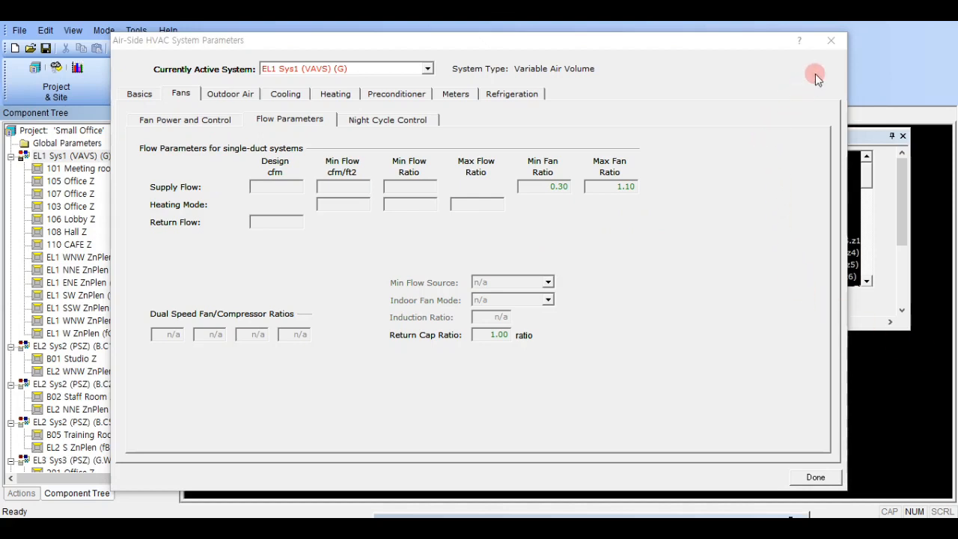
pyautogui.click(834, 47)
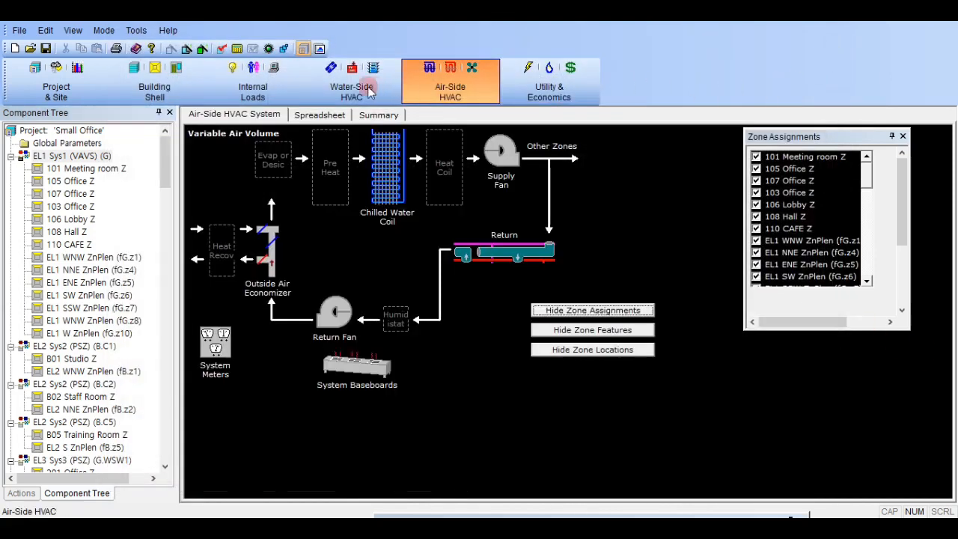
# Step: Switch the project to Detailed Data Edit mode and check the basic parameters of EL1 Sys1 (VAVS) (G)
pyautogui.click(103, 30)
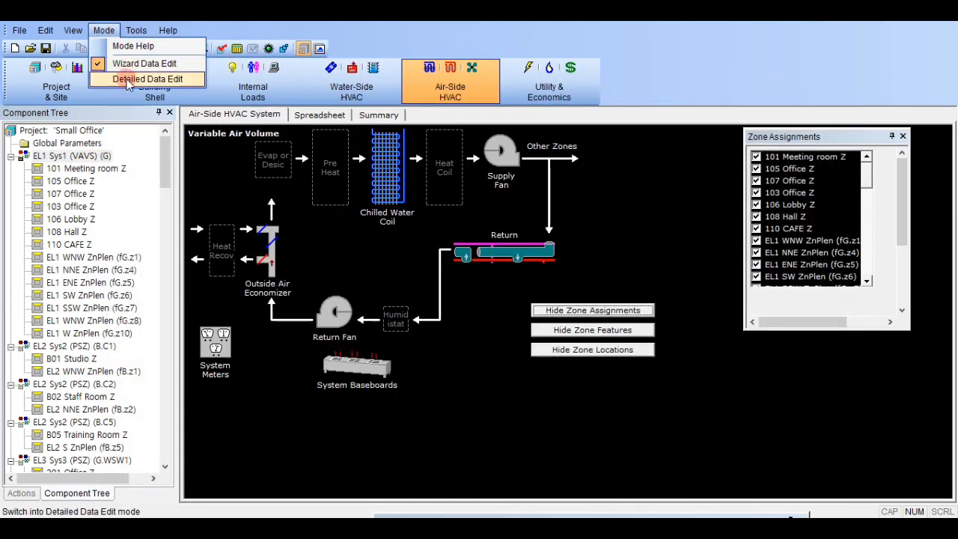
pyautogui.click(147, 78)
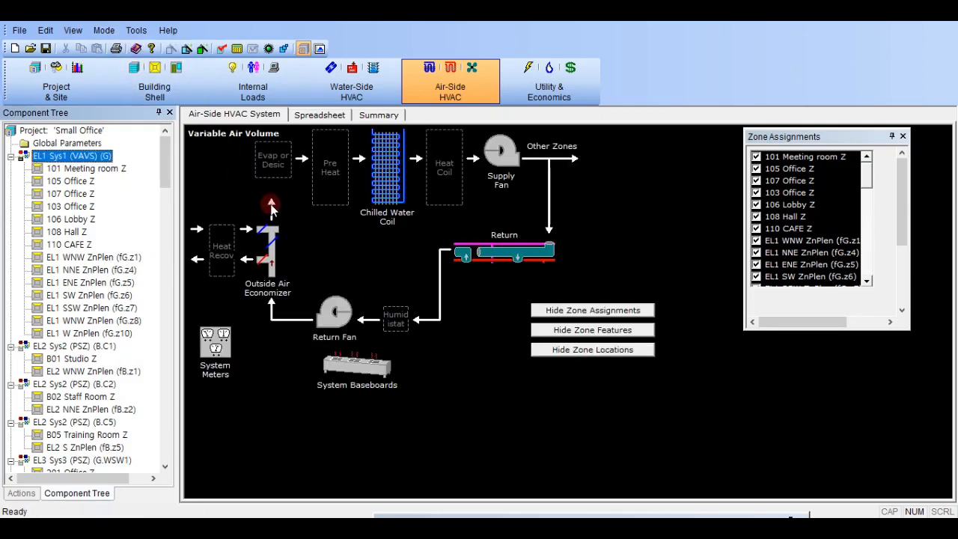
pyautogui.doubleClick(89, 156)
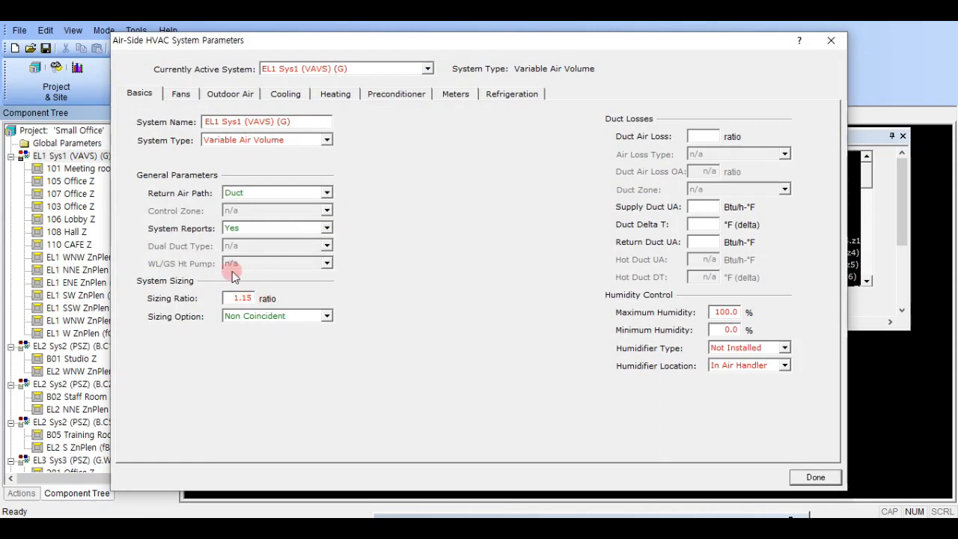
pyautogui.click(814, 477)
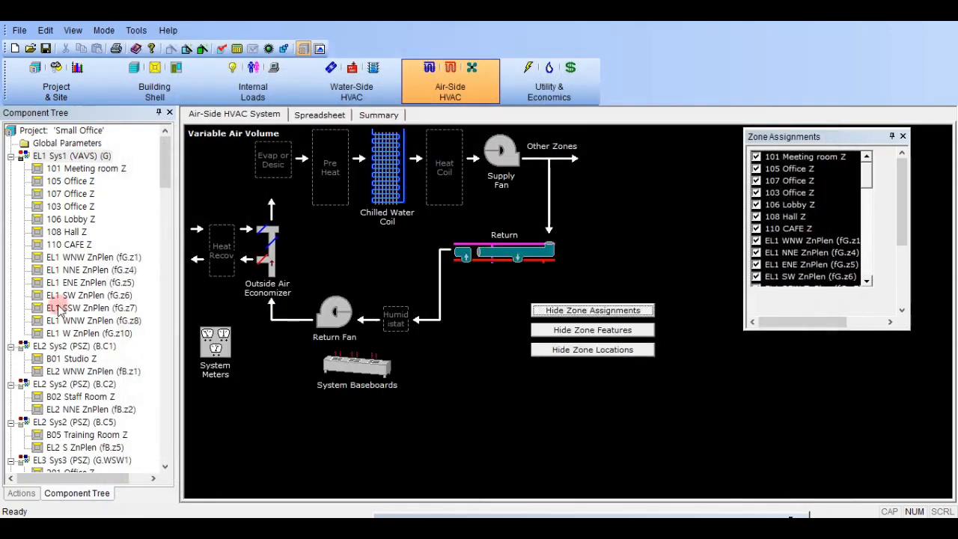
# Step: Set the maximum output of the Variable Speed Drive FPLR performance curve to 1.3
pyautogui.scroll(-10, 75, 315)
pyautogui.scroll(-7, 56, 337)
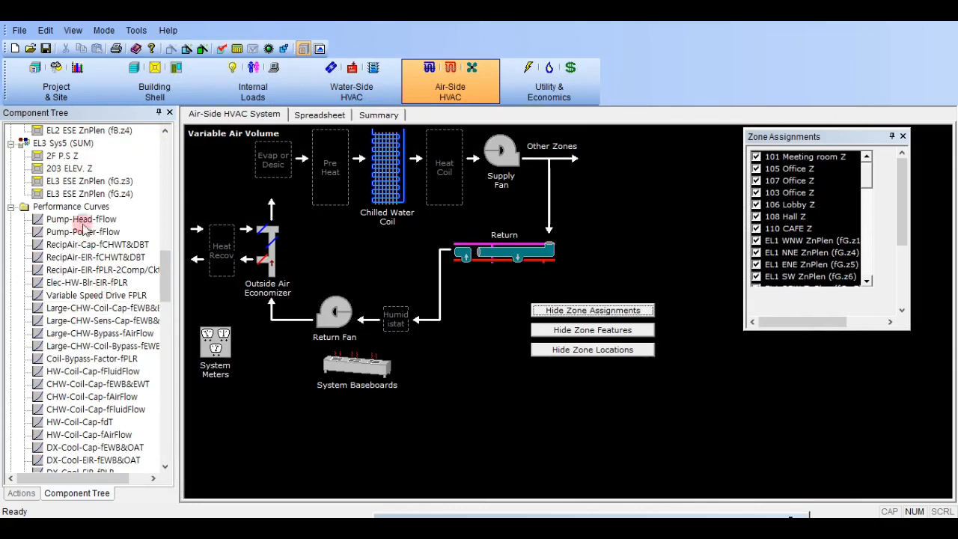
pyautogui.scroll(-4, 96, 382)
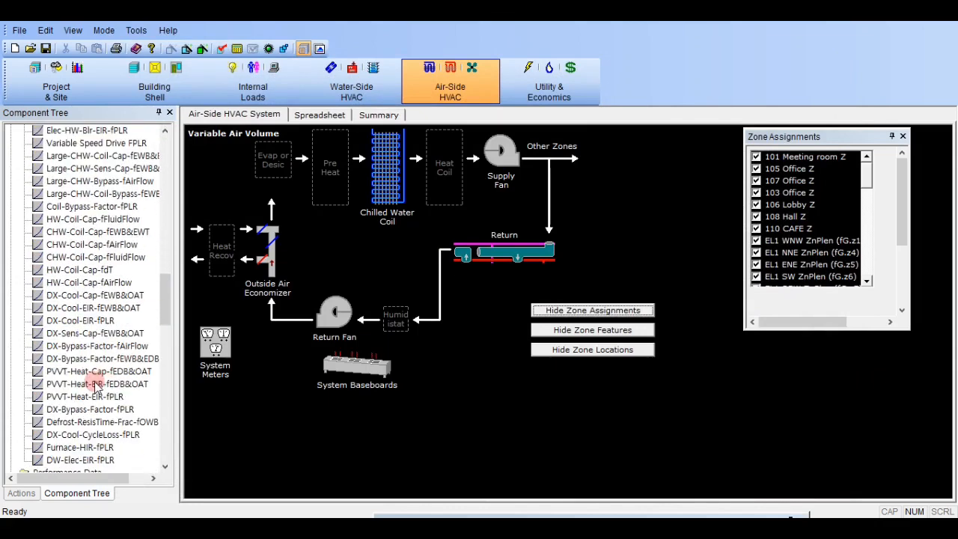
pyautogui.scroll(2, 95, 336)
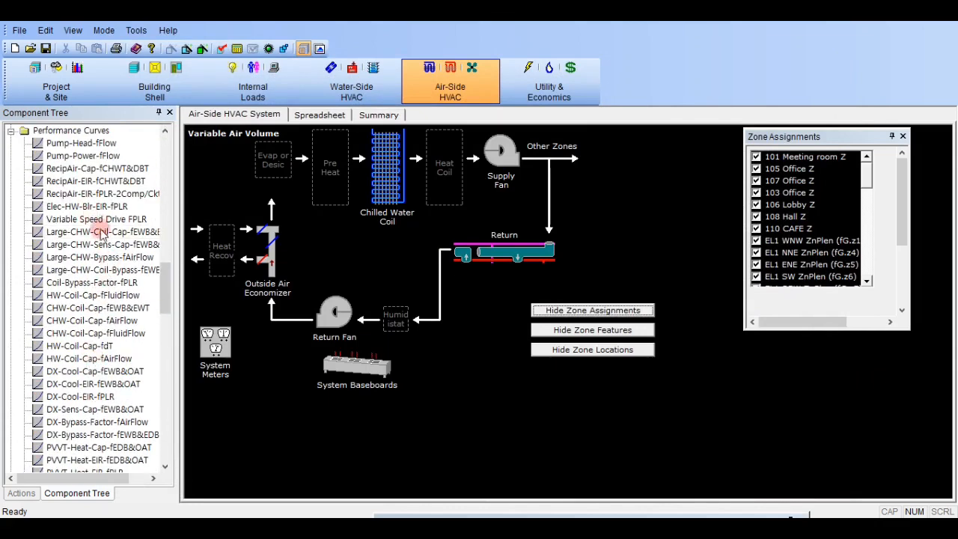
pyautogui.scroll(1, 97, 313)
pyautogui.scroll(-3, 95, 308)
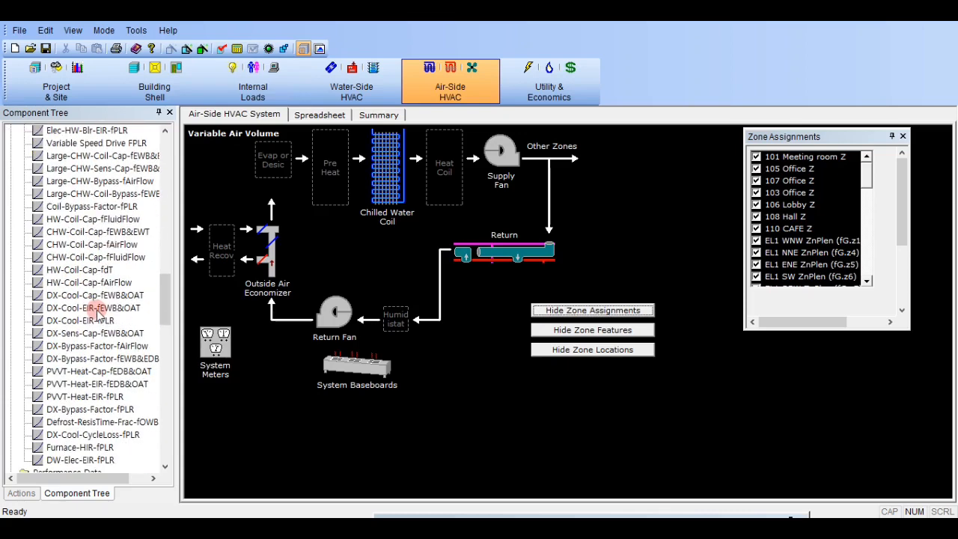
pyautogui.doubleClick(96, 143)
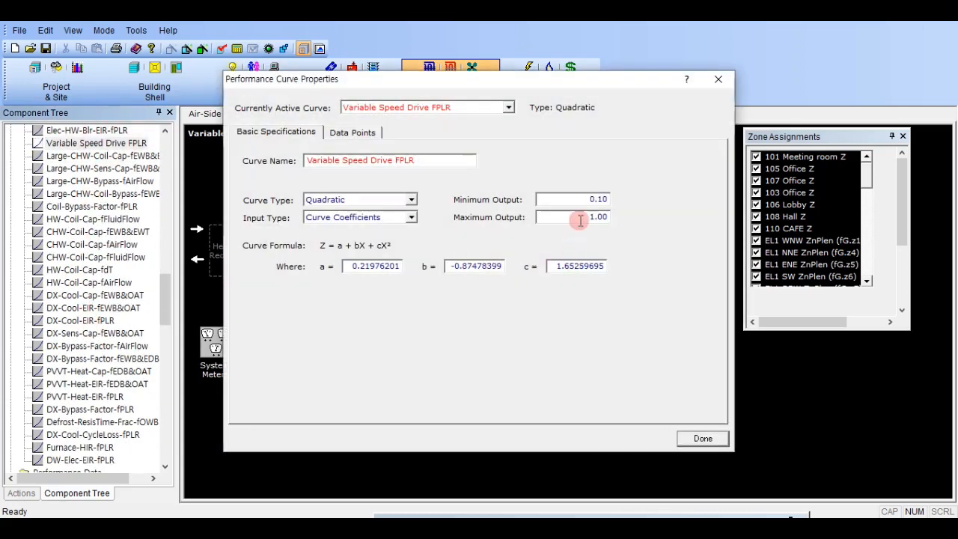
pyautogui.doubleClick(580, 219)
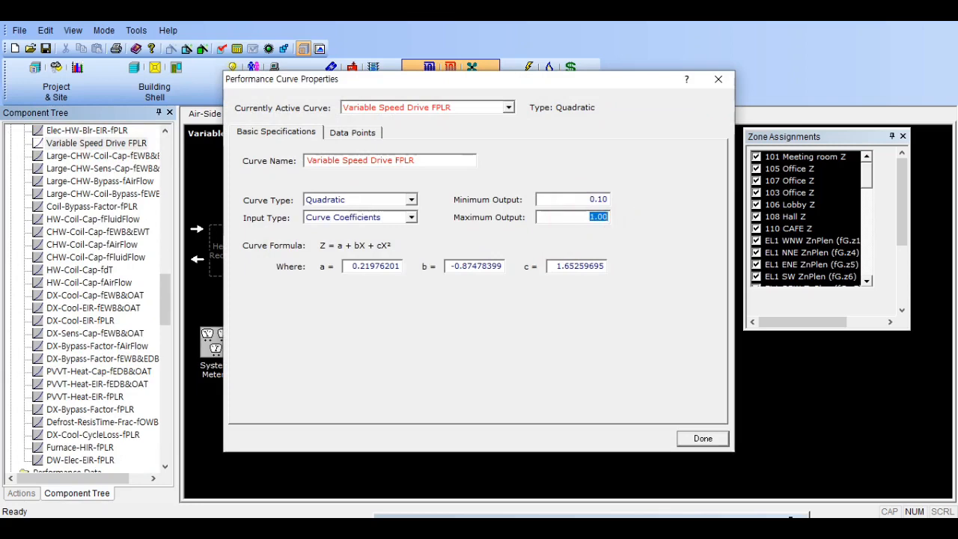
pyautogui.click(580, 199)
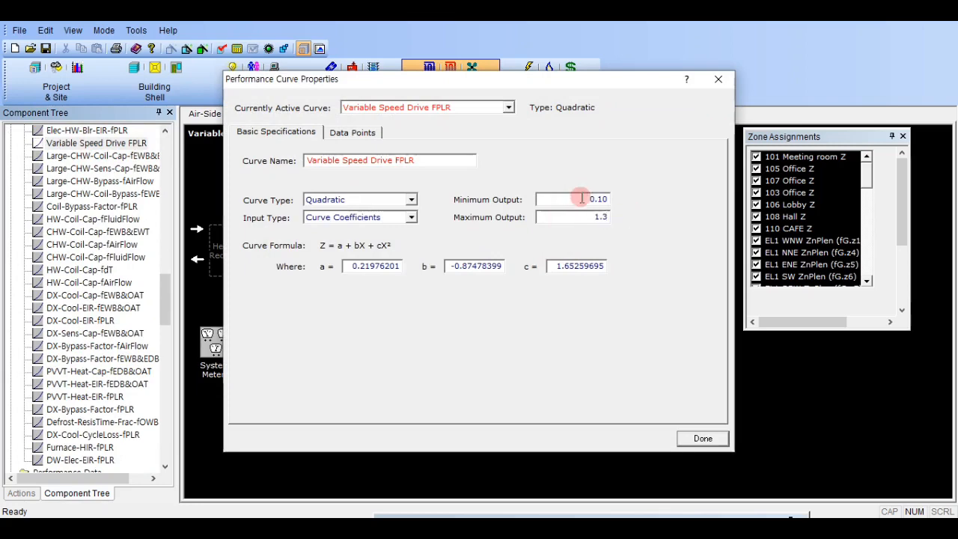
pyautogui.click(524, 331)
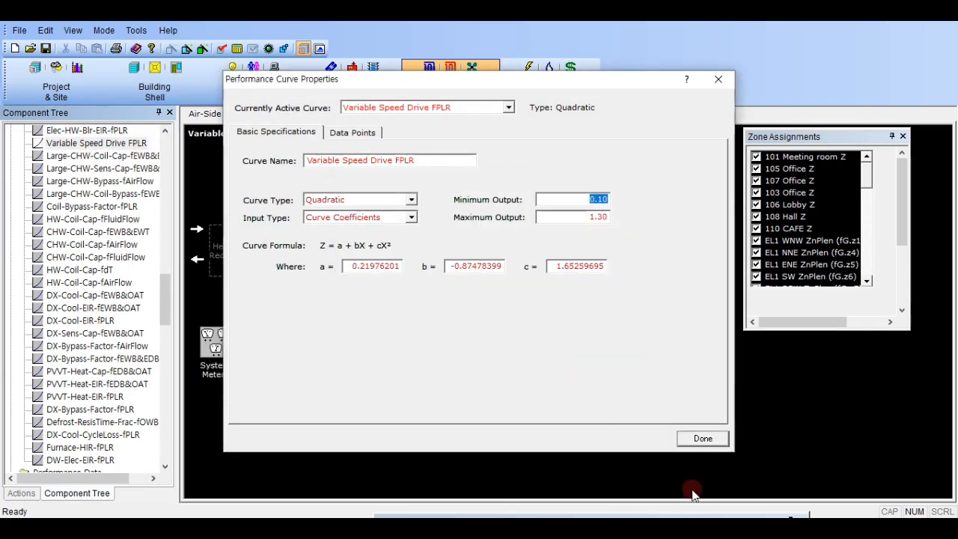
pyautogui.click(703, 438)
# Step: Rerun the simulation with the revised fan curve, saving the project under its current file name
pyautogui.click(237, 47)
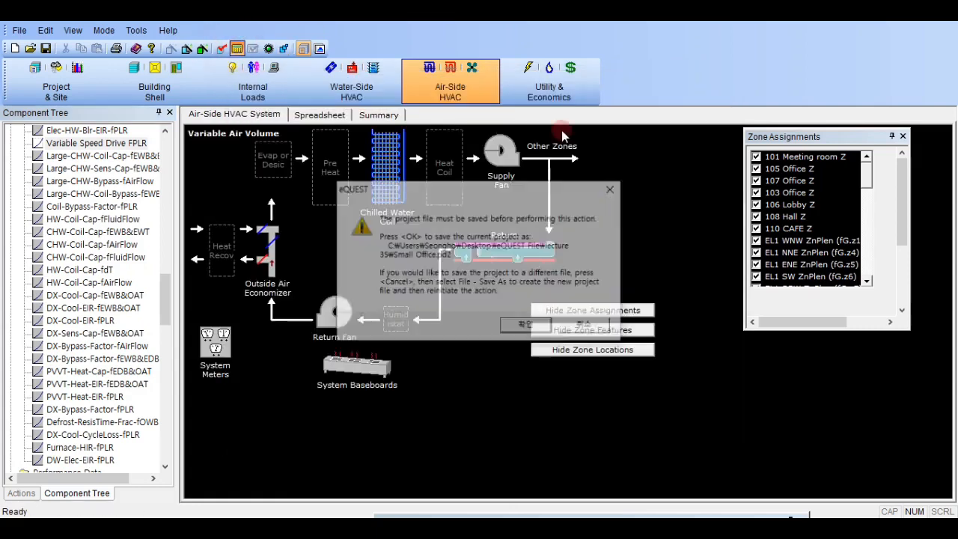
pyautogui.click(527, 326)
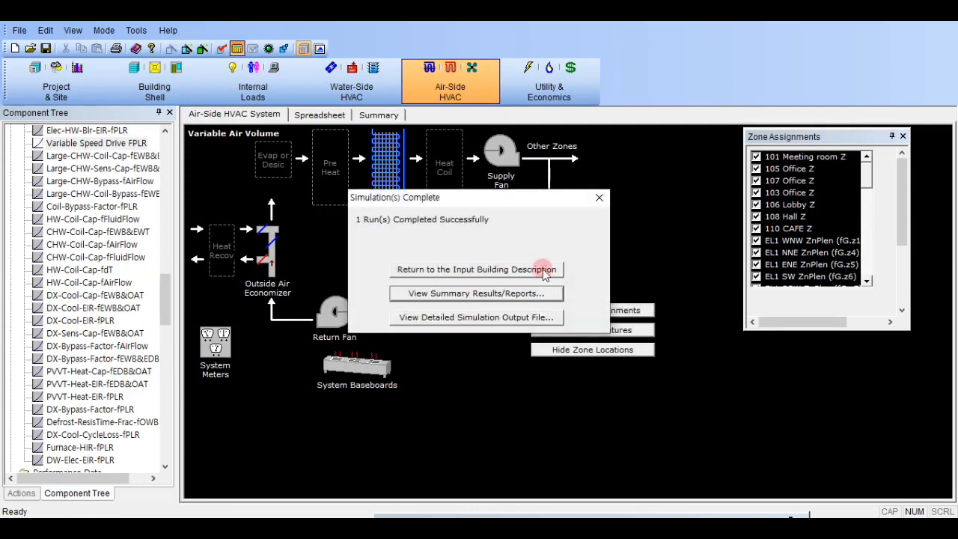
# Step: Open the Baseline Design run's detailed simulation output and examine the HVAC caution messages in the ATTN Simulation Messages For Review report
pyautogui.click(524, 316)
pyautogui.click(608, 312)
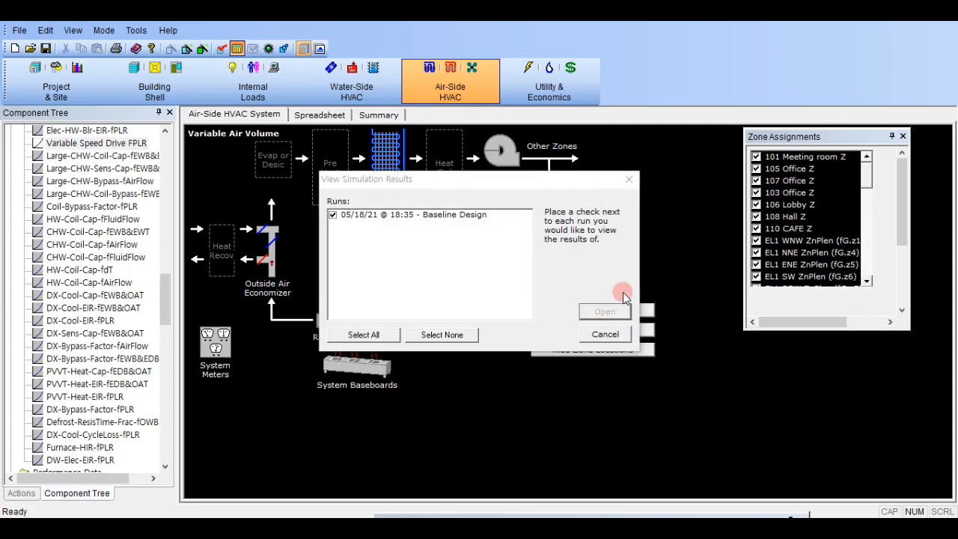
pyautogui.scroll(-3, 340, 181)
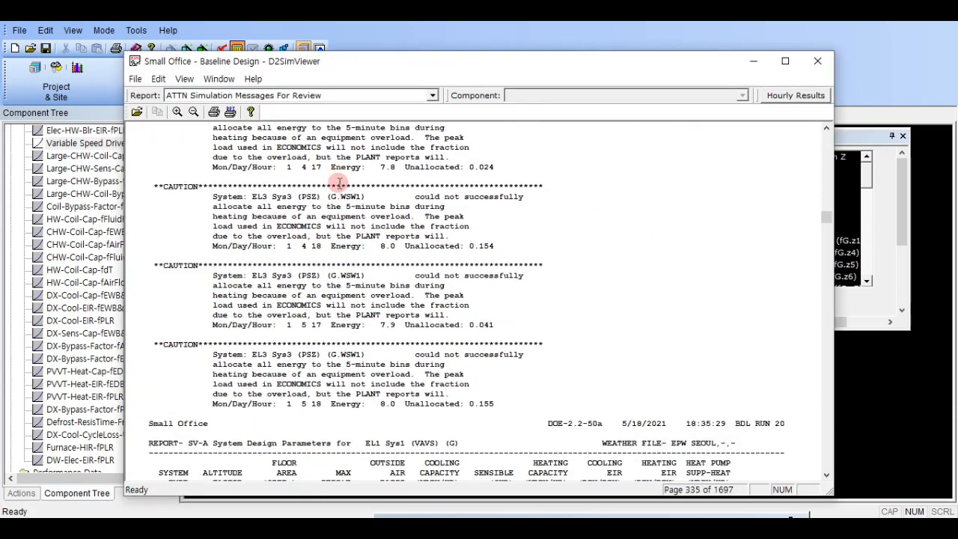
pyautogui.scroll(2, 341, 181)
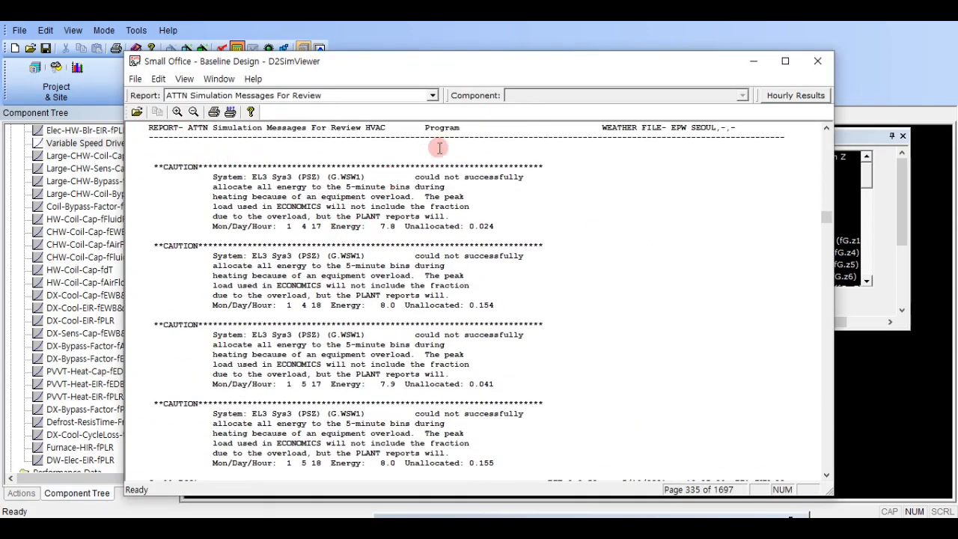
pyautogui.scroll(1, 439, 148)
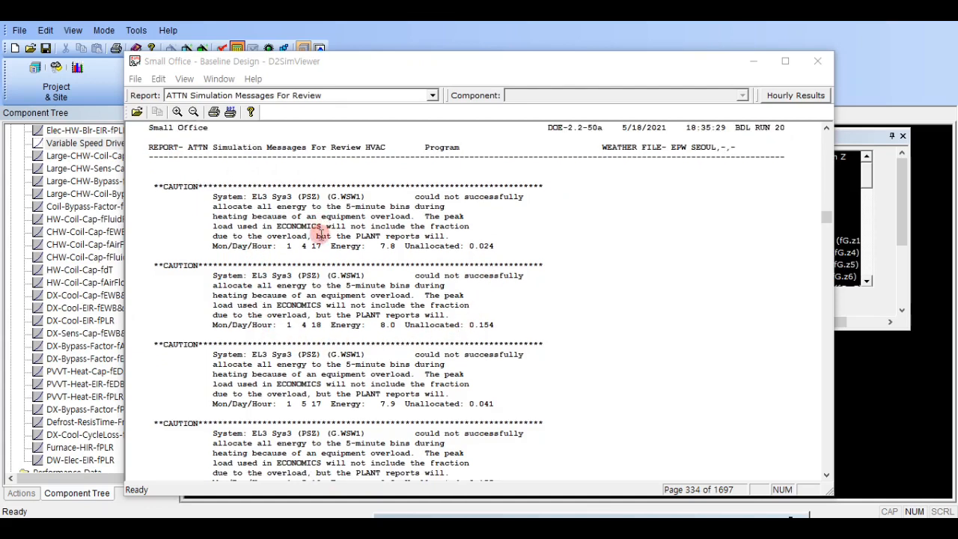
pyautogui.scroll(-1, 322, 214)
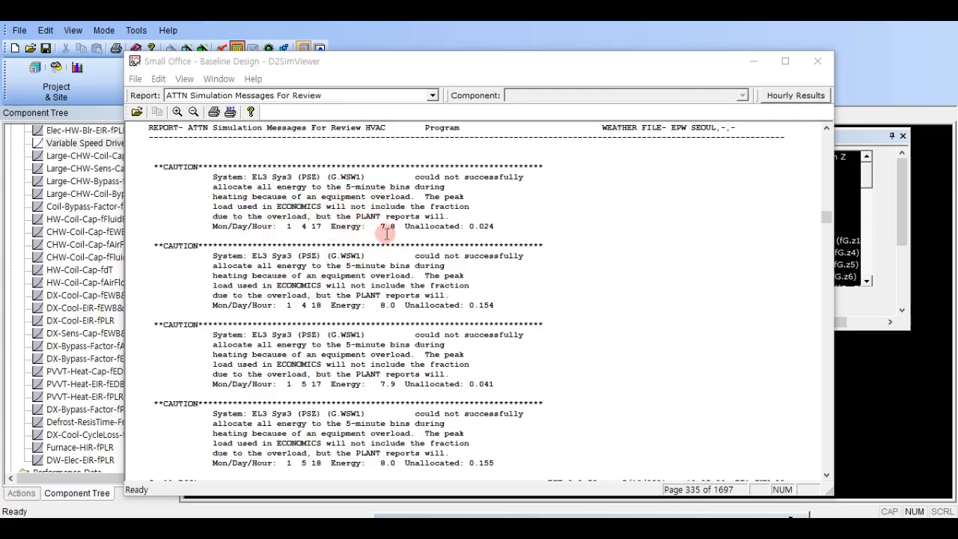
pyautogui.click(382, 100)
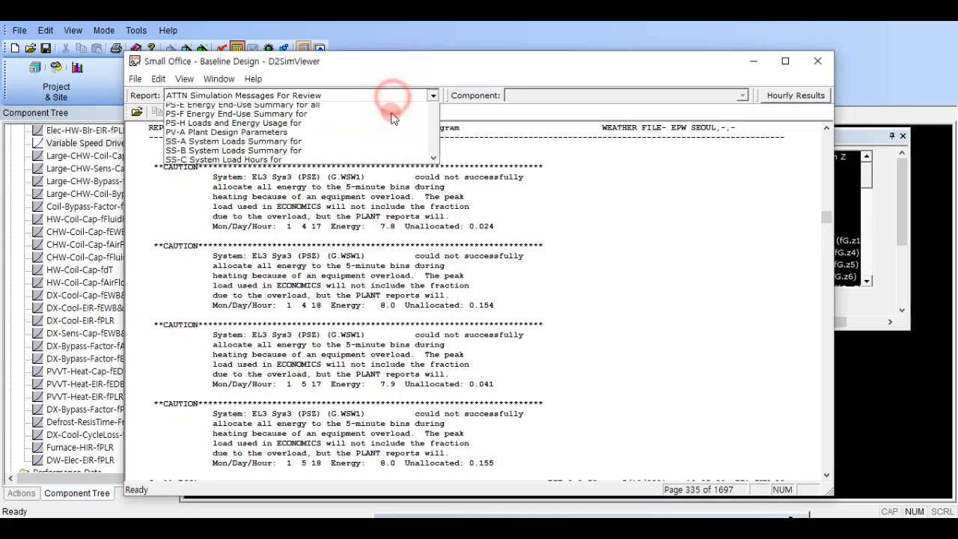
pyautogui.scroll(-5, 336, 287)
pyautogui.click(534, 215)
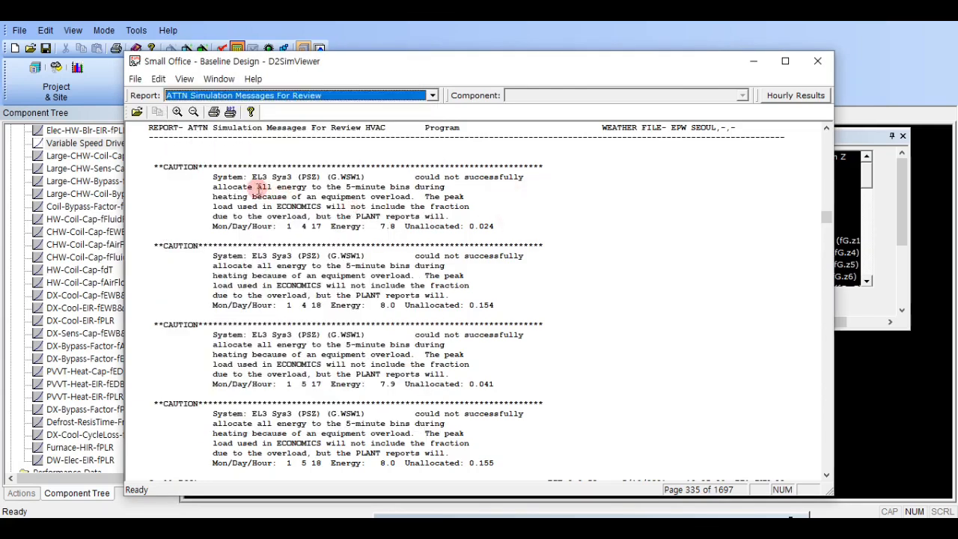
pyautogui.scroll(-4, 291, 177)
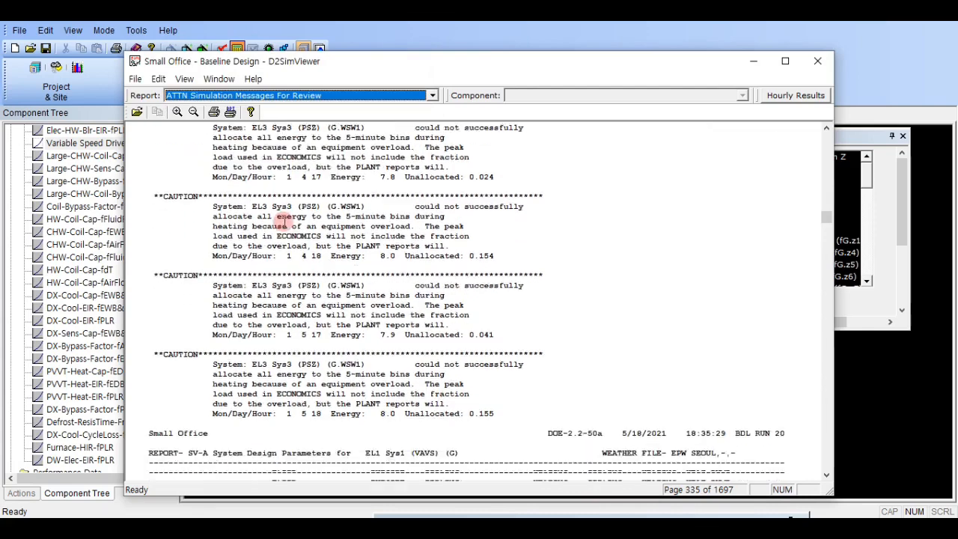
pyautogui.scroll(5, 284, 214)
pyautogui.scroll(1, 255, 255)
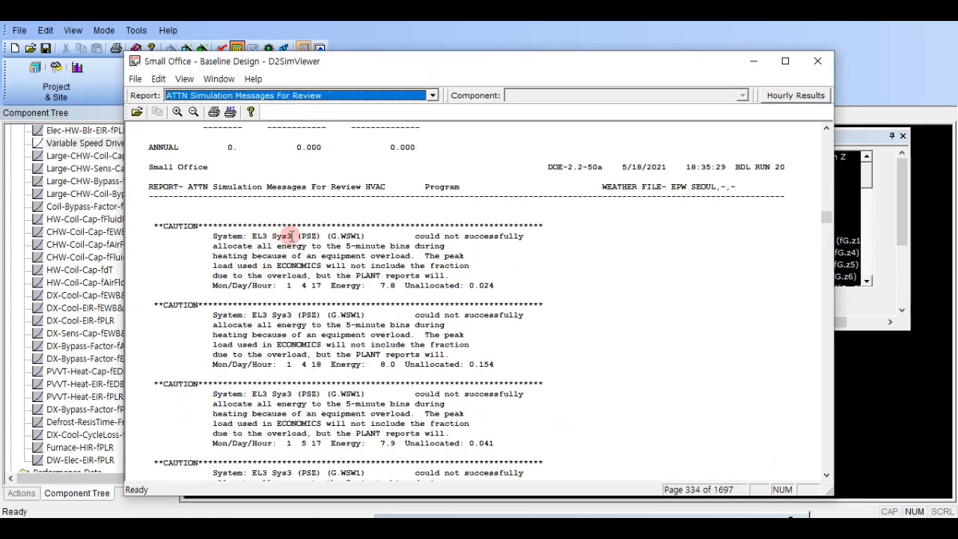
# Step: View the SV-A System Design Parameters report for EL3 Sys3 (PSZ) (G.WSW1) and check its heating capacity
pyautogui.click(333, 95)
pyautogui.scroll(-6, 228, 333)
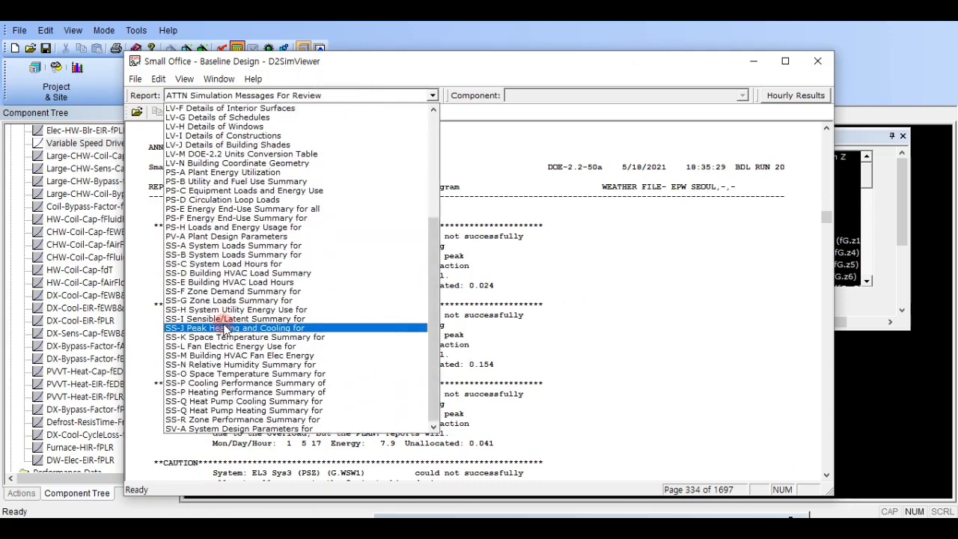
pyautogui.click(246, 427)
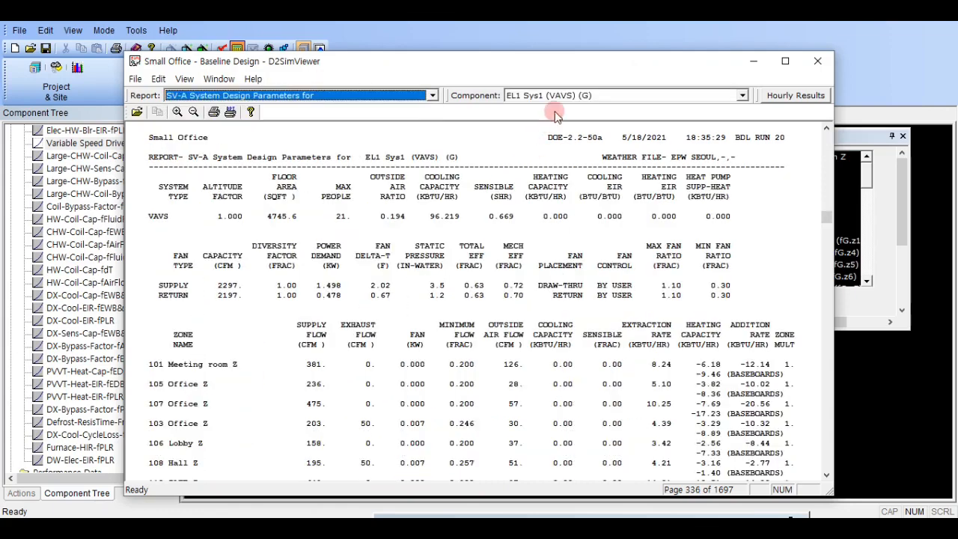
pyautogui.click(564, 95)
pyautogui.click(548, 141)
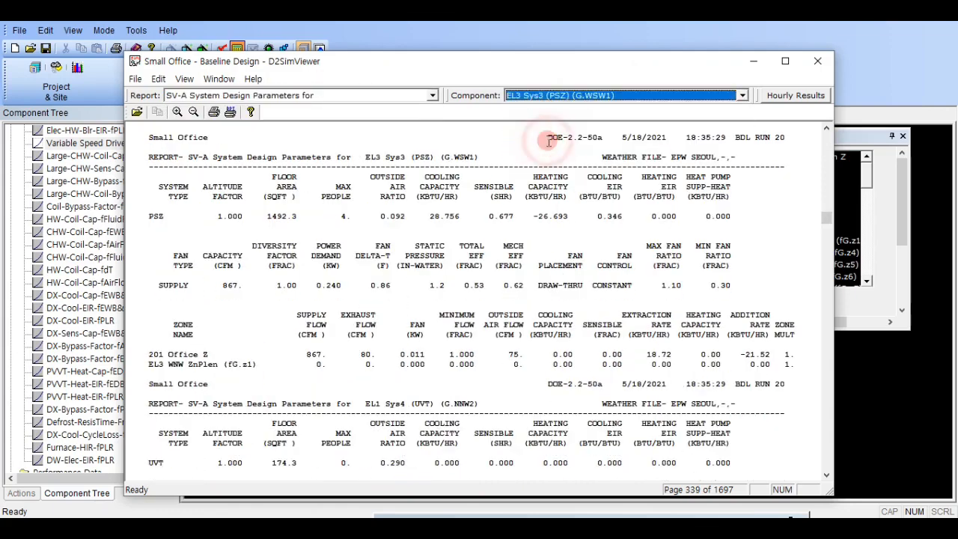
pyautogui.click(557, 217)
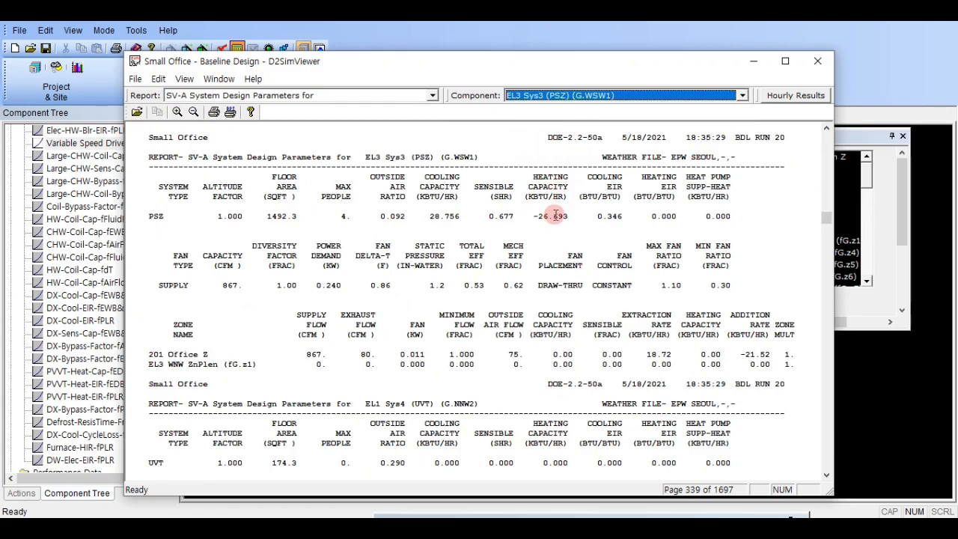
# Step: Check the zone heating and baseboard loads of EL3 Sys3 (PSZ) (G.WSW1) in the SS-B System Loads Summary report
pyautogui.click(359, 89)
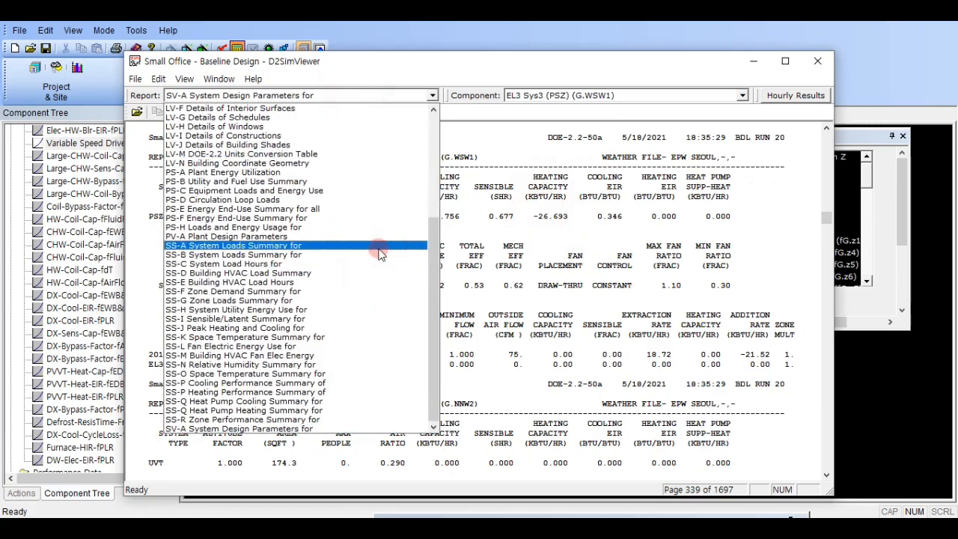
pyautogui.click(372, 255)
pyautogui.click(506, 99)
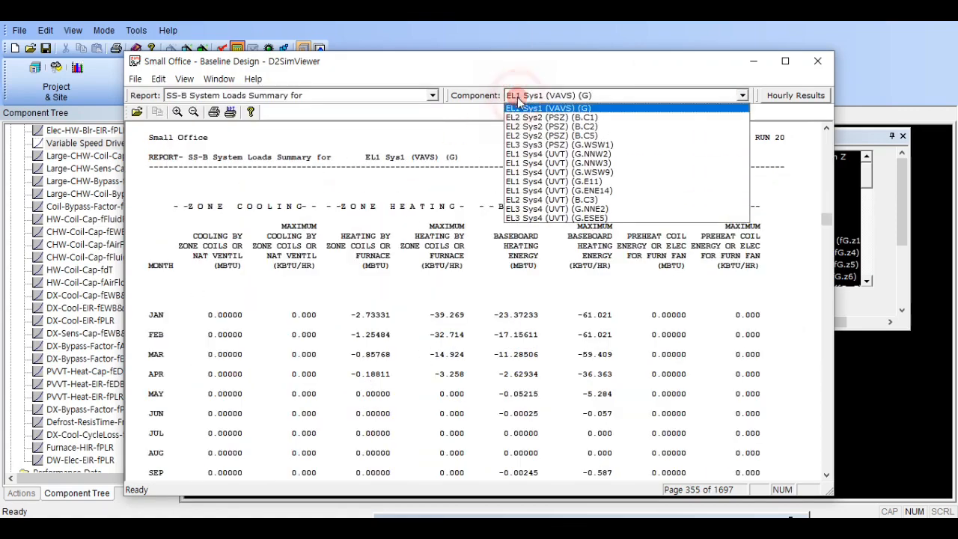
pyautogui.click(514, 145)
pyautogui.scroll(-3, 497, 224)
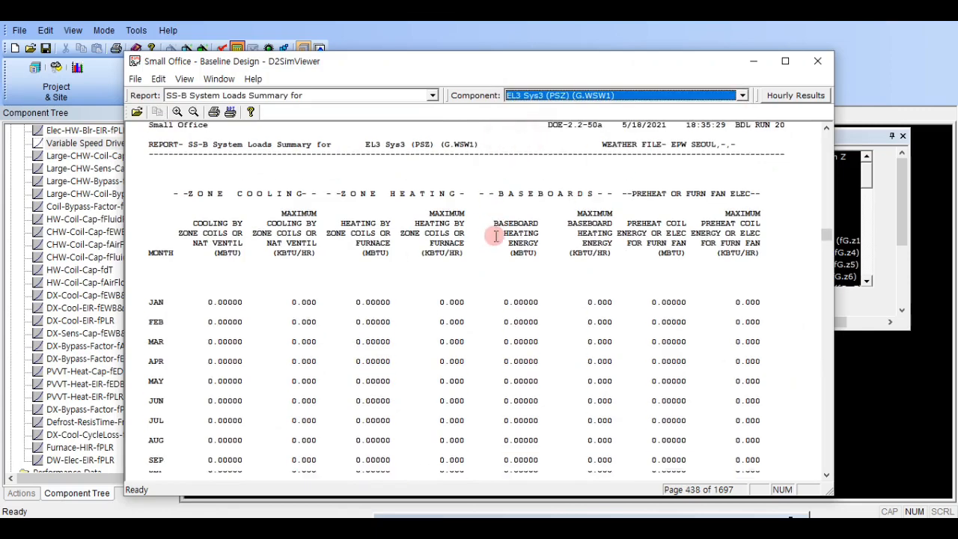
pyautogui.click(537, 101)
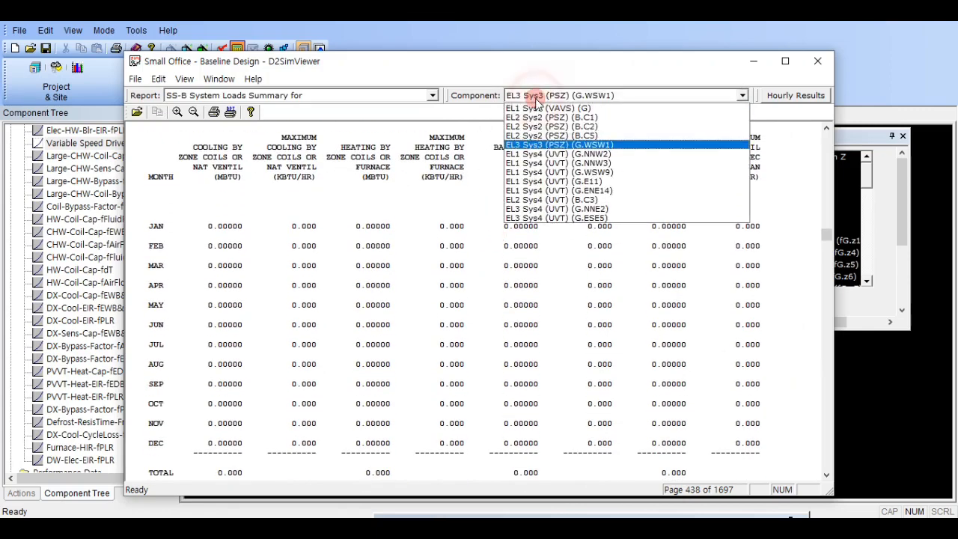
pyautogui.click(540, 146)
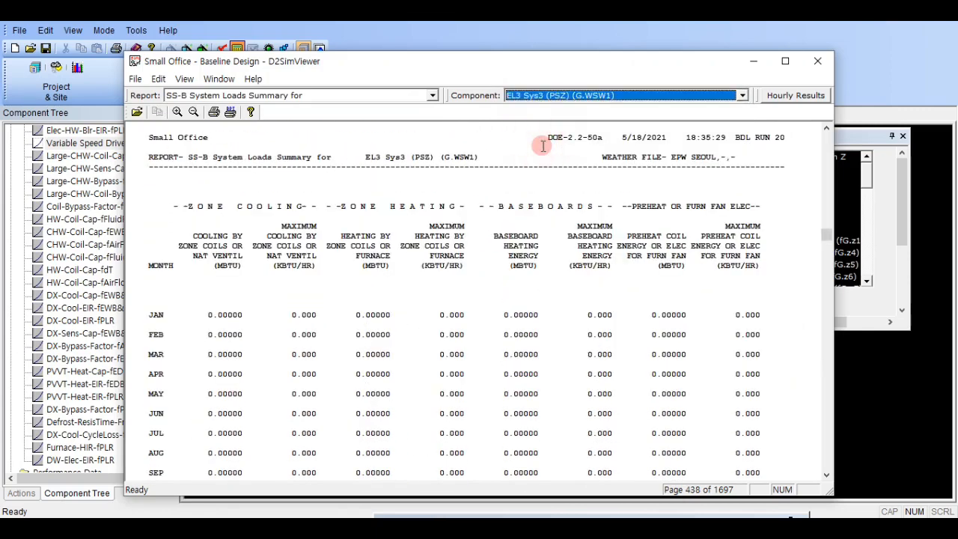
# Step: Examine the maximum heating loads of EL3 Sys3 (PSZ) (G.WSW1) in the SS-A System Loads Summary report, and close the simulation results
pyautogui.click(385, 97)
pyautogui.click(338, 246)
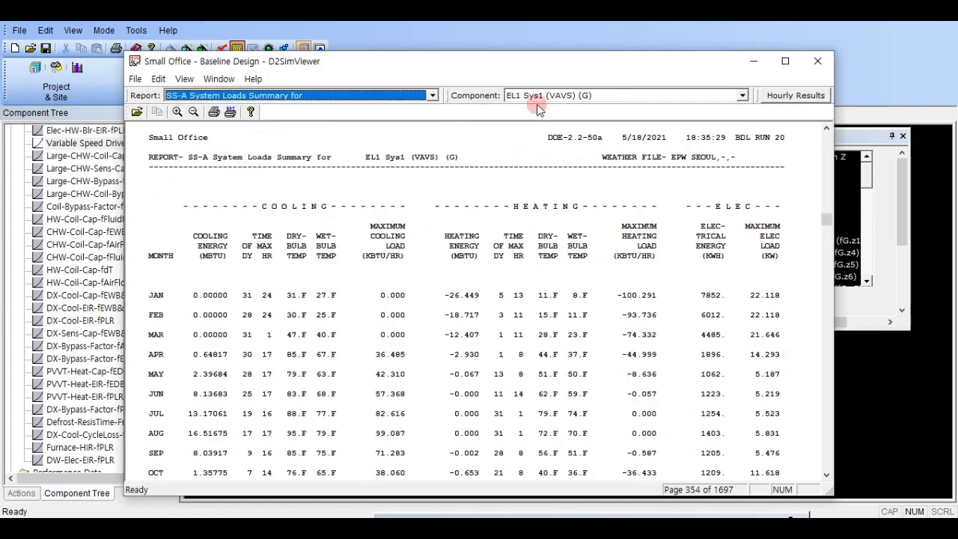
pyautogui.click(534, 101)
pyautogui.click(551, 146)
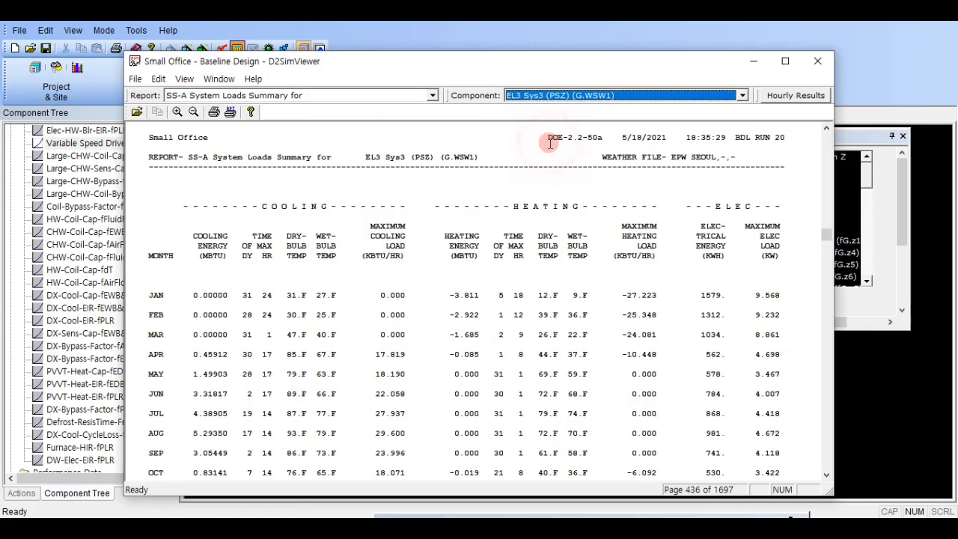
pyautogui.scroll(-2, 540, 228)
pyautogui.scroll(-1, 540, 230)
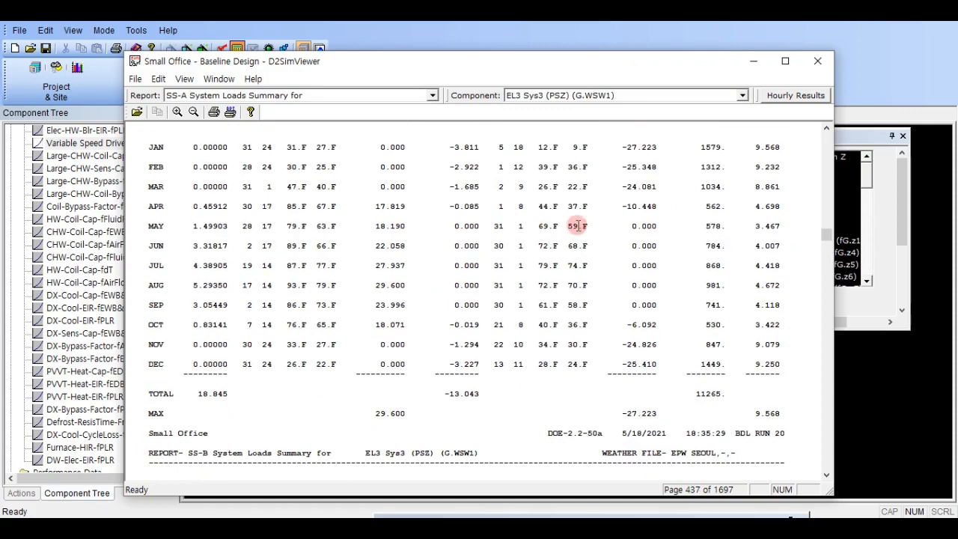
pyautogui.scroll(1, 650, 412)
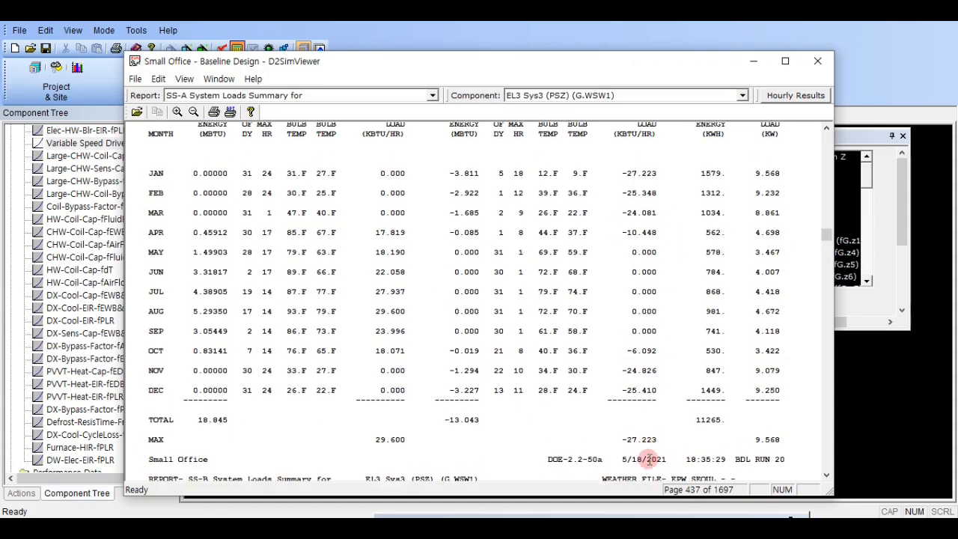
pyautogui.scroll(2, 650, 423)
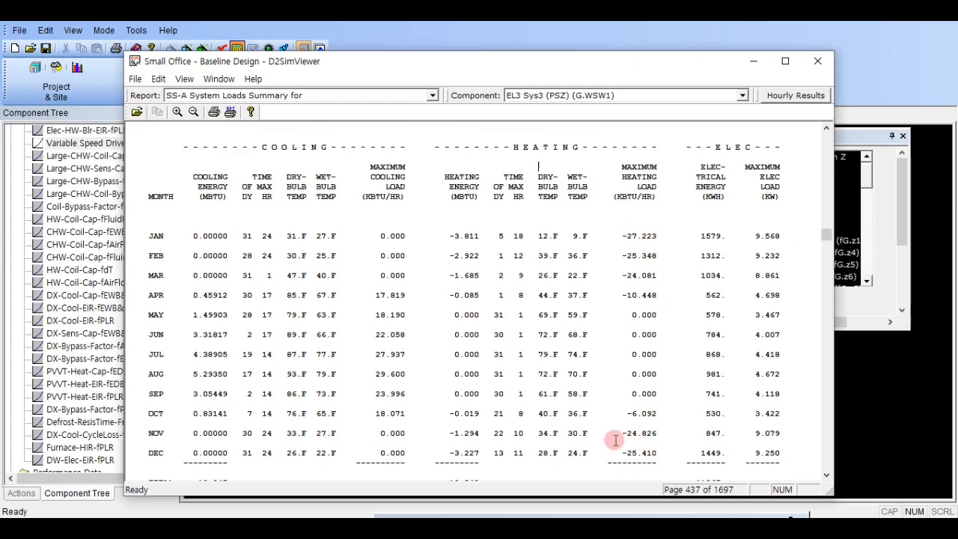
pyautogui.scroll(-1, 626, 281)
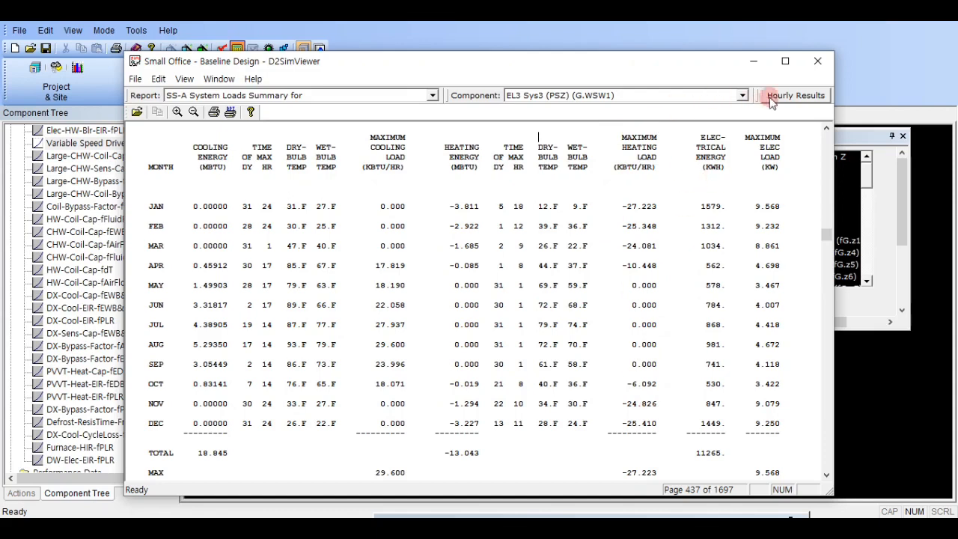
pyautogui.click(817, 60)
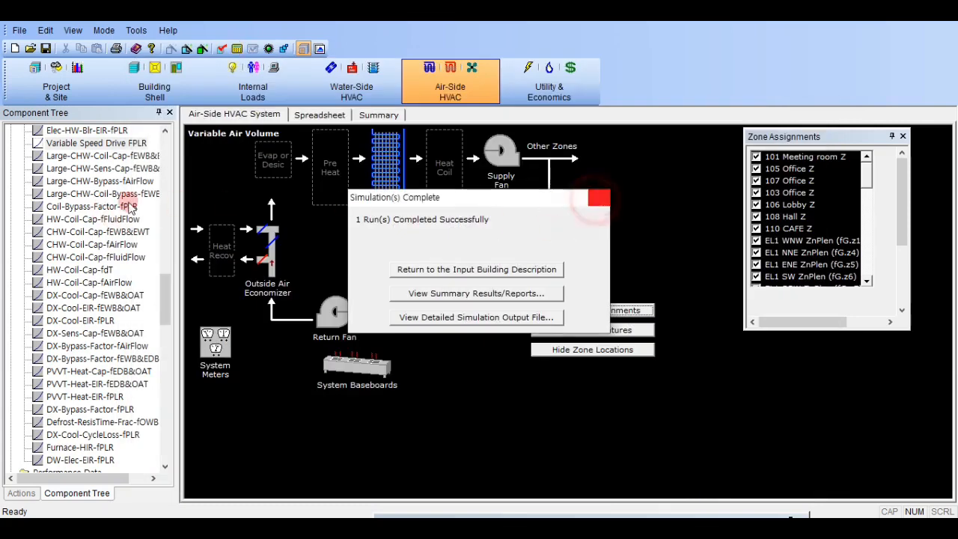
pyautogui.click(598, 196)
# Step: Locate the EL3 Sys3 (PSZ) (G.WSW1) system among the air-side HVAC components and open its system parameters
pyautogui.scroll(10, 124, 202)
pyautogui.scroll(-1, 128, 207)
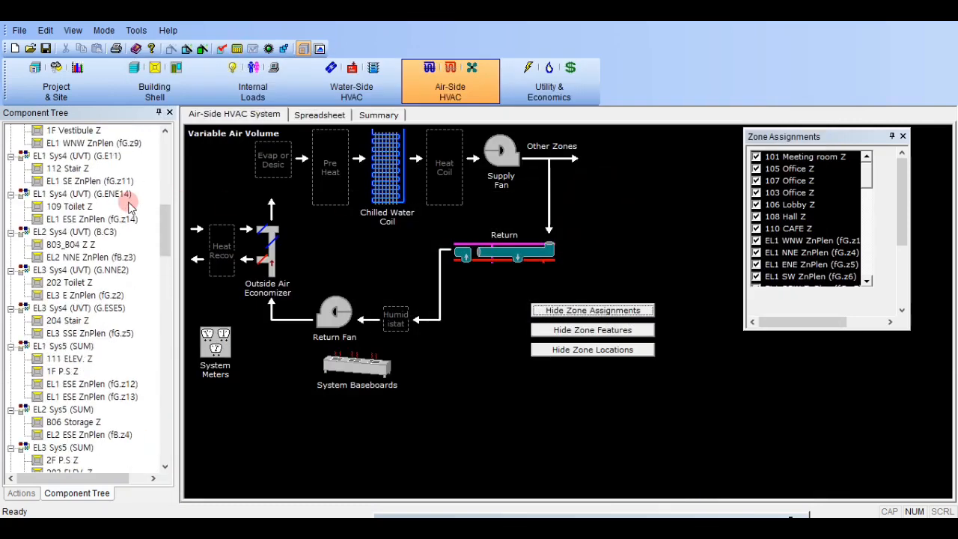
pyautogui.scroll(-1, 112, 277)
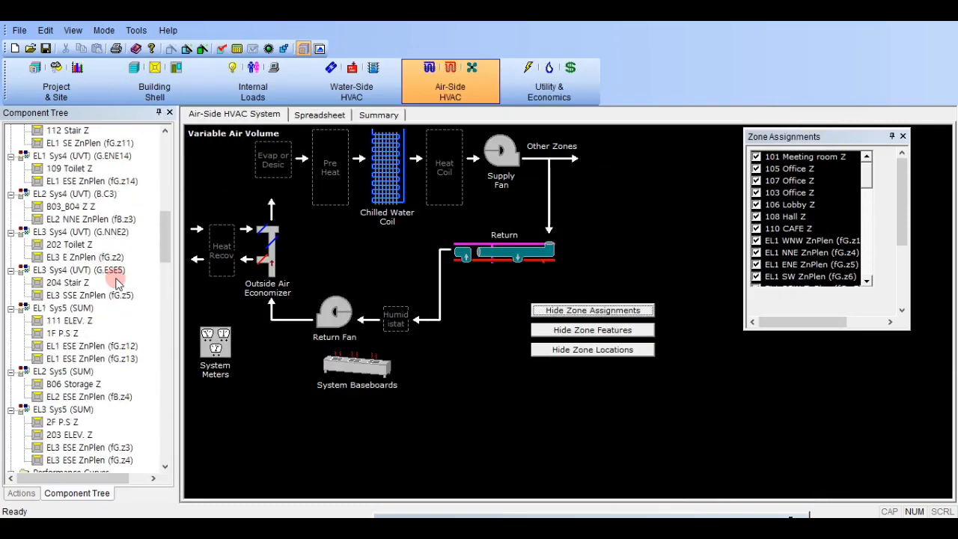
pyautogui.scroll(-2, 116, 280)
pyautogui.scroll(10, 116, 281)
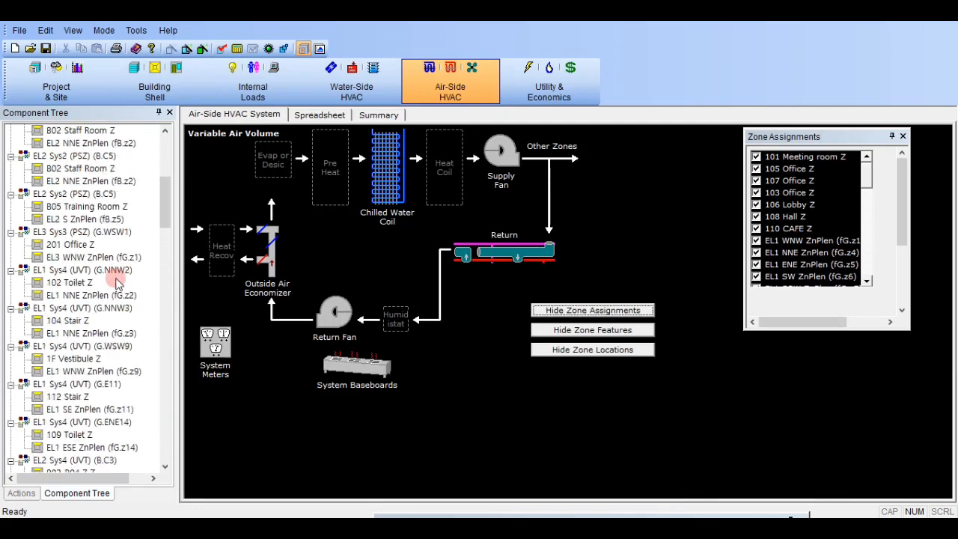
pyautogui.scroll(5, 116, 281)
pyautogui.scroll(-2, 116, 281)
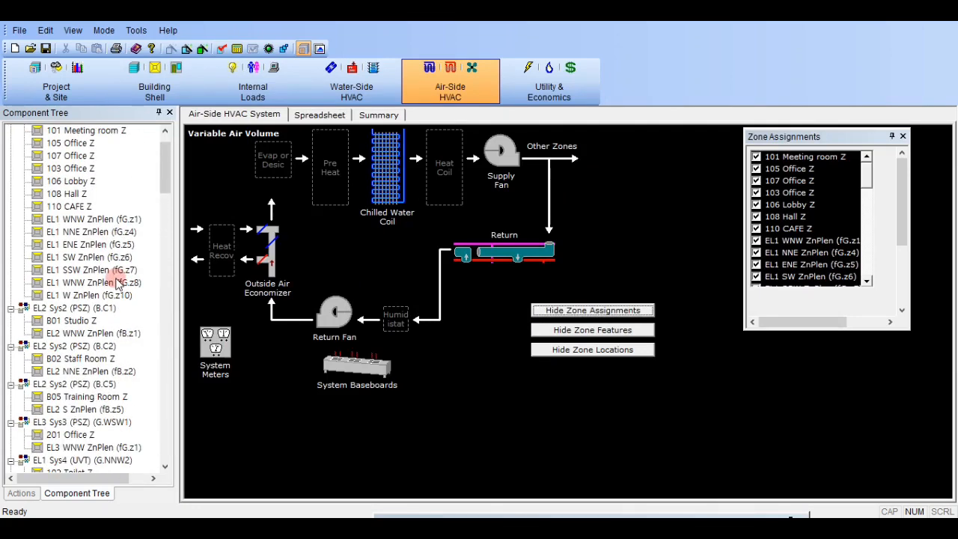
pyautogui.scroll(-1, 116, 280)
pyautogui.click(105, 345)
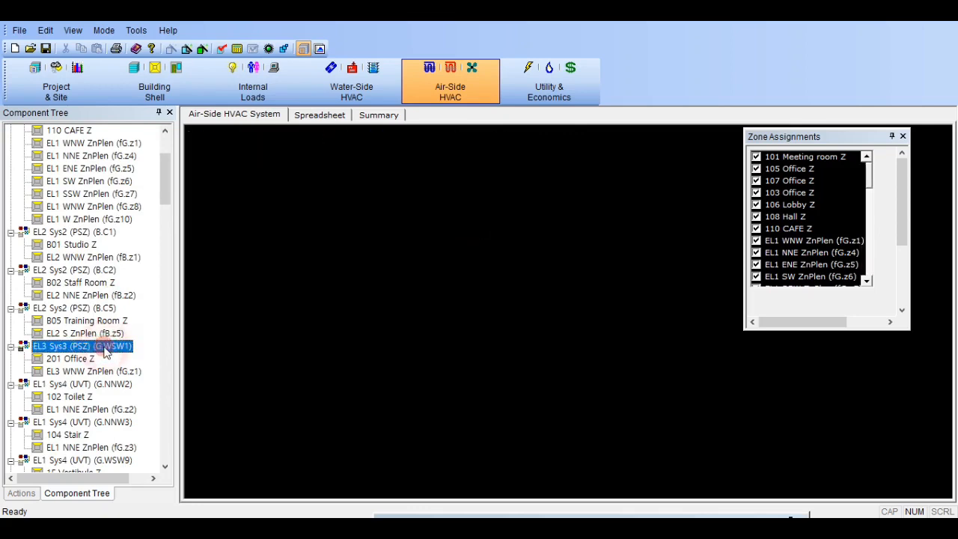
pyautogui.doubleClick(43, 350)
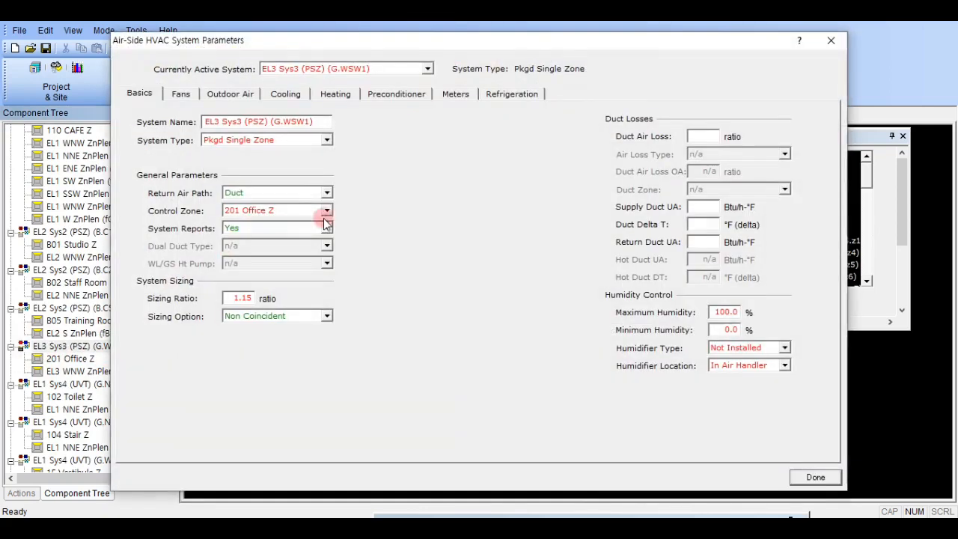
pyautogui.click(734, 136)
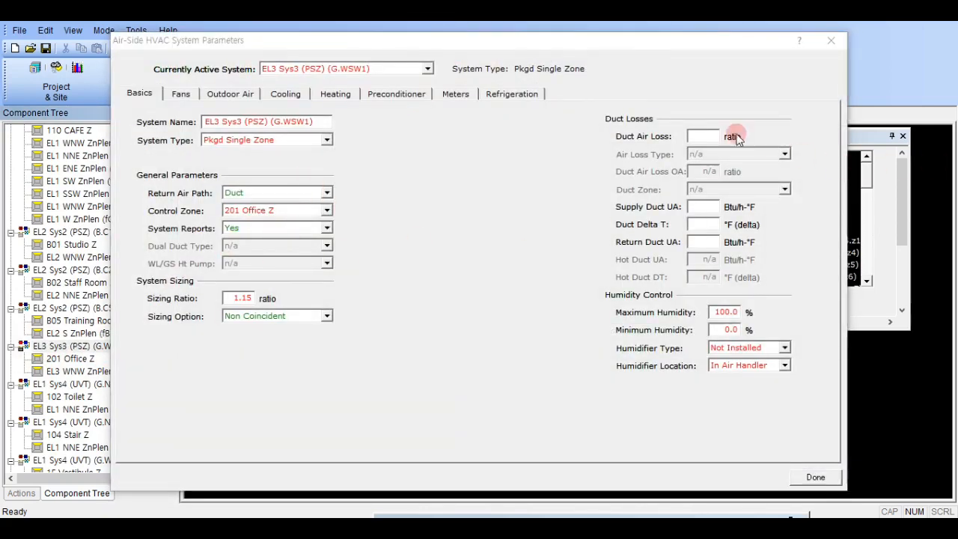
# Step: Set the Heat Sizing Ratio of EL3 Sys3 (PSZ) (G.WSW1) to 1.25 and accept the system parameters
pyautogui.click(346, 92)
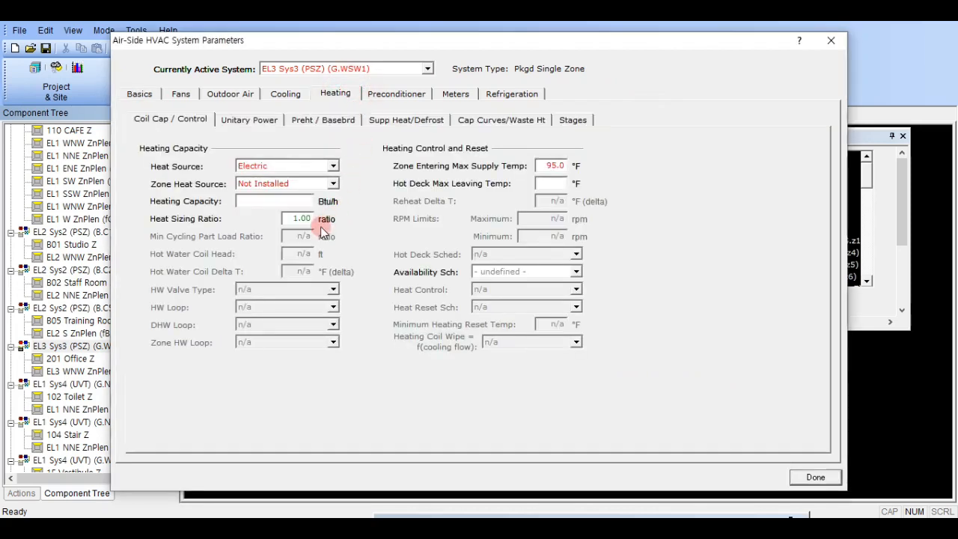
pyautogui.click(285, 222)
pyautogui.moveTo(284, 222); pyautogui.dragTo(338, 220)
pyautogui.write('1.25')
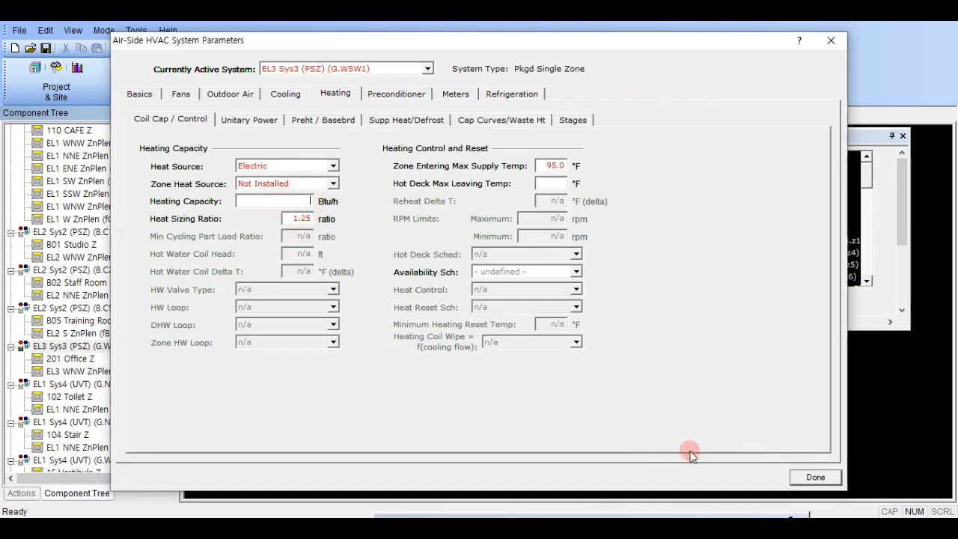
pyautogui.click(814, 473)
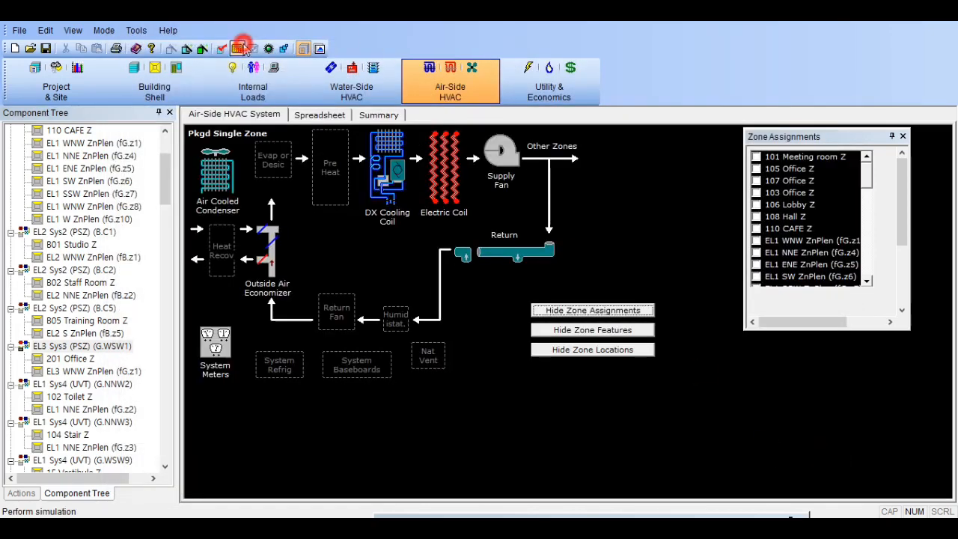
# Step: Run the Baseline Design simulation and open its detailed simulation output file
pyautogui.click(236, 48)
pyautogui.click(533, 325)
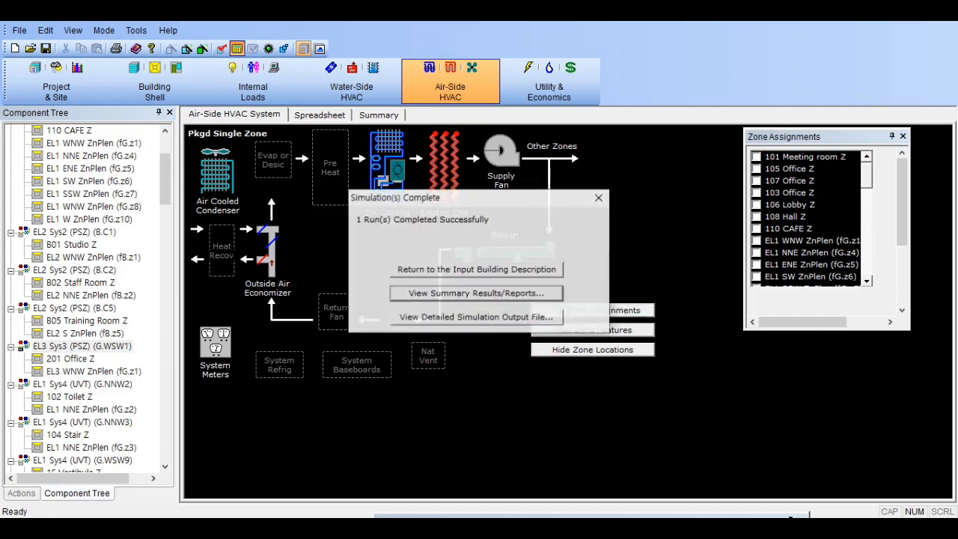
pyautogui.click(512, 317)
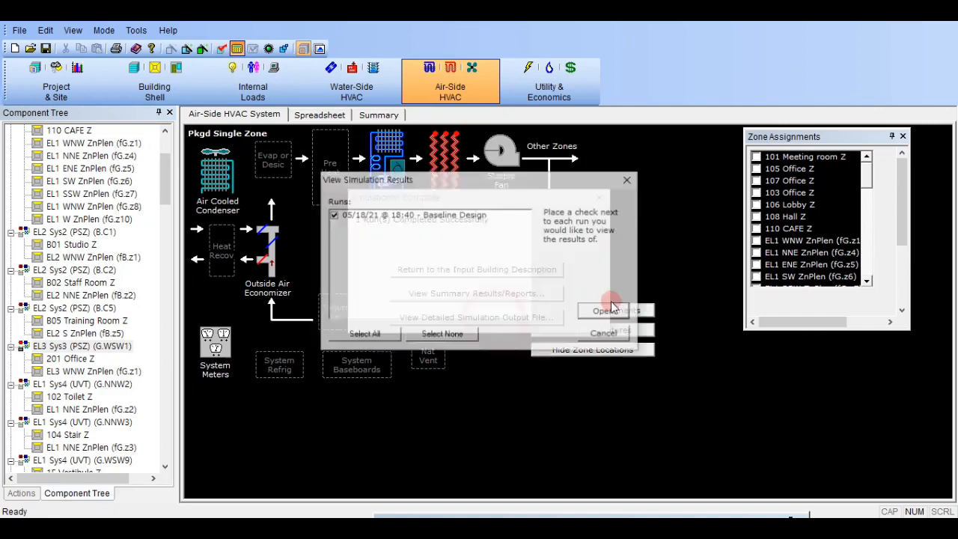
pyautogui.click(616, 312)
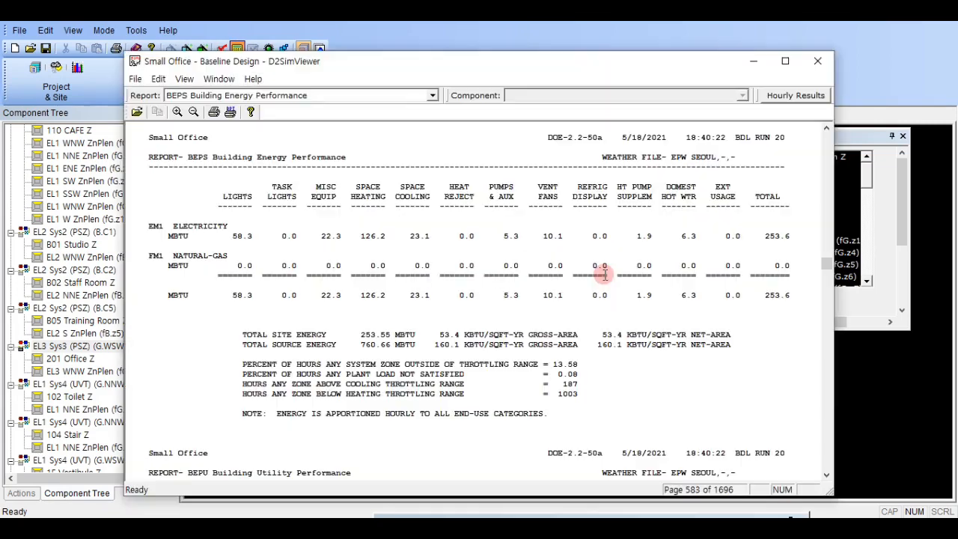
# Step: Check the energy use and the hours outside the throttling range in the BEPS Building Energy Performance report, and close the simulation results
pyautogui.click(297, 96)
pyautogui.click(605, 191)
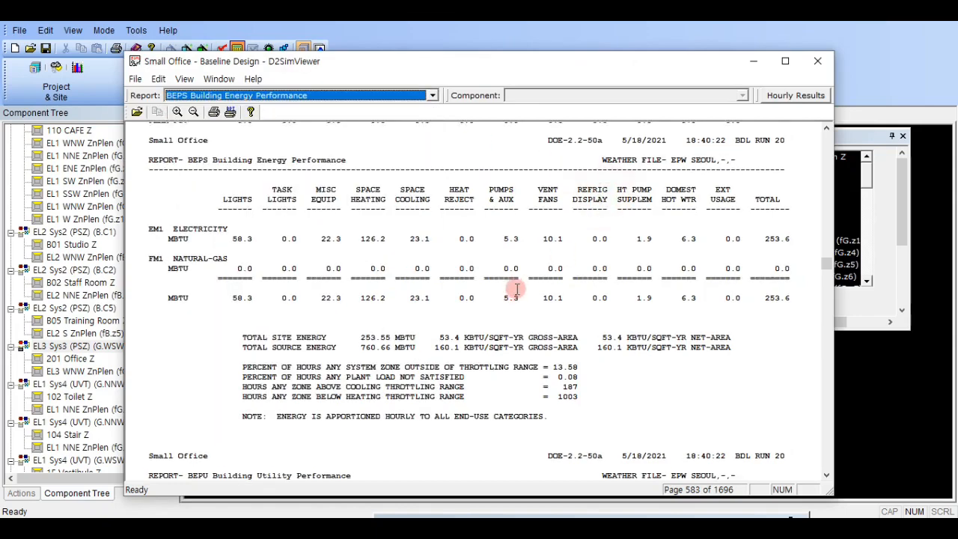
pyautogui.scroll(4, 448, 299)
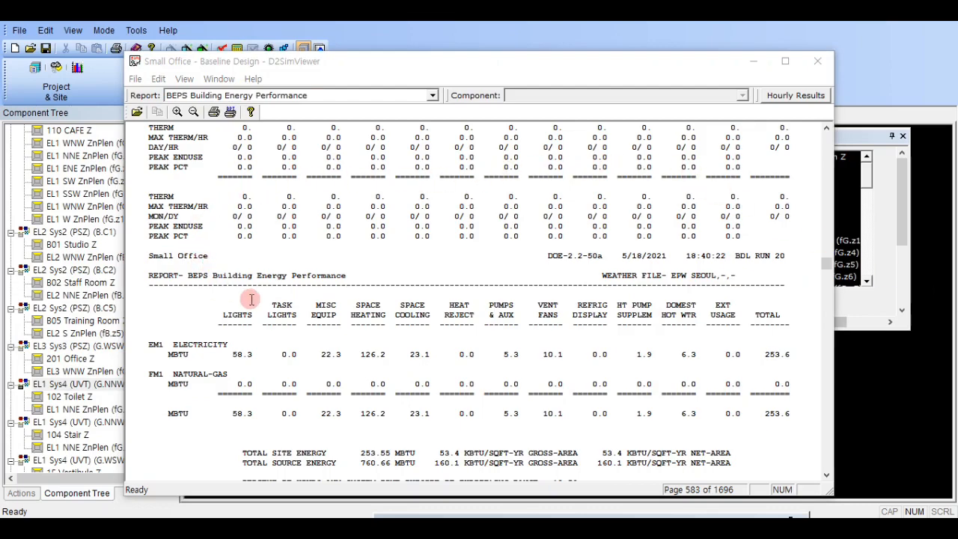
pyautogui.scroll(-4, 507, 292)
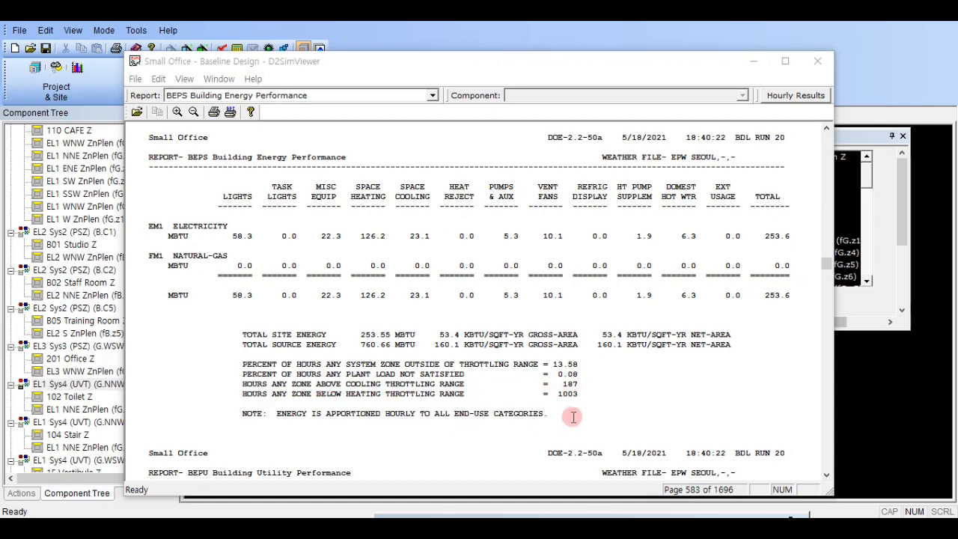
pyautogui.click(557, 395)
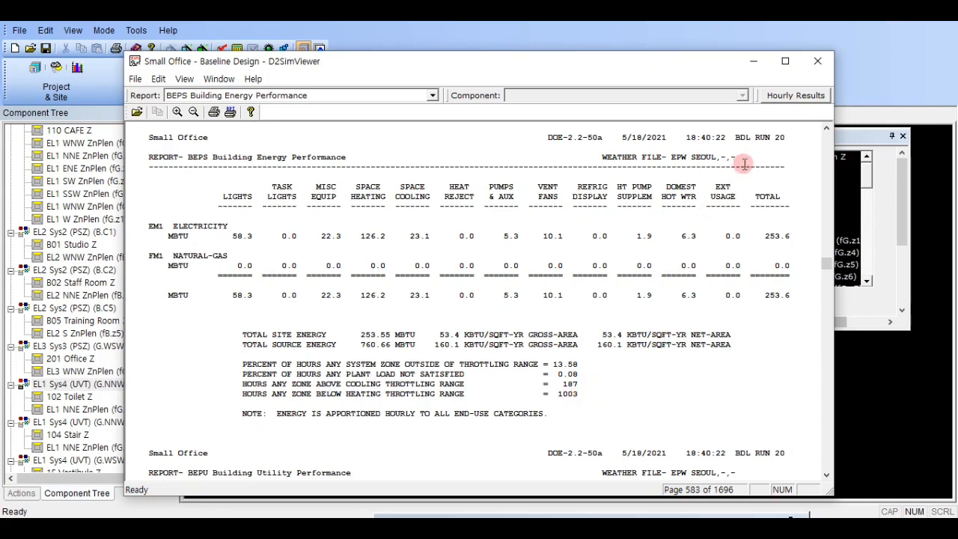
pyautogui.click(821, 70)
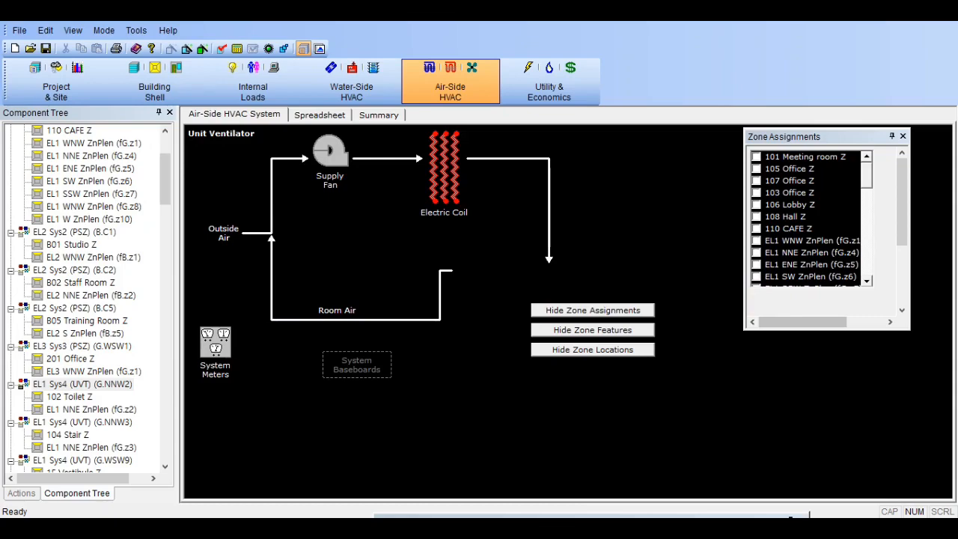
# Step: Open Small Office.BDL from the lecture 35 folder in Notepad++
pyautogui.scroll(-5, 86, 300)
pyautogui.moveTo(957, 72); pyautogui.dragTo(323, 57)
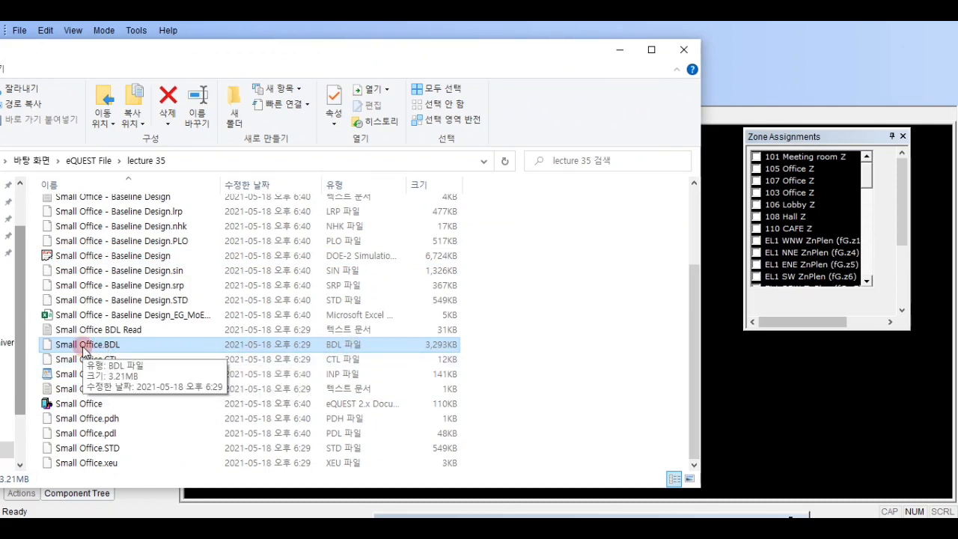
pyautogui.doubleClick(121, 346)
pyautogui.rightClick(121, 347)
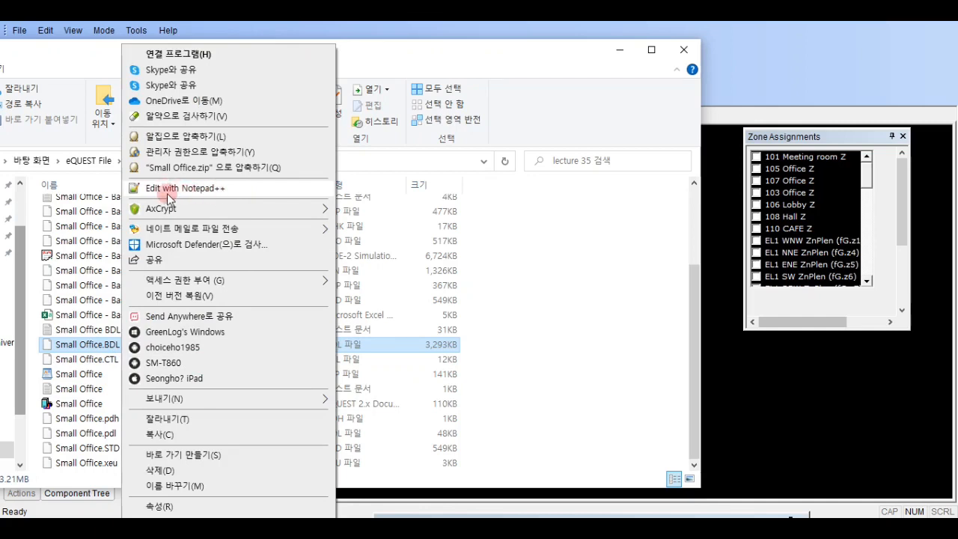
pyautogui.click(66, 339)
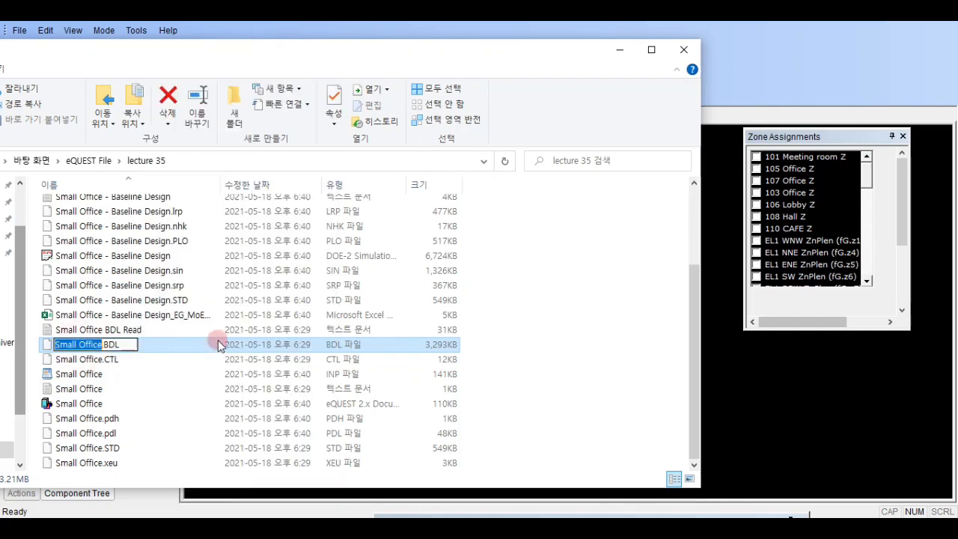
pyautogui.click(209, 345)
pyautogui.rightClick(93, 344)
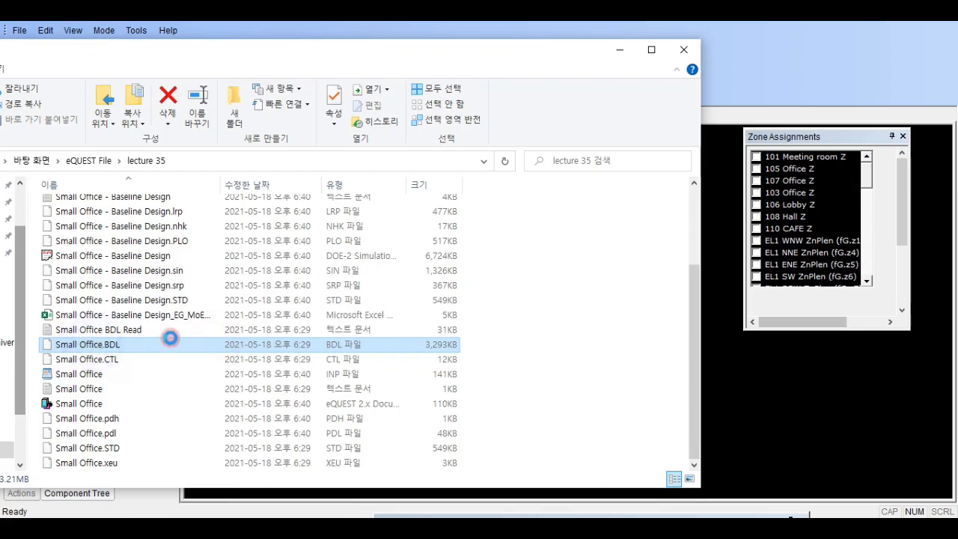
pyautogui.click(228, 187)
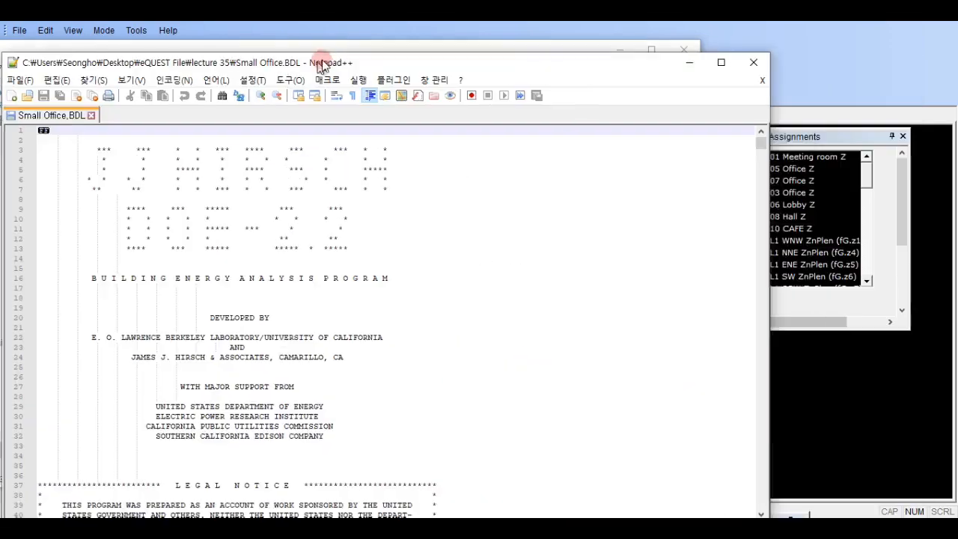
pyautogui.moveTo(321, 60); pyautogui.dragTo(414, 34)
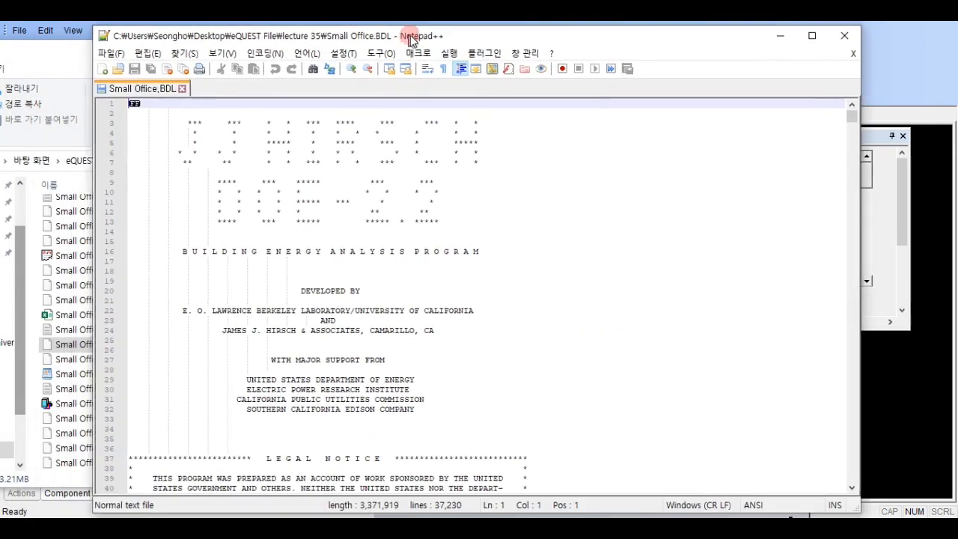
# Step: Search the Small Office.BDL file for "warning" and move the search dialog clear of the match
pyautogui.click(439, 269)
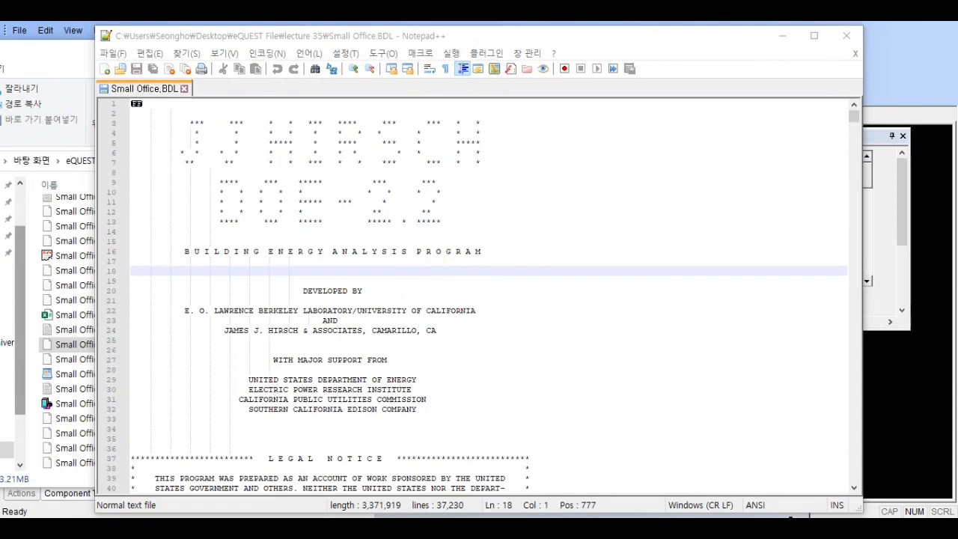
pyautogui.hotkey('ctrl', 'f')
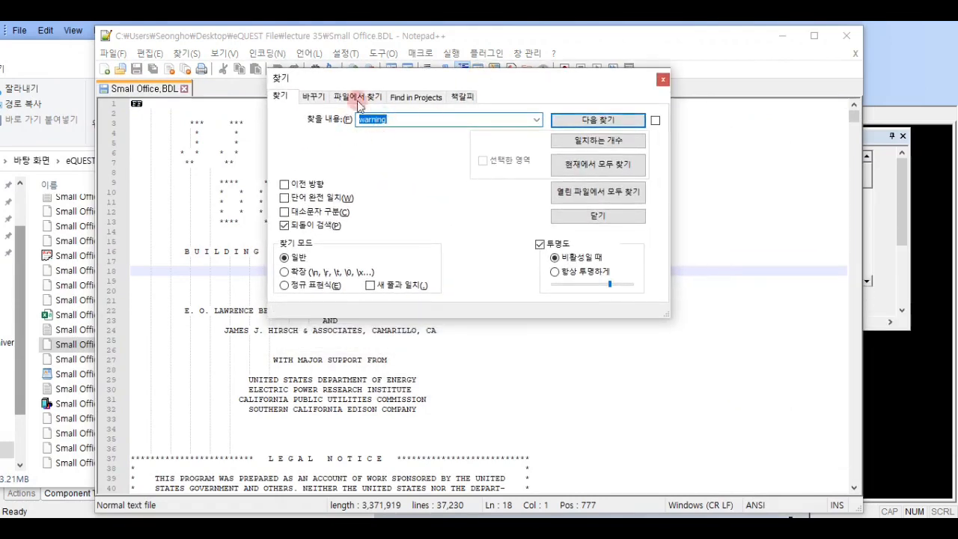
pyautogui.click(615, 122)
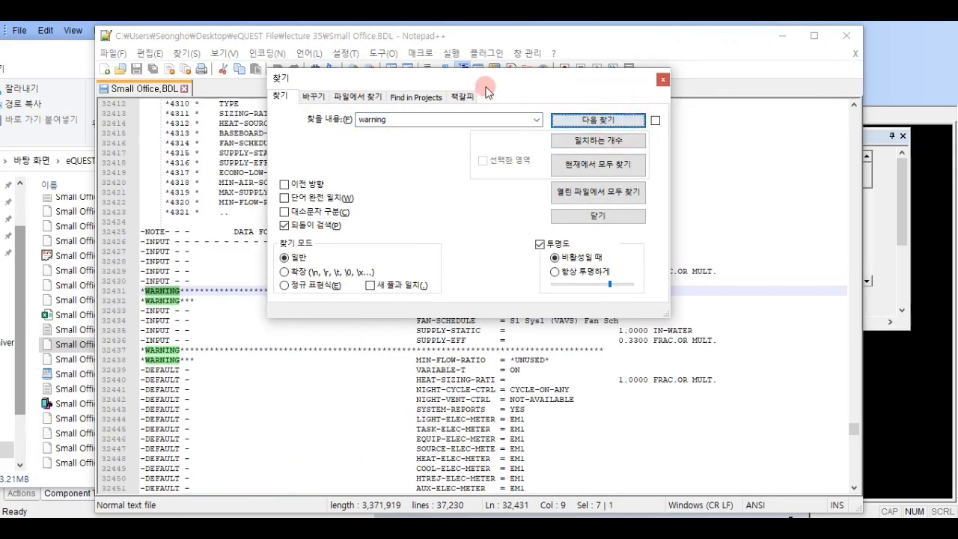
pyautogui.moveTo(495, 87); pyautogui.dragTo(752, 50)
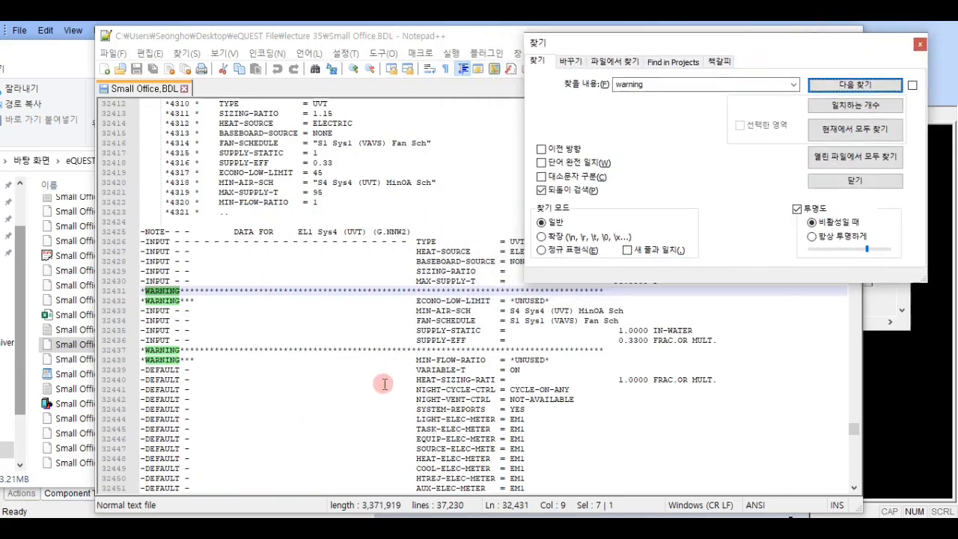
# Step: Examine the ECONO-LOW-LIMIT and MIN-FLOW-RATIO warnings of EL1 Sys4 (UVT) (G.NNW2) in the BDL file
pyautogui.click(355, 309)
pyautogui.scroll(1, 357, 318)
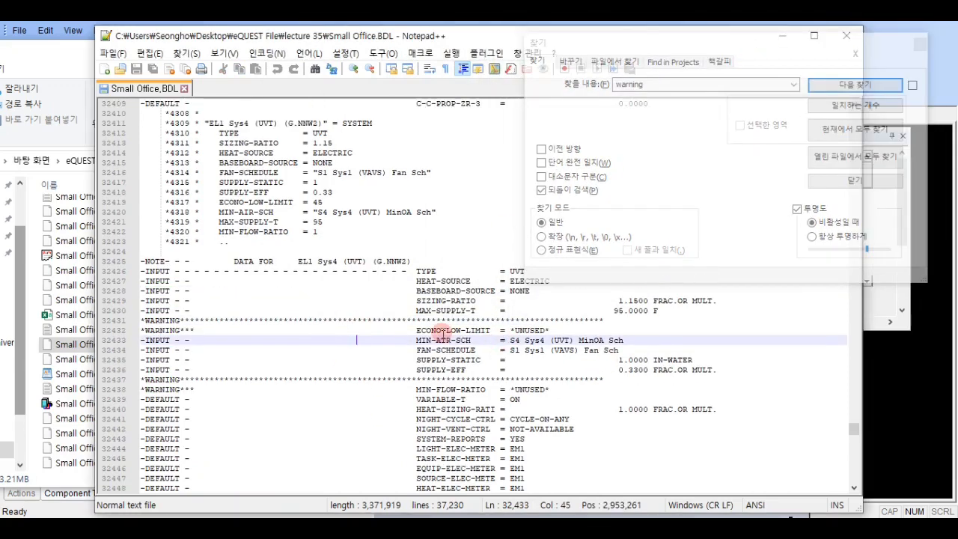
pyautogui.click(428, 330)
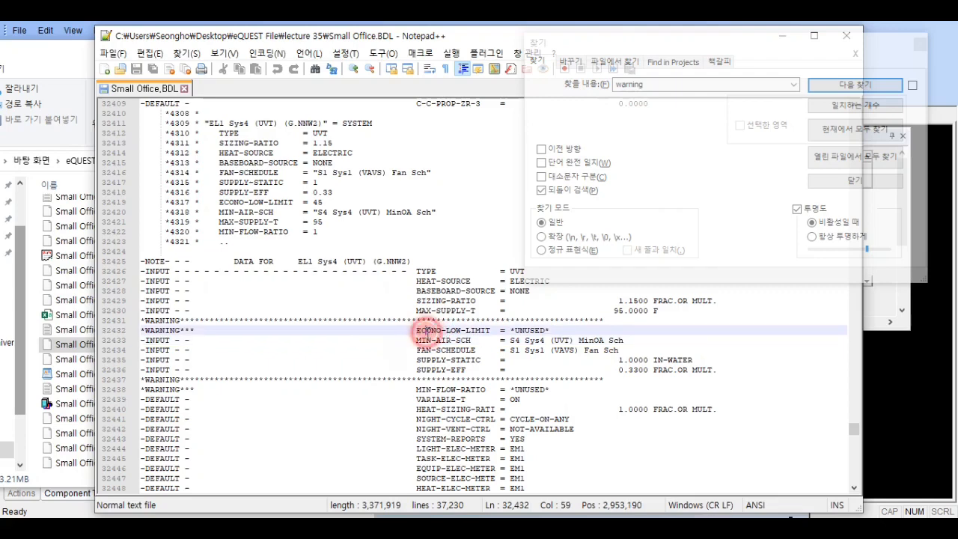
pyautogui.click(436, 389)
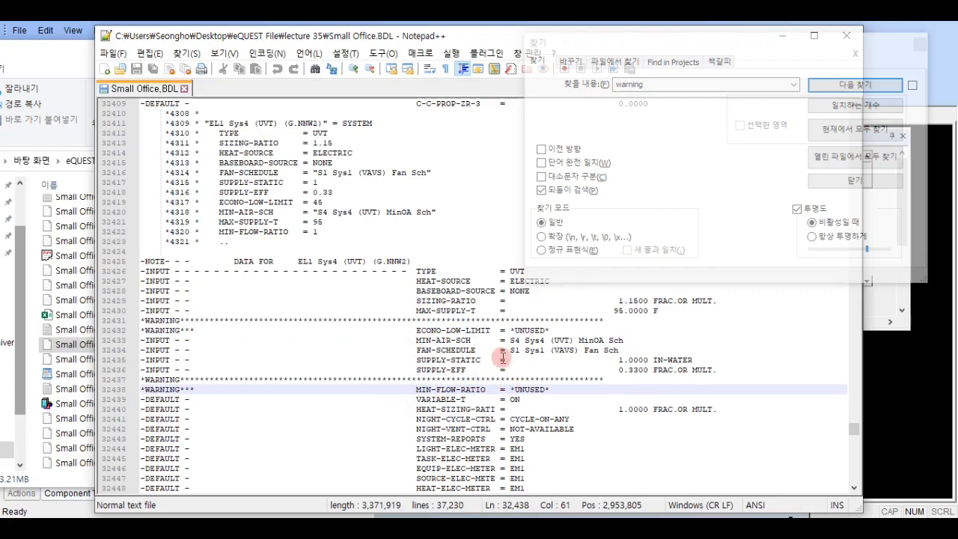
pyautogui.click(175, 320)
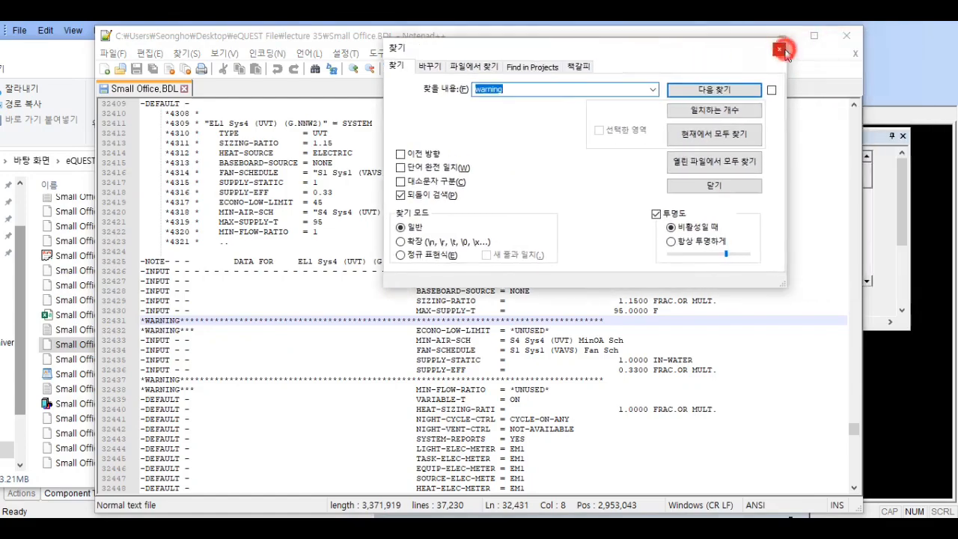
# Step: Close the search, minimize the lecture 35 folder and place the BDL file beside the eQUEST component tree
pyautogui.click(839, 40)
pyautogui.moveTo(237, 37); pyautogui.dragTo(957, 75)
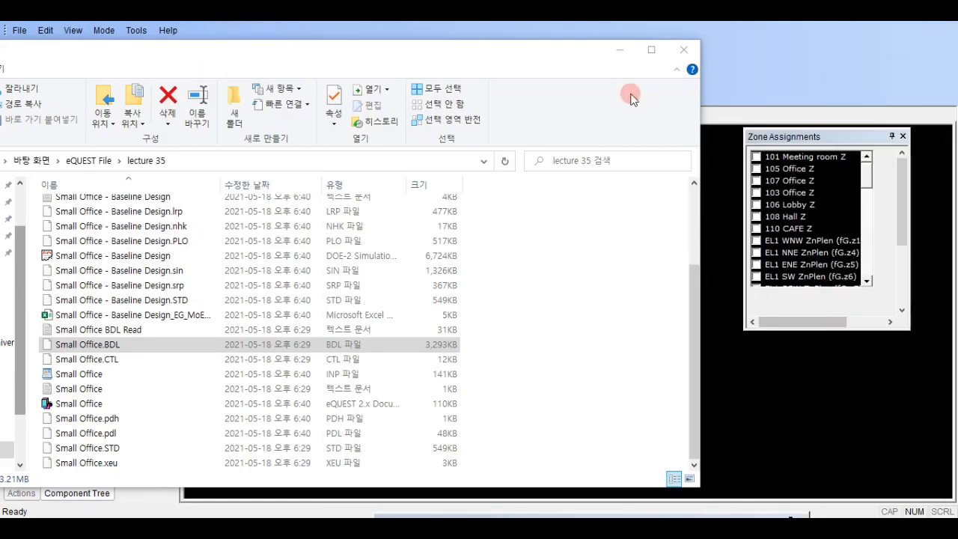
pyautogui.click(610, 47)
pyautogui.moveTo(956, 114); pyautogui.dragTo(565, 31)
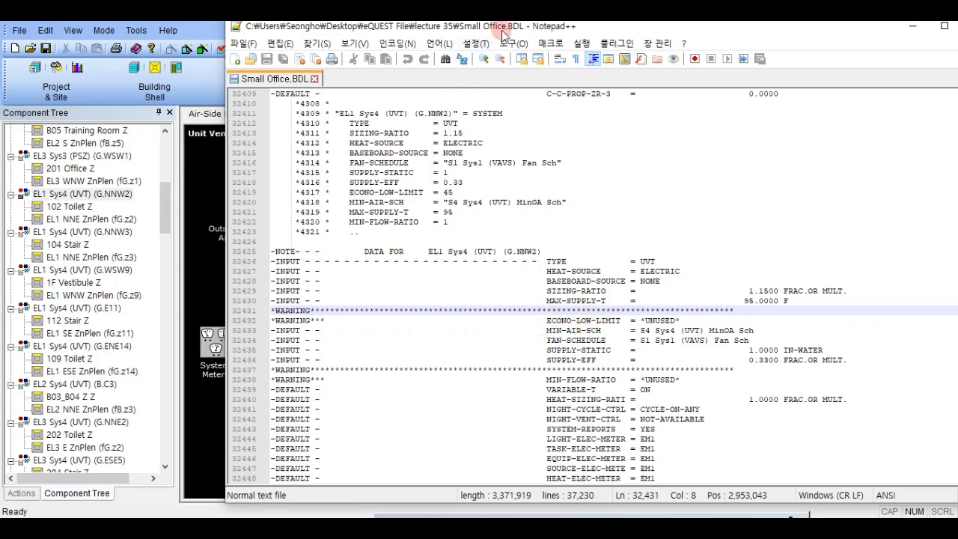
pyautogui.moveTo(502, 33); pyautogui.dragTo(543, 31)
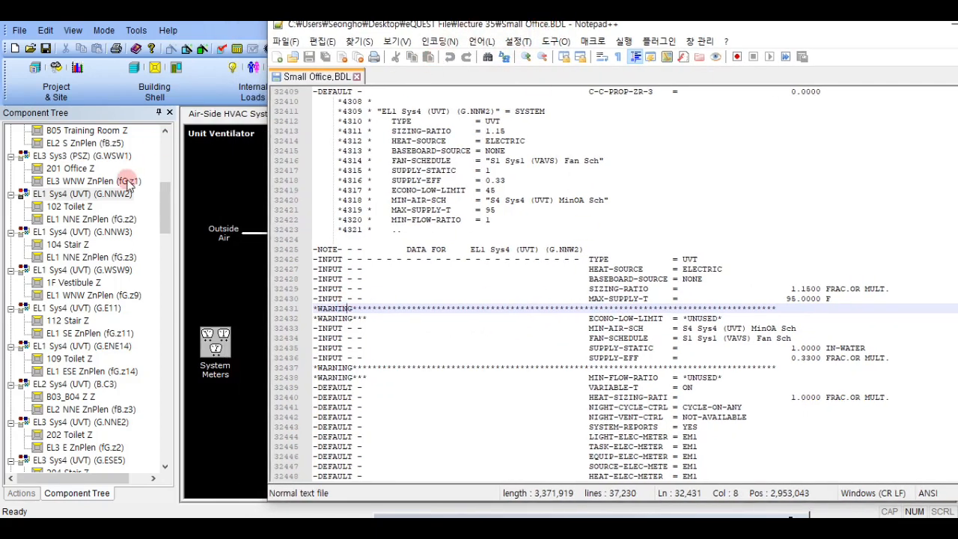
# Step: Open the system parameters of EL1 Sys4 (UVT) (G.NNW2) and check its heating and fan flow parameters
pyautogui.click(79, 192)
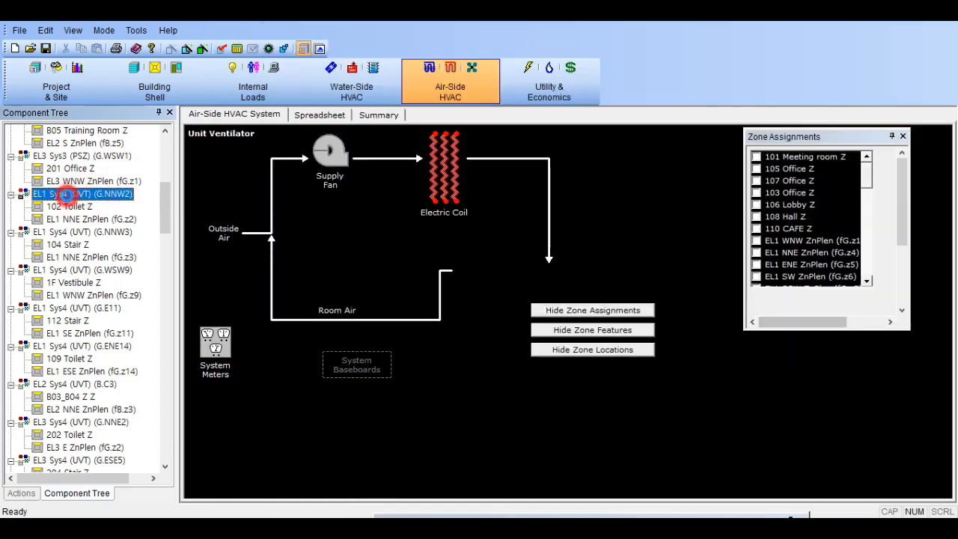
pyautogui.doubleClick(66, 193)
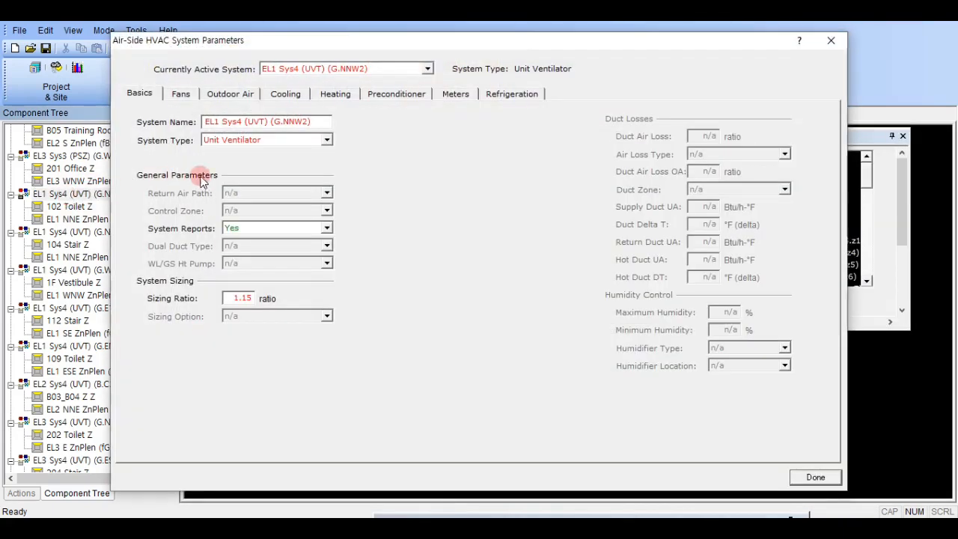
pyautogui.click(339, 92)
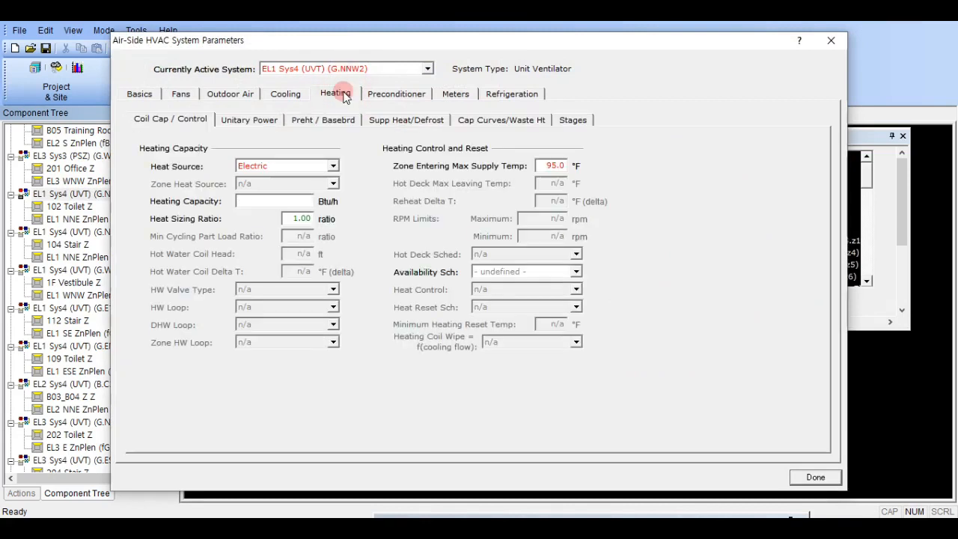
pyautogui.click(185, 94)
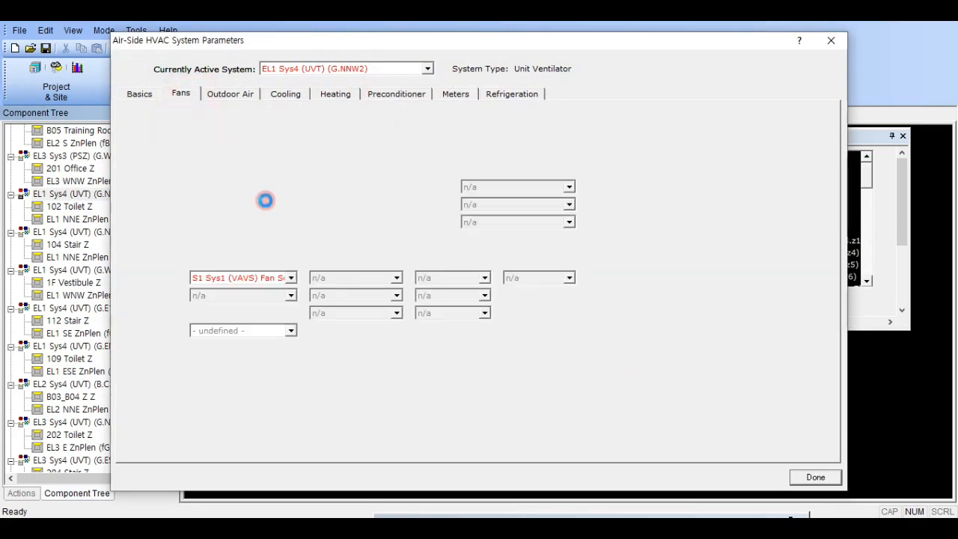
pyautogui.click(268, 123)
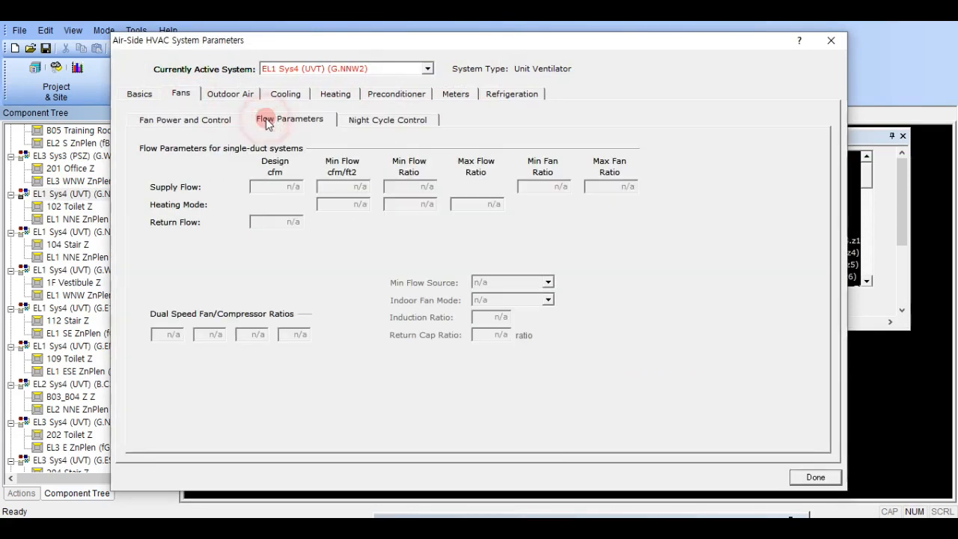
# Step: Check the water-side economizer, fan flow and outdoor air parameters of EL1 Sys4 (UVT) (G.NNW2)
pyautogui.click(282, 96)
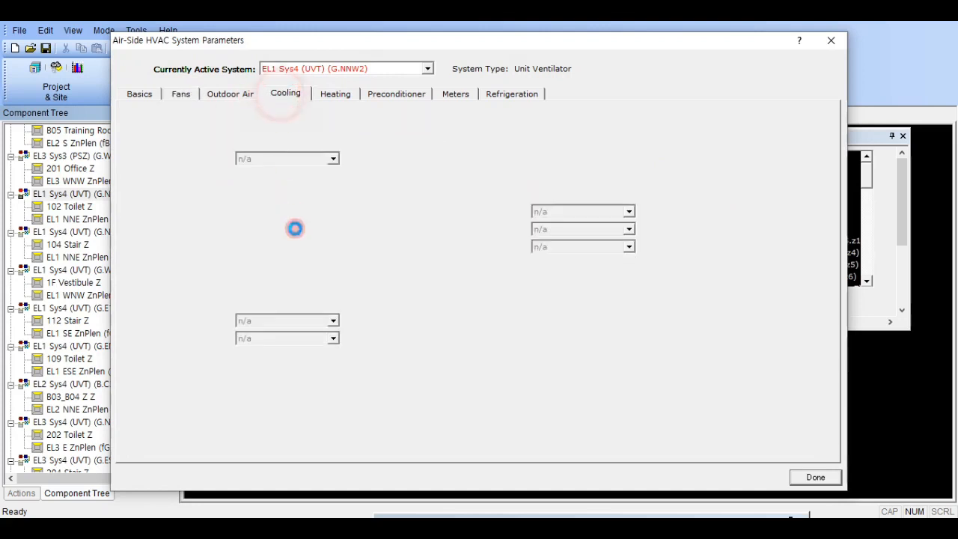
pyautogui.click(197, 282)
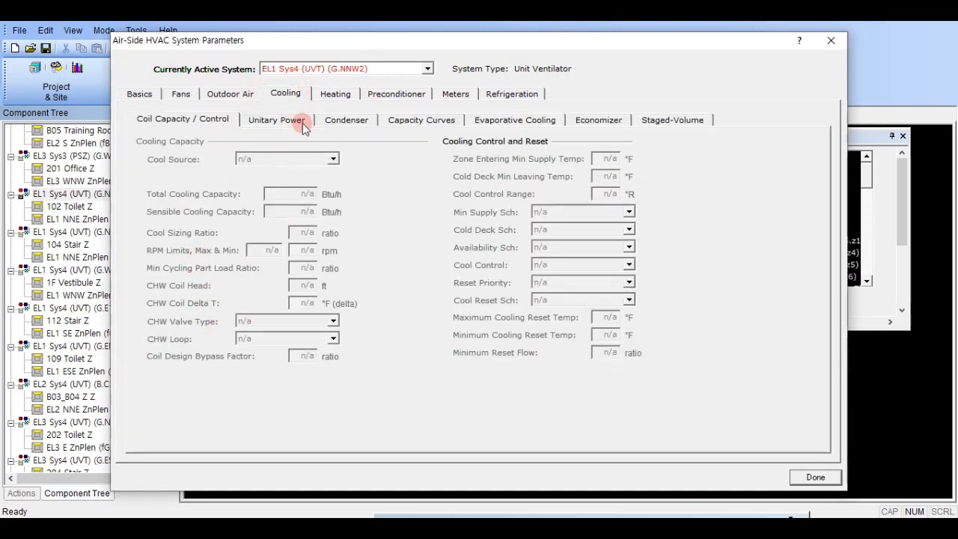
pyautogui.click(603, 119)
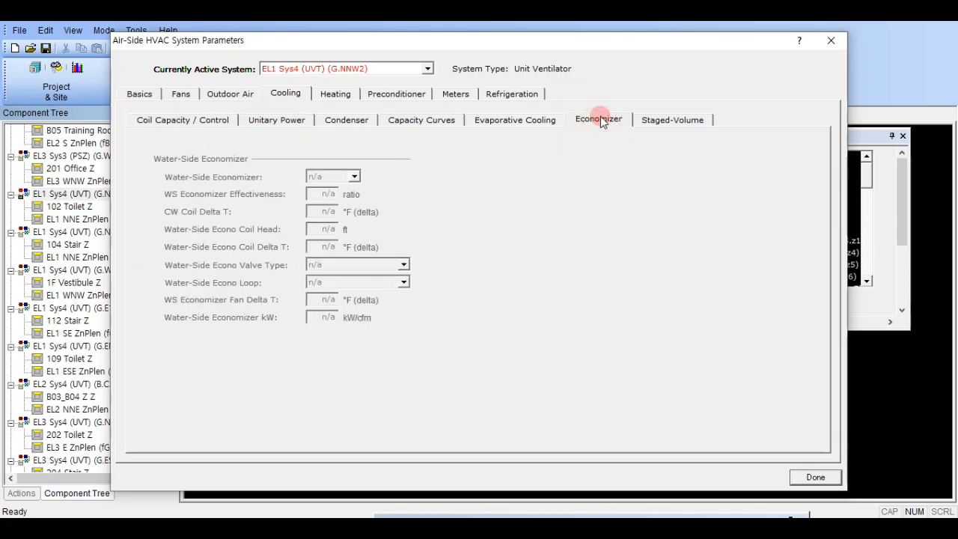
pyautogui.click(179, 96)
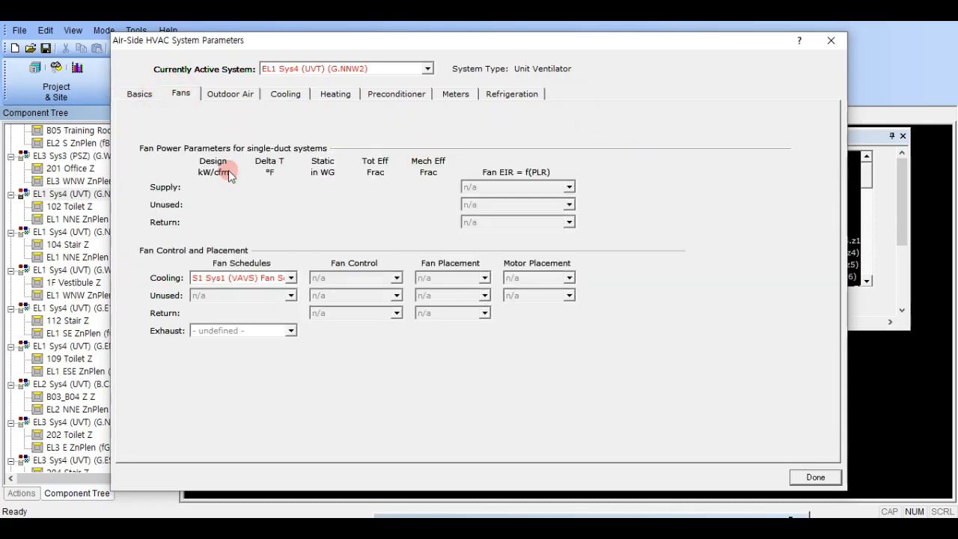
pyautogui.click(263, 122)
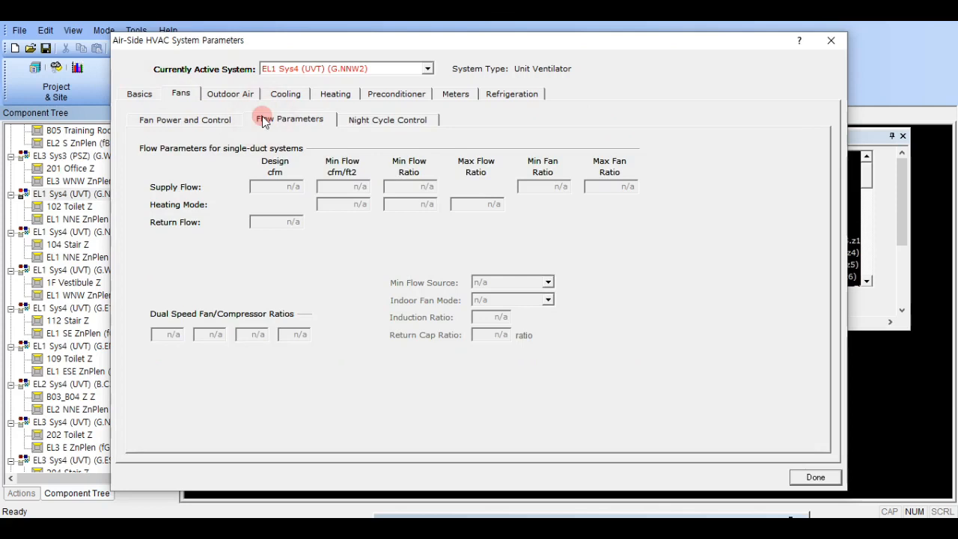
pyautogui.click(228, 96)
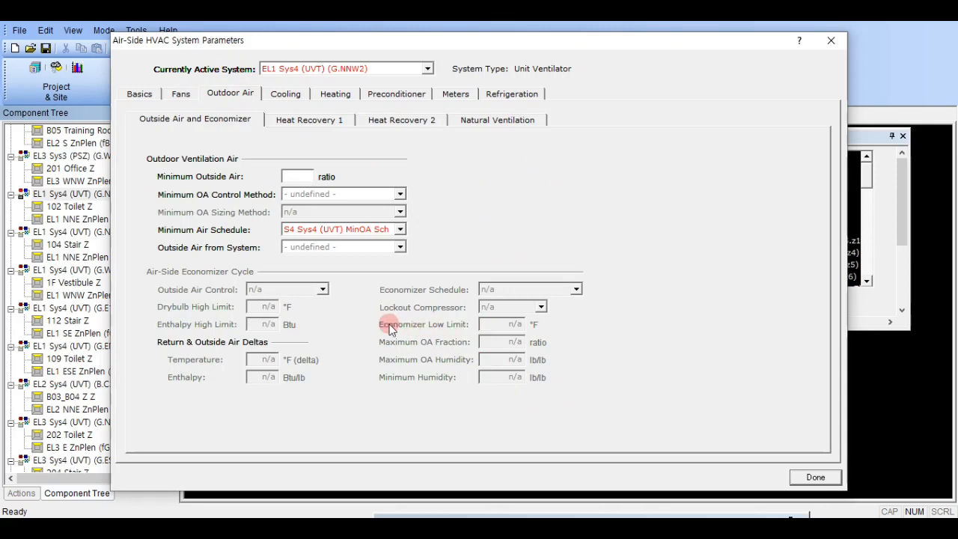
# Step: View the default and range details of the Economizer Low Limit in the air-side economizer cycle
pyautogui.rightClick(486, 327)
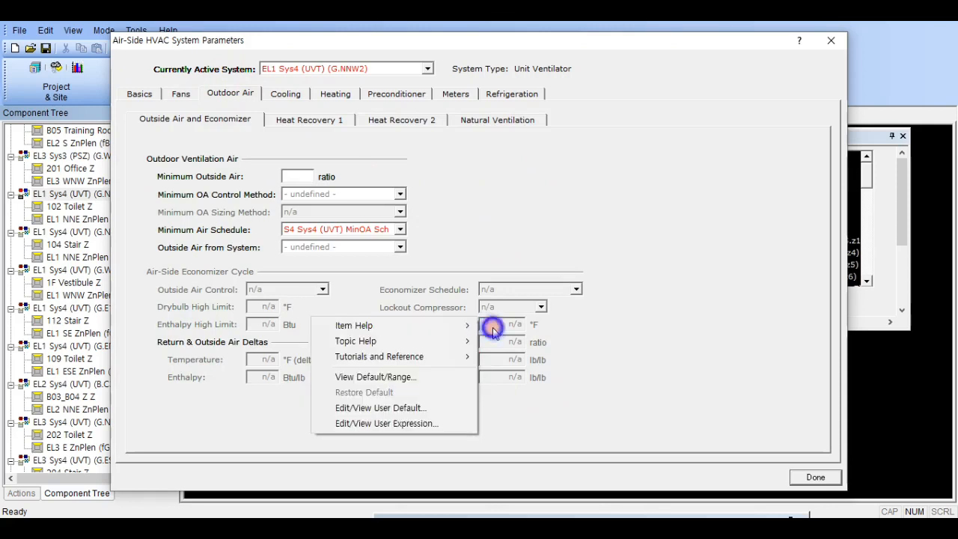
pyautogui.click(225, 271)
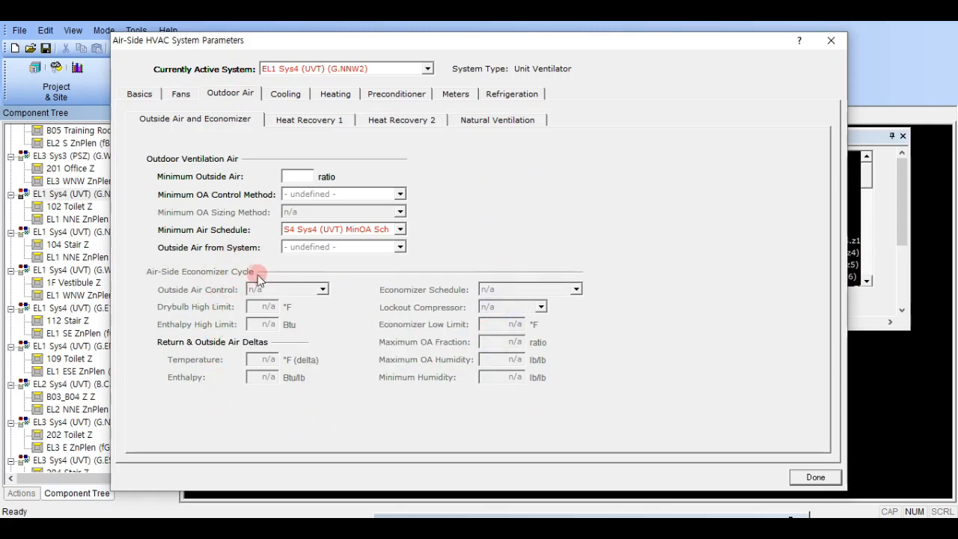
pyautogui.rightClick(512, 325)
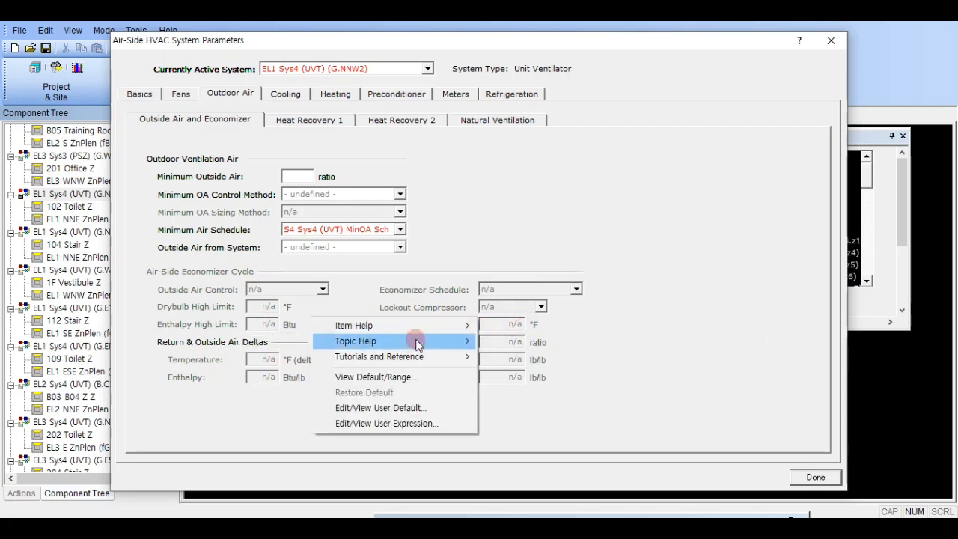
pyautogui.click(504, 324)
pyautogui.rightClick(501, 325)
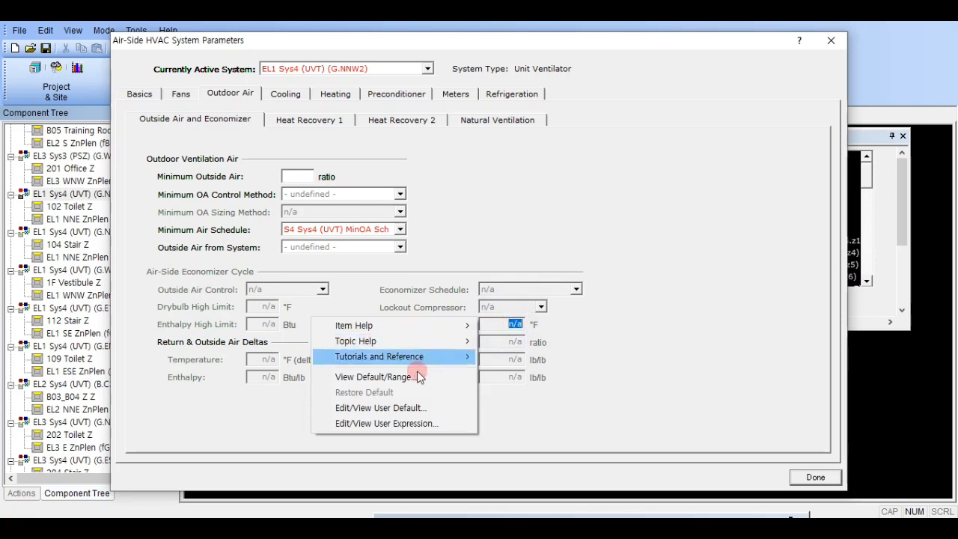
pyautogui.click(372, 378)
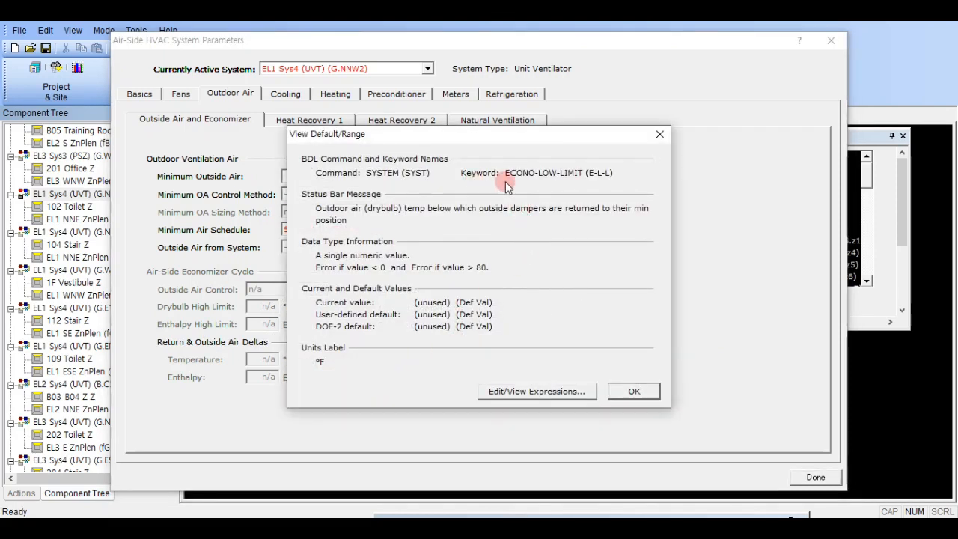
# Step: Compare the Economizer Low Limit's keyword with the ECONO-LOW-LIMIT warning in the Small Office.BDL file and close the default details
pyautogui.moveTo(563, 132); pyautogui.dragTo(380, 94)
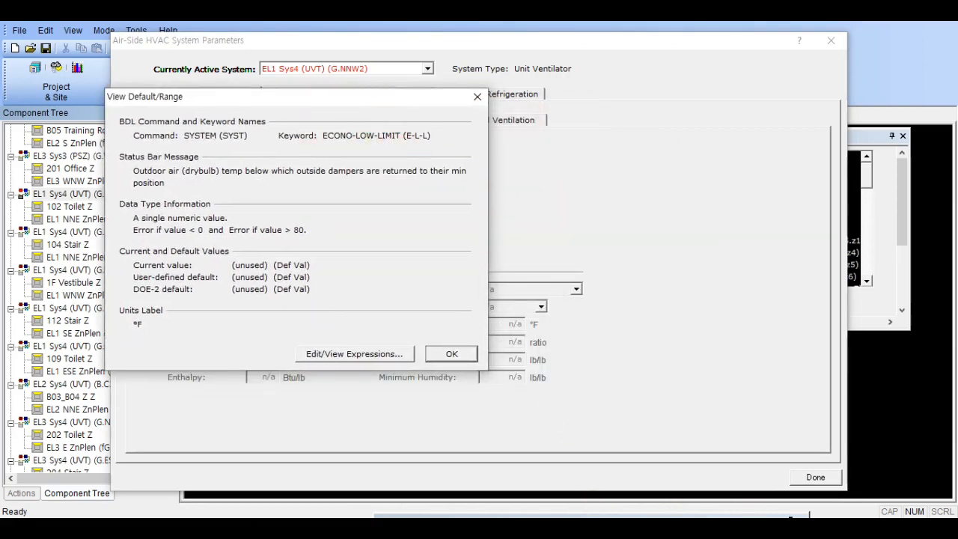
pyautogui.click(752, 511)
pyautogui.moveTo(607, 30); pyautogui.dragTo(651, 30)
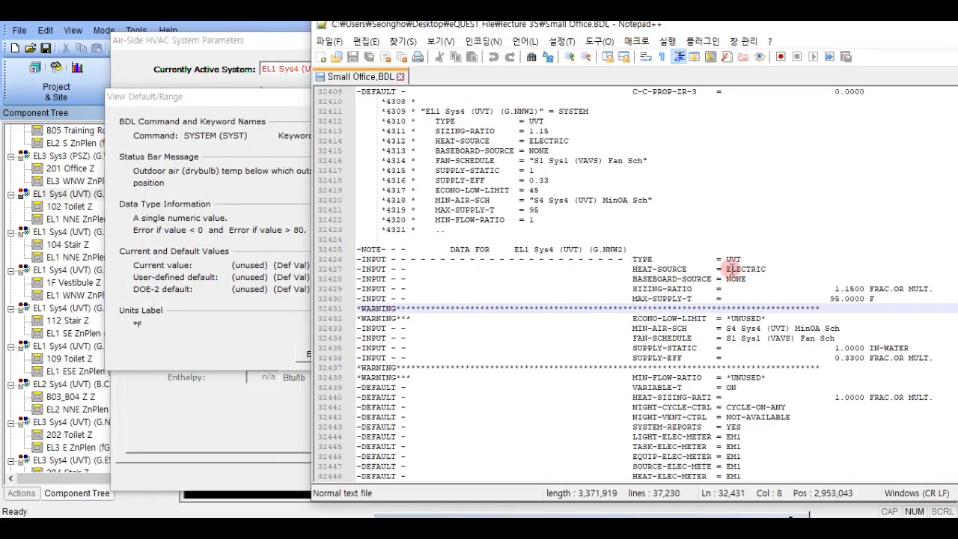
pyautogui.moveTo(633, 321); pyautogui.dragTo(661, 322)
pyautogui.click(636, 319)
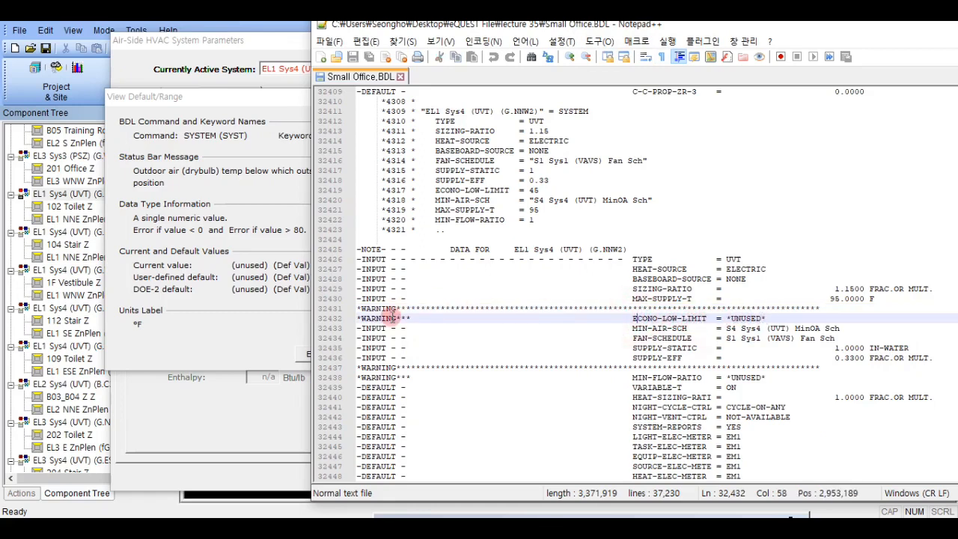
pyautogui.moveTo(555, 29); pyautogui.dragTo(957, 112)
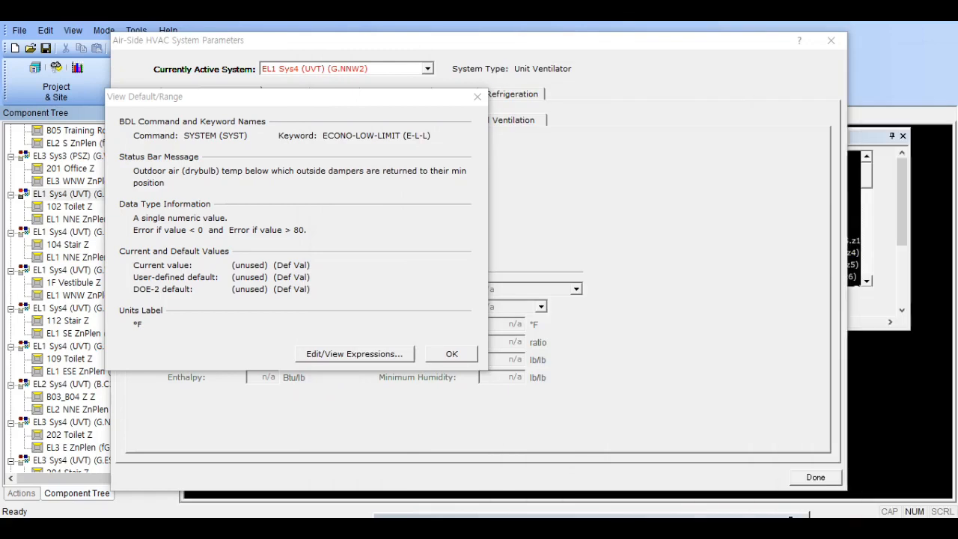
pyautogui.click(479, 103)
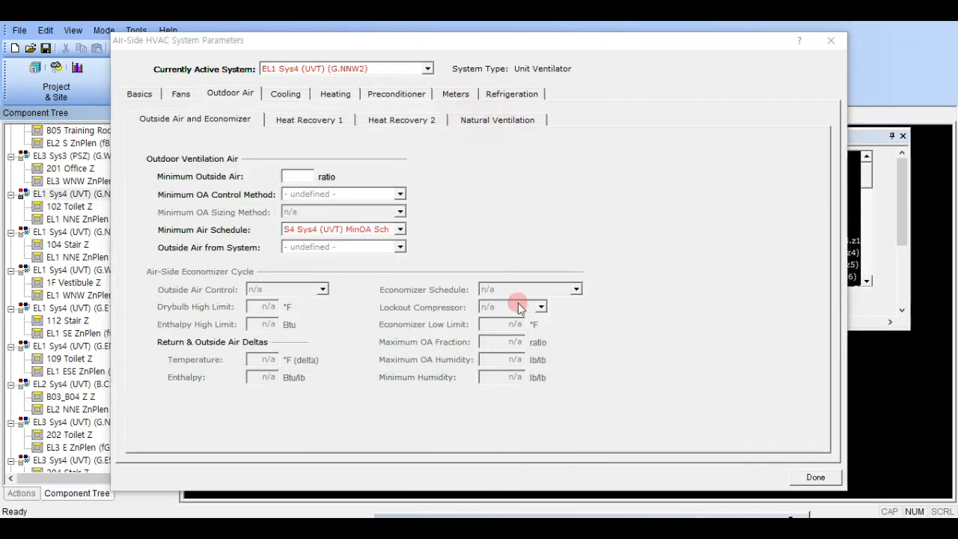
# Step: Set the Economizer Low Limit's user-defined default to the expression -77777
pyautogui.rightClick(509, 324)
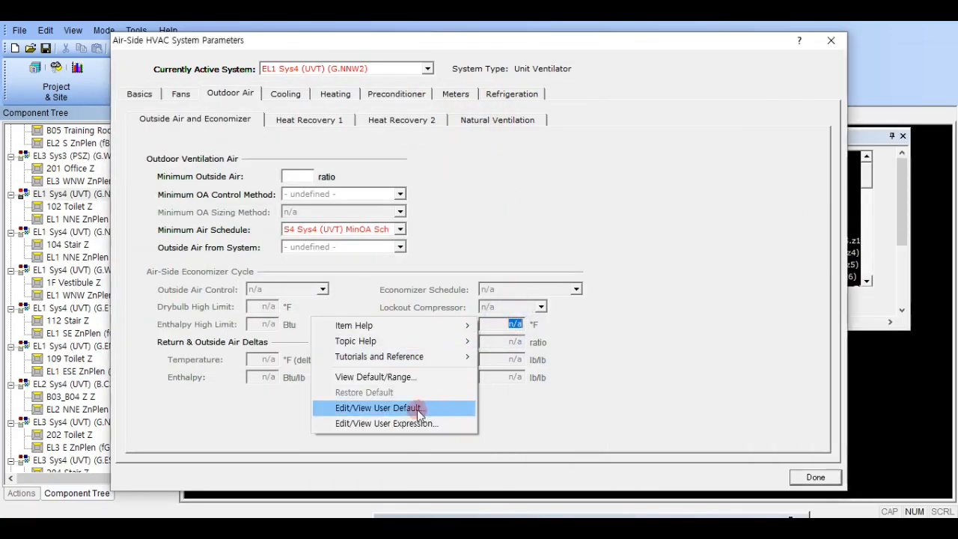
pyautogui.click(363, 415)
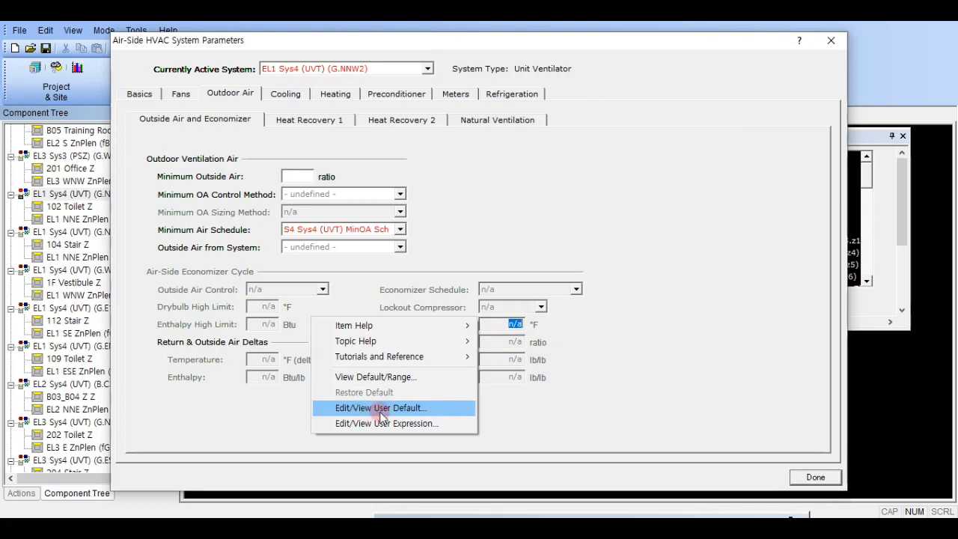
pyautogui.click(396, 225)
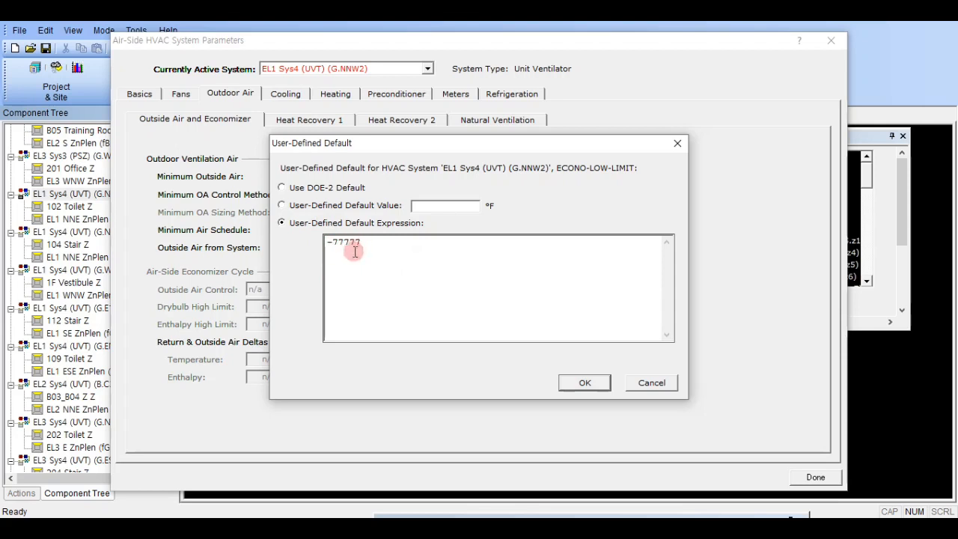
pyautogui.click(585, 383)
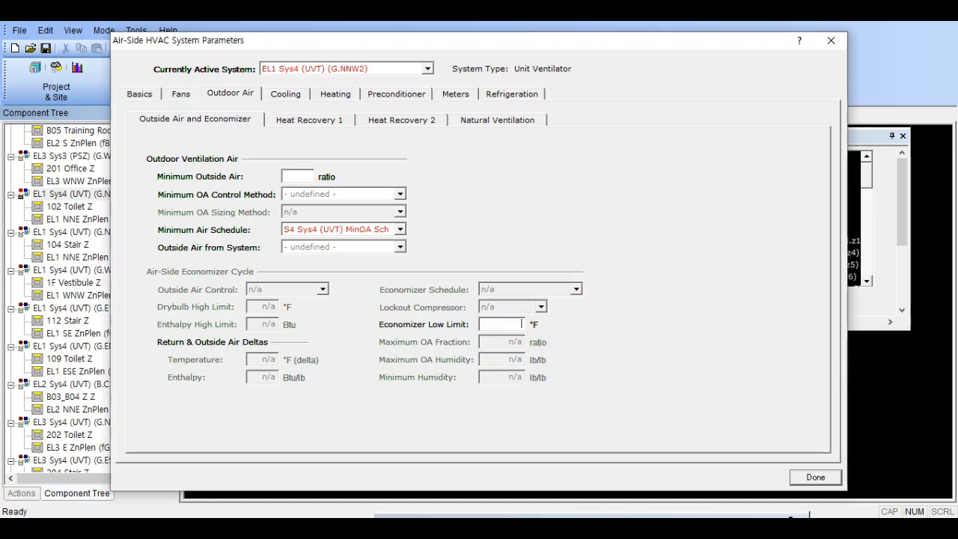
# Step: Review the MIN-FLOW-RATIO warning in the BDL file and view the default and range details of the supply Min Flow Ratio
pyautogui.moveTo(957, 135); pyautogui.dragTo(523, 60)
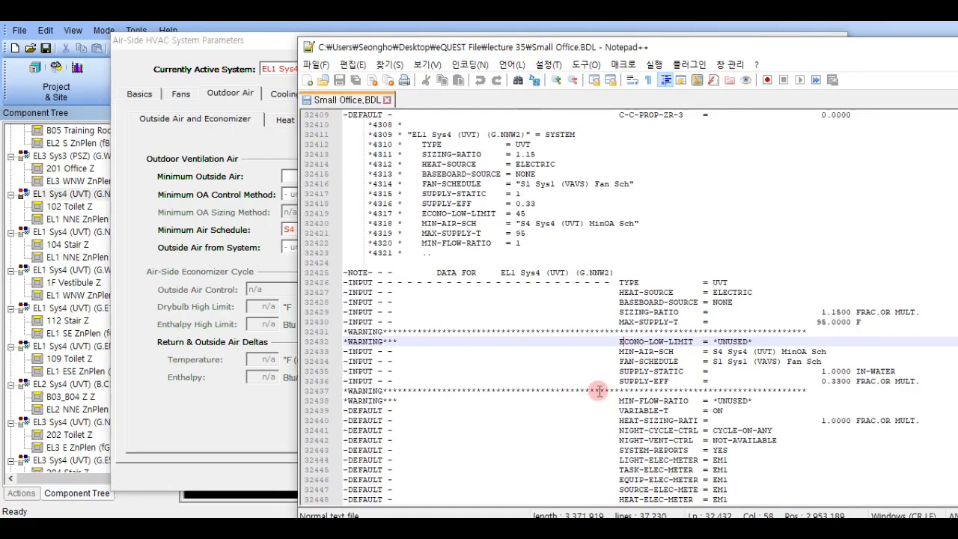
pyautogui.scroll(-1, 607, 389)
pyautogui.moveTo(635, 54); pyautogui.dragTo(956, 44)
pyautogui.click(181, 94)
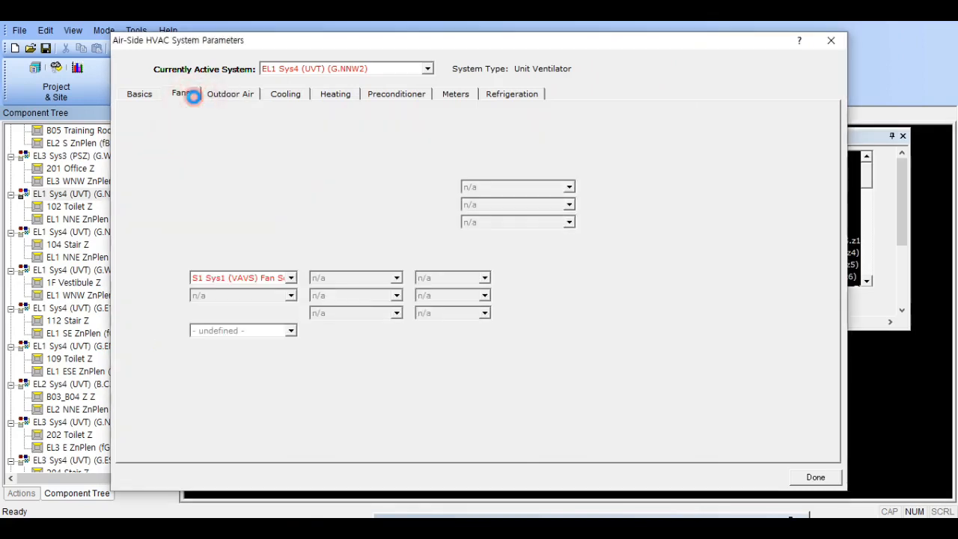
pyautogui.click(286, 120)
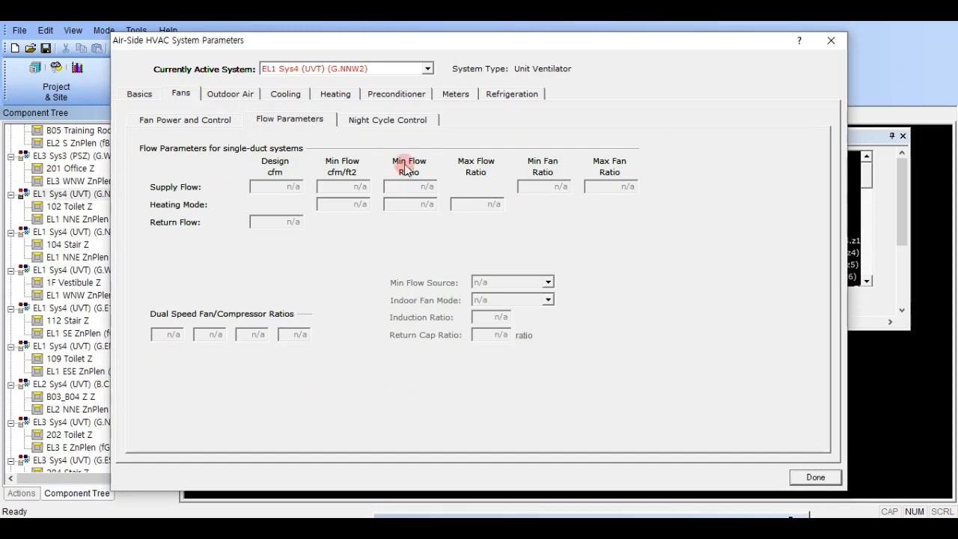
pyautogui.rightClick(408, 186)
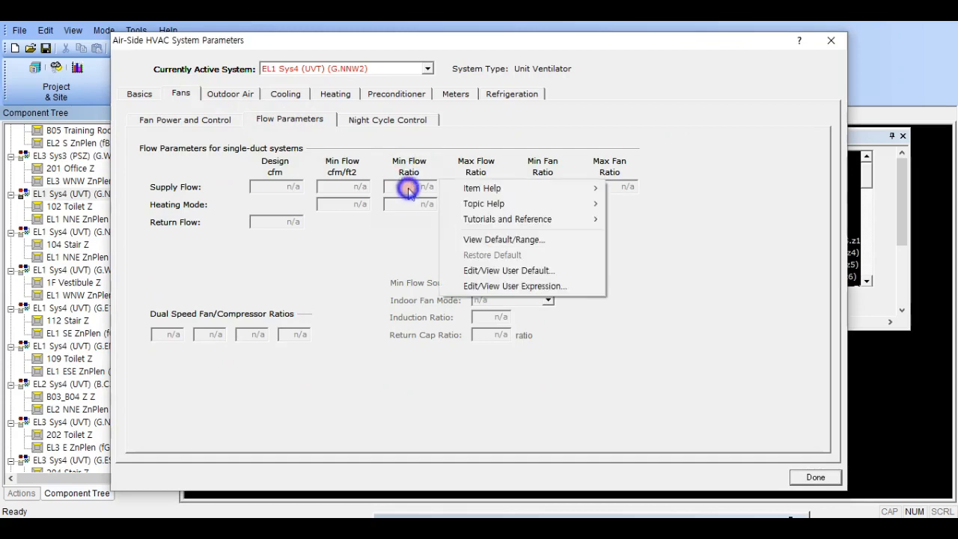
pyautogui.click(483, 239)
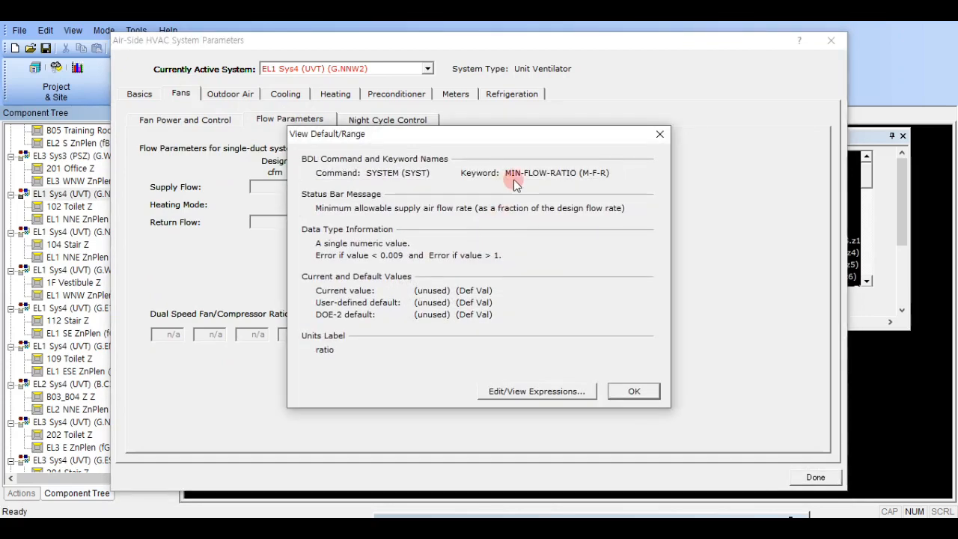
# Step: Compare the supply Min Flow Ratio's keyword with the MIN-FLOW-RATIO line in the BDL file and close the default details
pyautogui.moveTo(566, 131); pyautogui.dragTo(342, 126)
pyautogui.moveTo(957, 142); pyautogui.dragTo(596, 51)
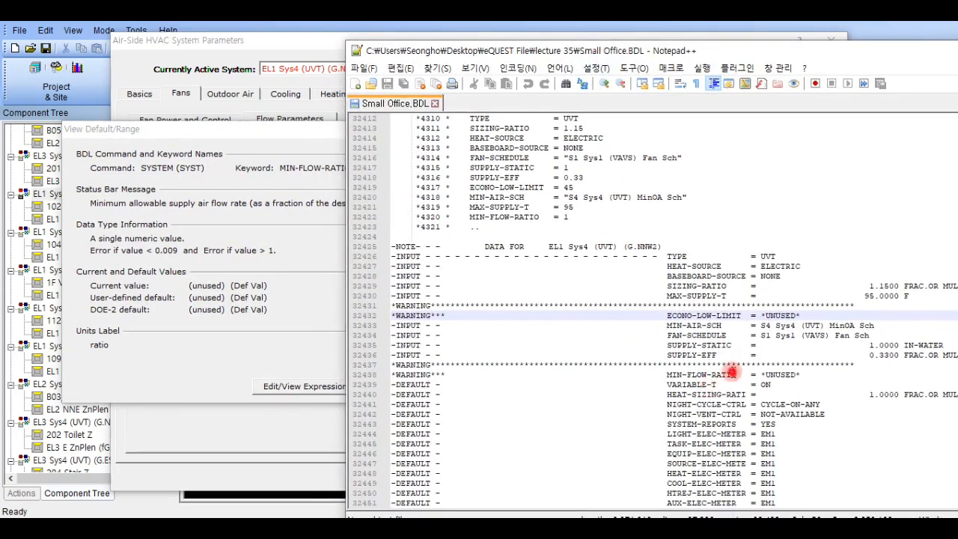
pyautogui.click(729, 373)
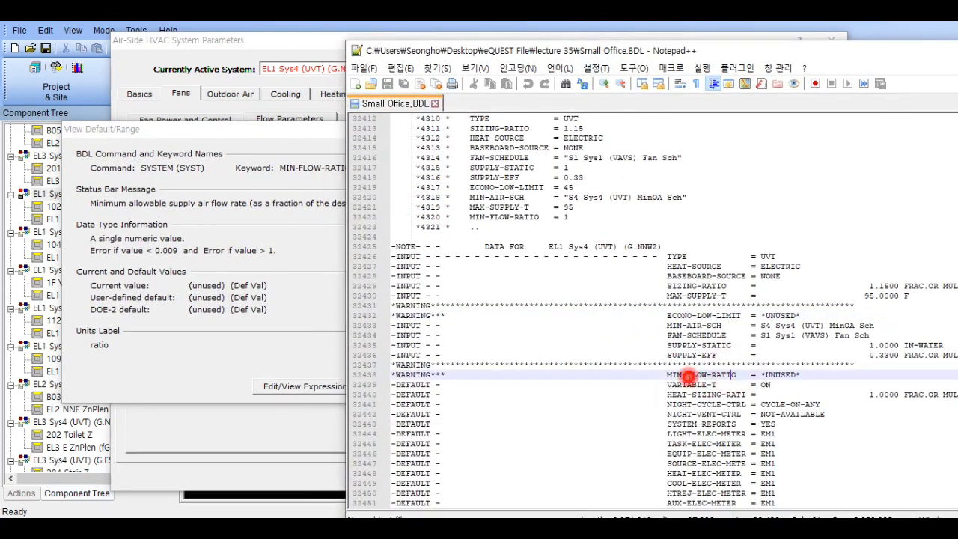
pyautogui.click(537, 39)
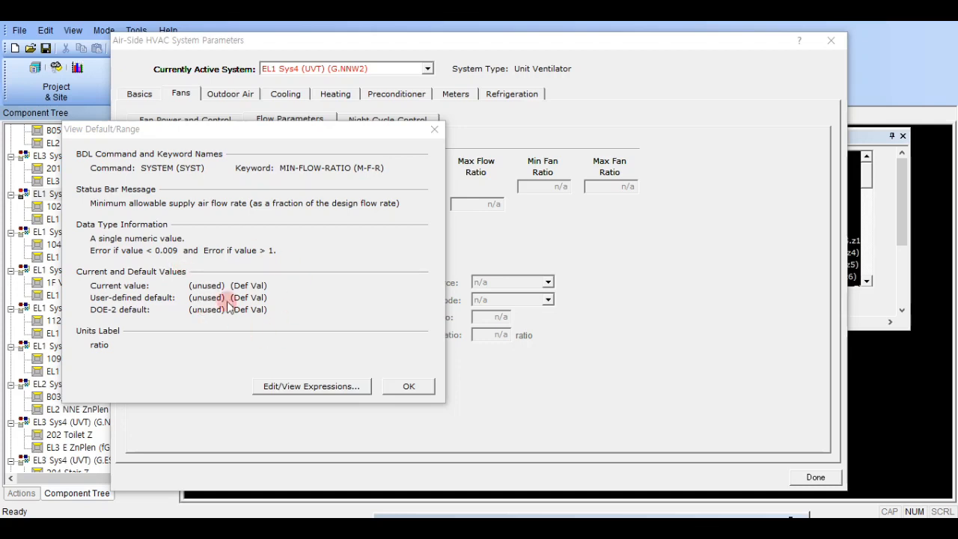
pyautogui.click(417, 387)
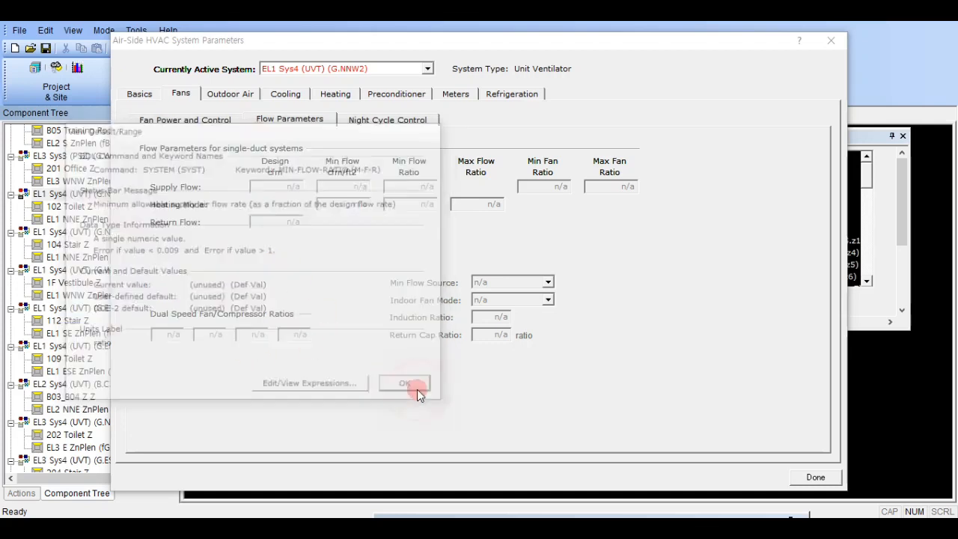
# Step: Define an expression as the user default of the supply Min Flow Ratio and finish editing the system parameters
pyautogui.rightClick(438, 181)
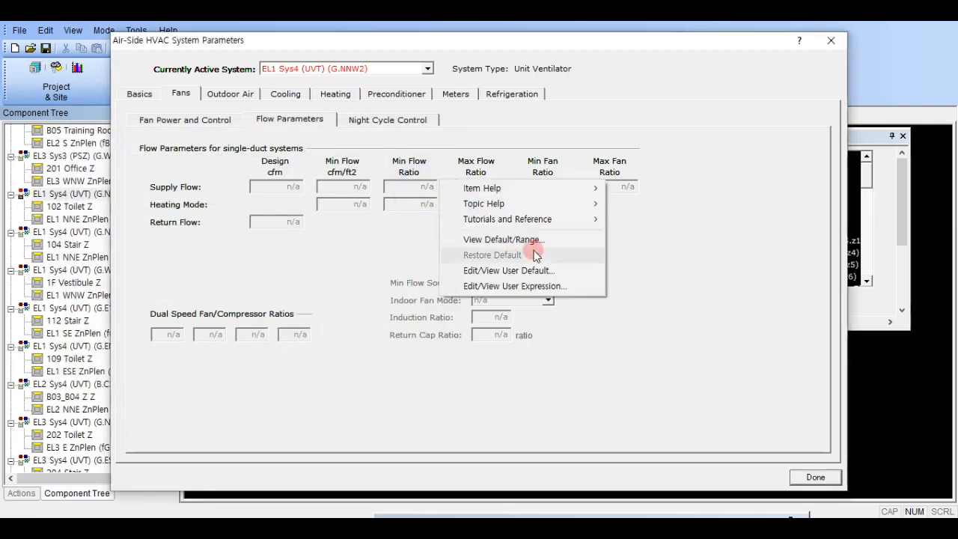
pyautogui.click(535, 269)
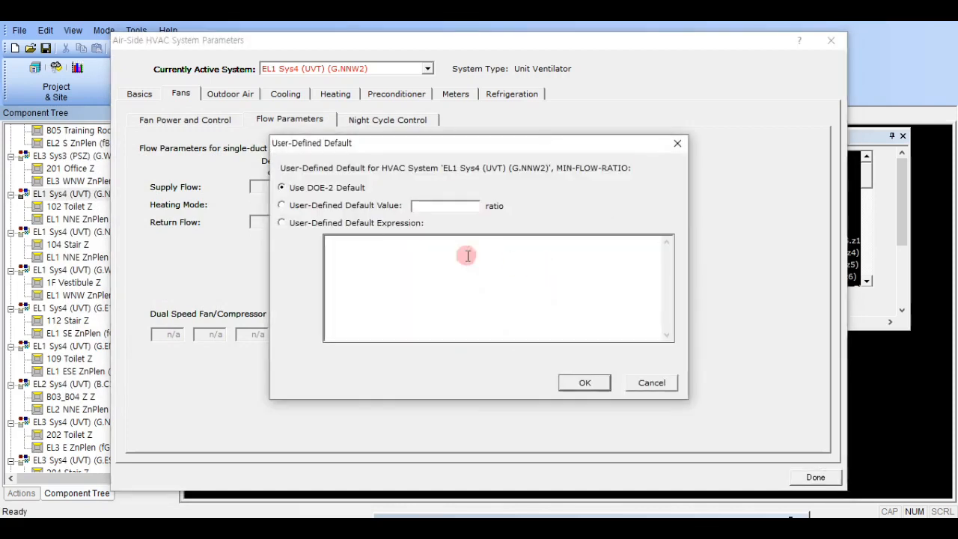
pyautogui.click(387, 225)
pyautogui.click(407, 279)
pyautogui.click(588, 385)
pyautogui.click(398, 192)
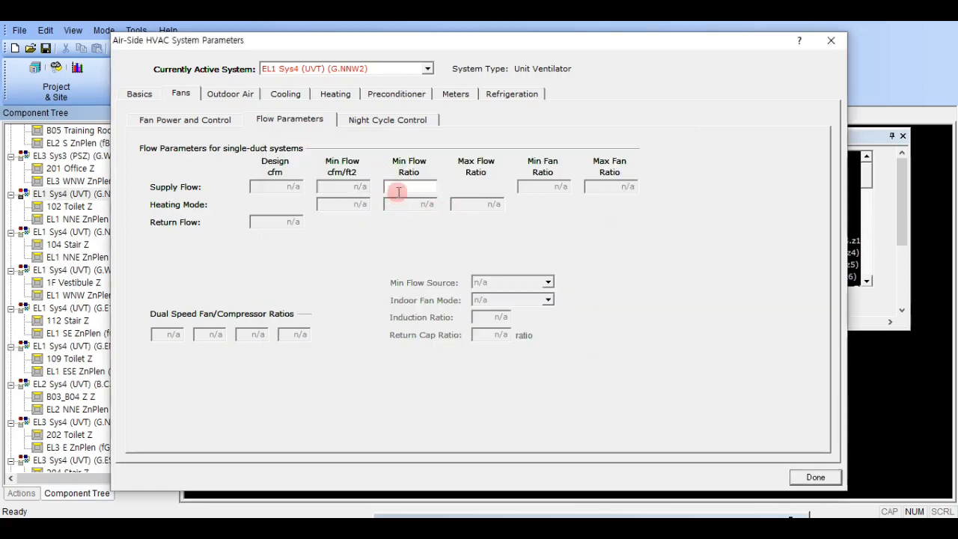
pyautogui.click(796, 476)
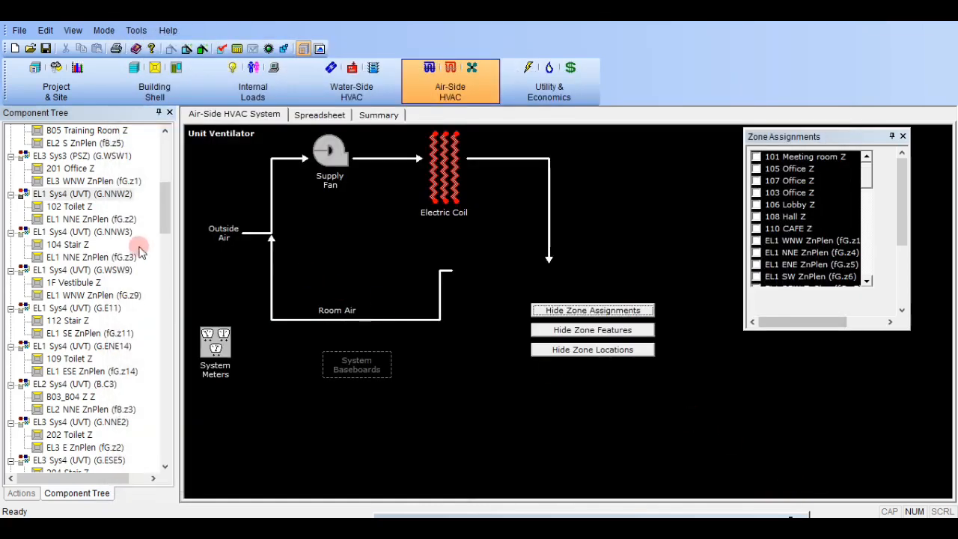
# Step: Open the system parameters of EL1 Sys4 (UVT) (G.NNW3), check its fan flow and fan power parameters, and close them
pyautogui.click(114, 235)
pyautogui.doubleClick(422, 227)
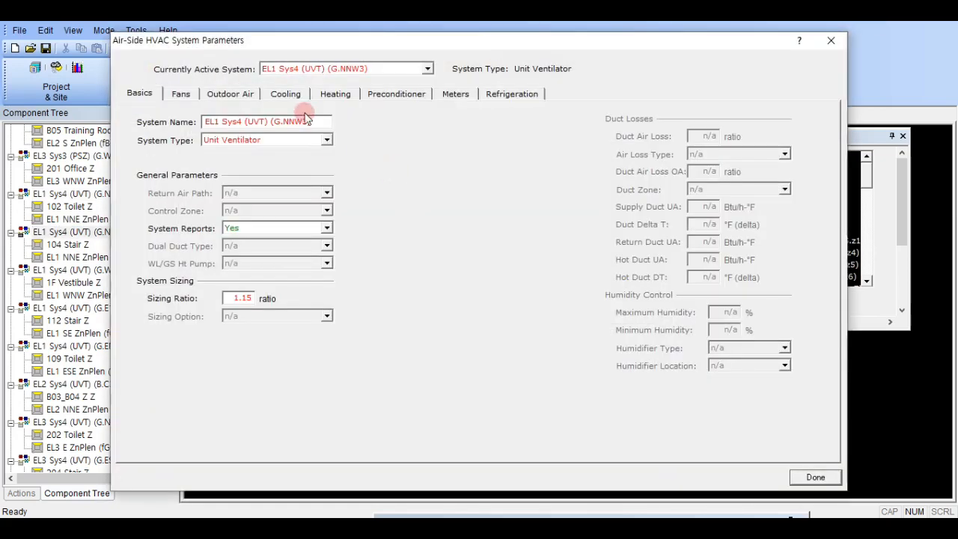
pyautogui.click(181, 95)
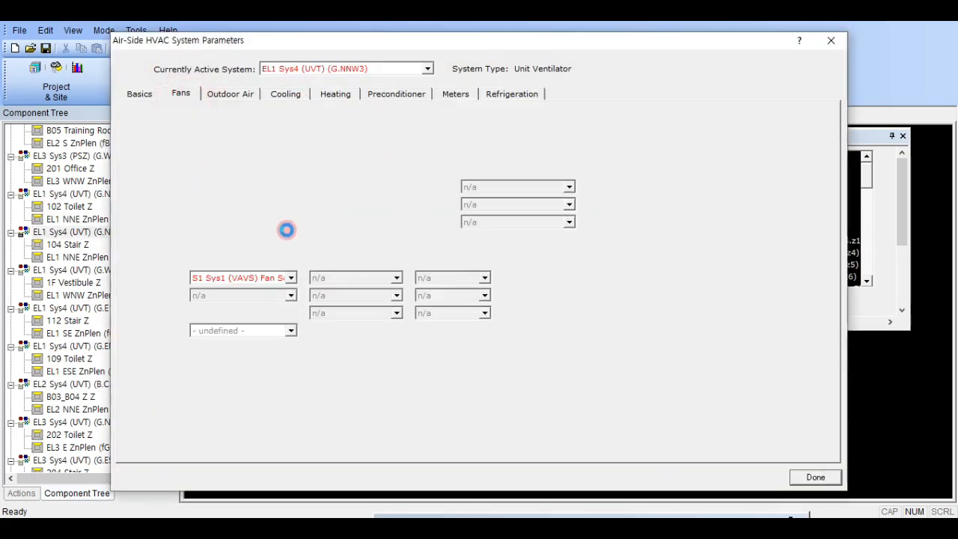
pyautogui.click(299, 121)
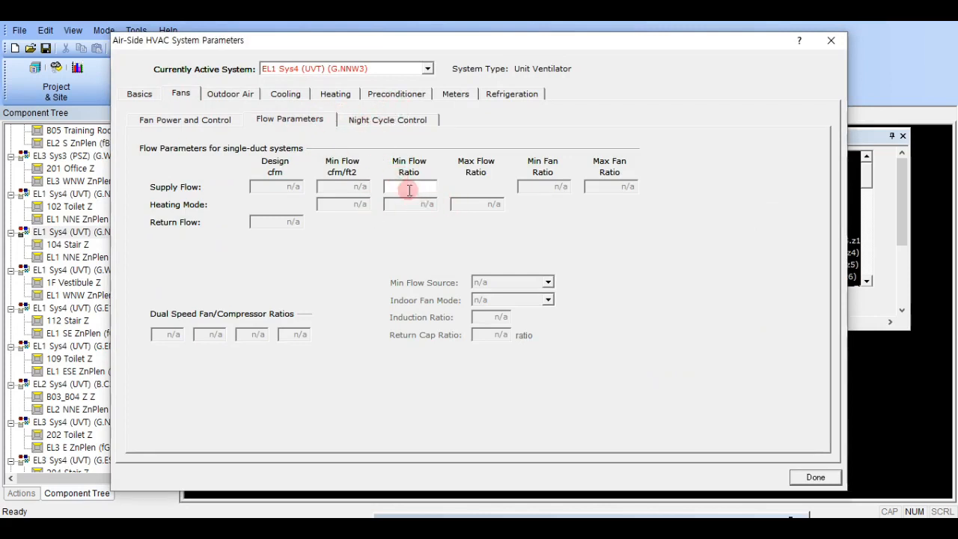
pyautogui.click(174, 116)
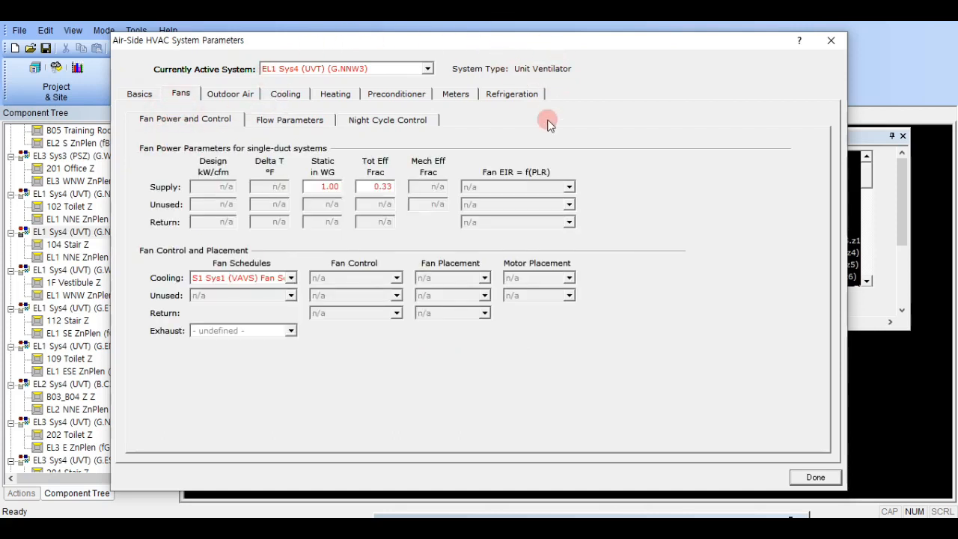
pyautogui.click(265, 121)
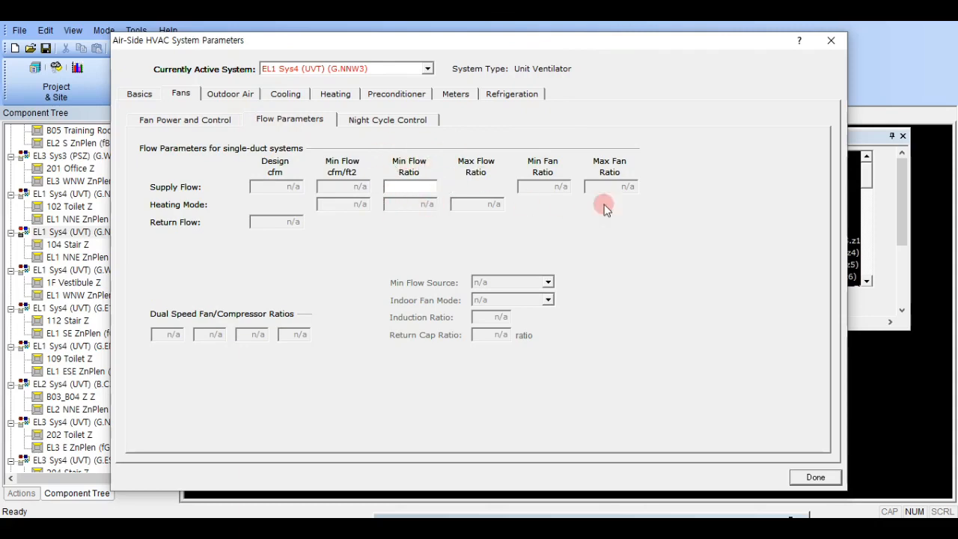
pyautogui.click(831, 40)
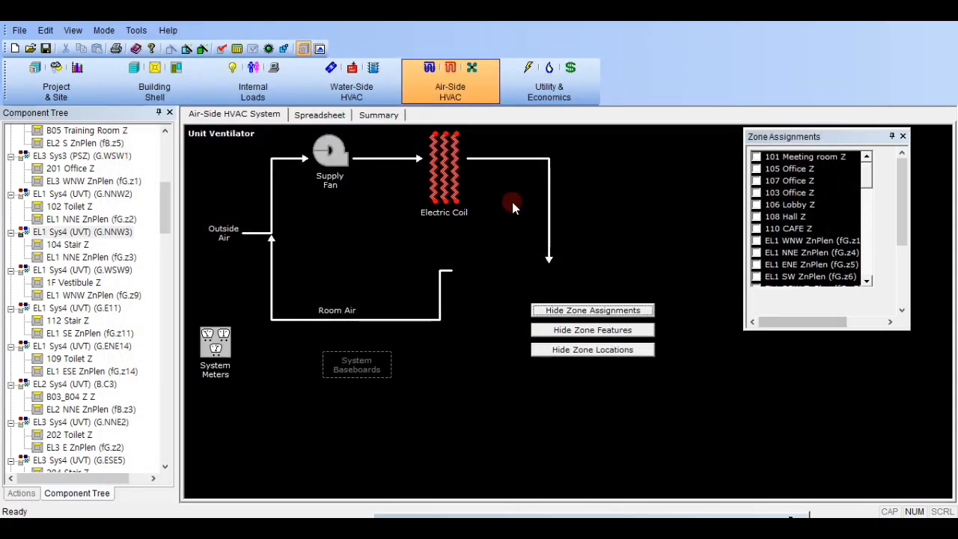